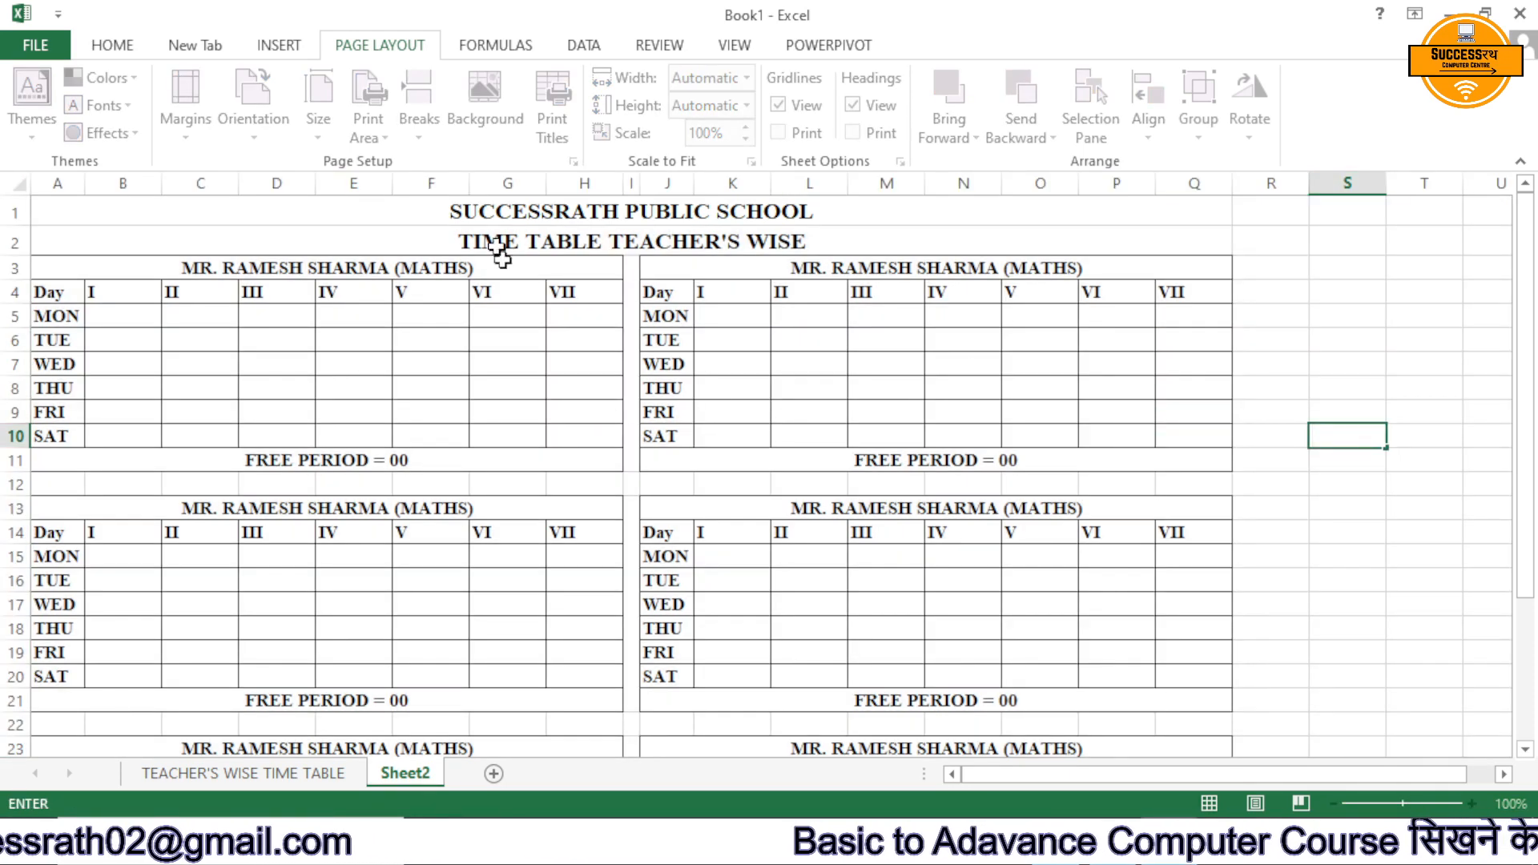
# Set the page orientation of the Sheet2 timetable to Landscape
pyautogui.click(430, 364)
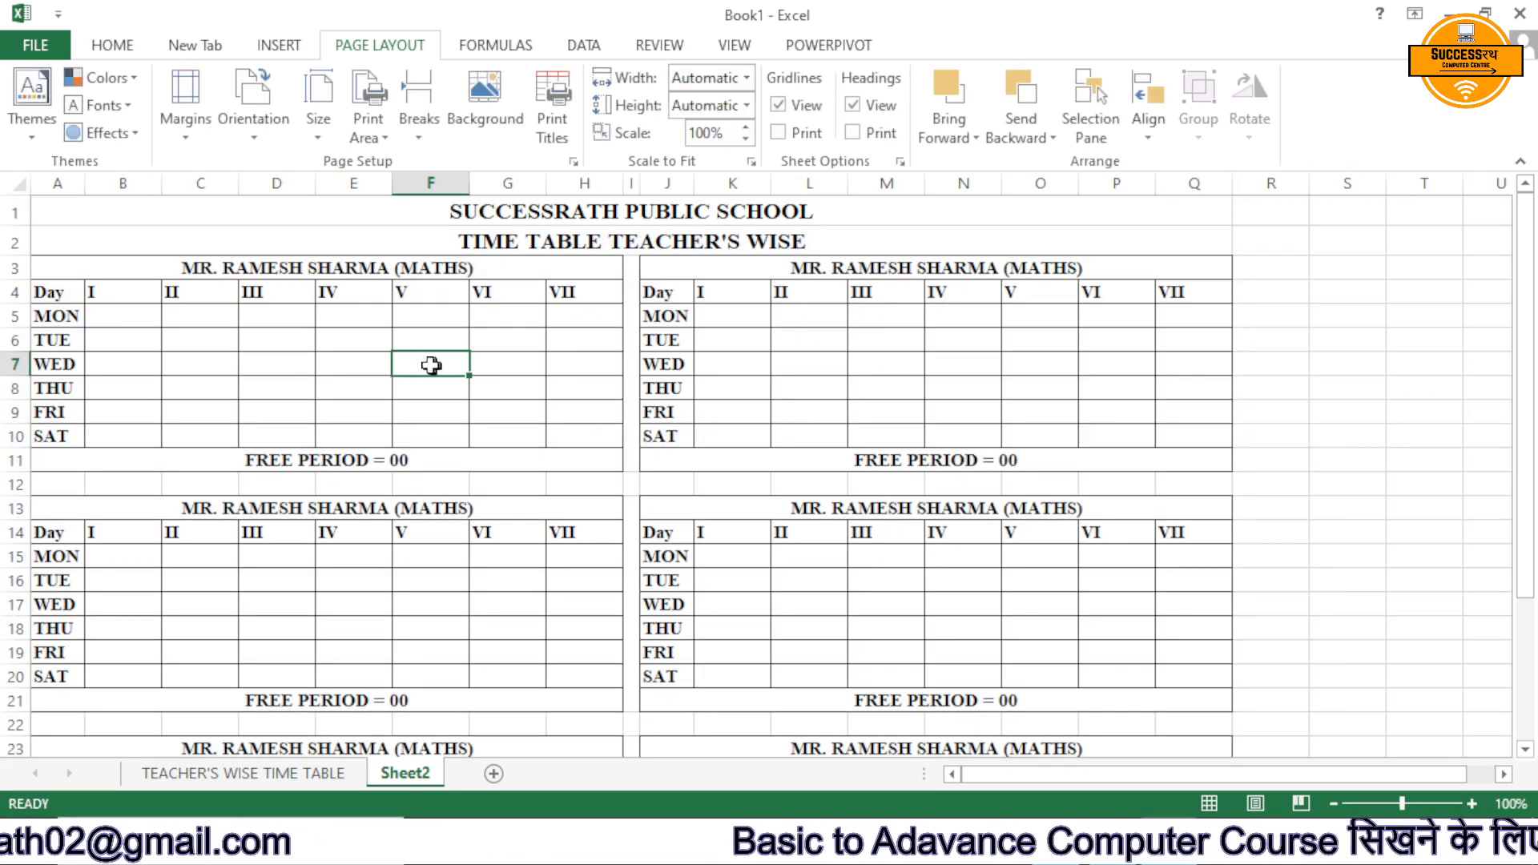
pyautogui.click(253, 120)
pyautogui.click(216, 185)
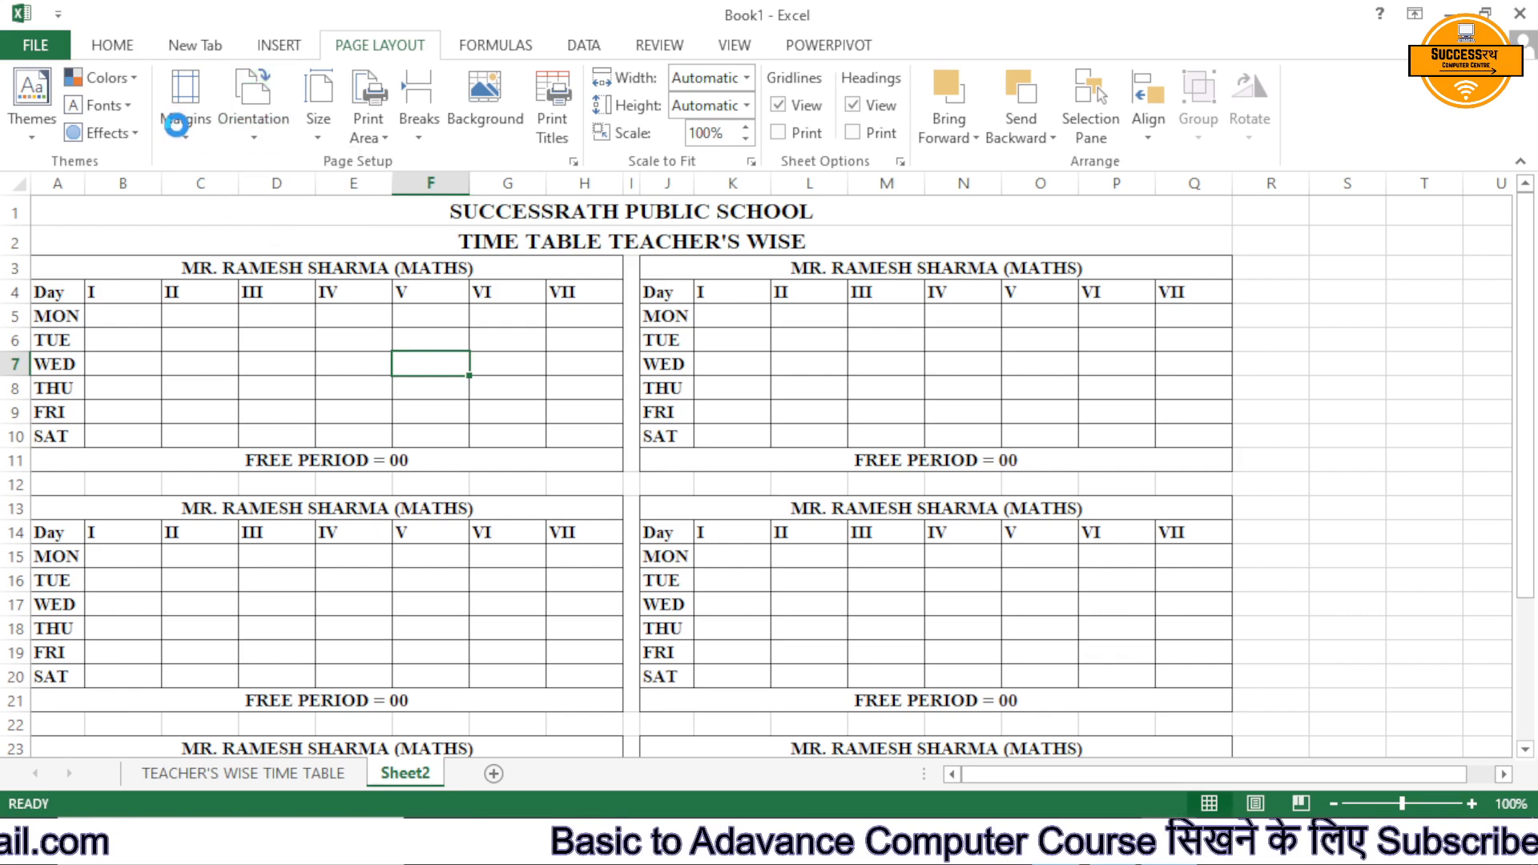
# Apply custom page margins of 0.25 for the top, bottom, left and right sides
pyautogui.click(184, 118)
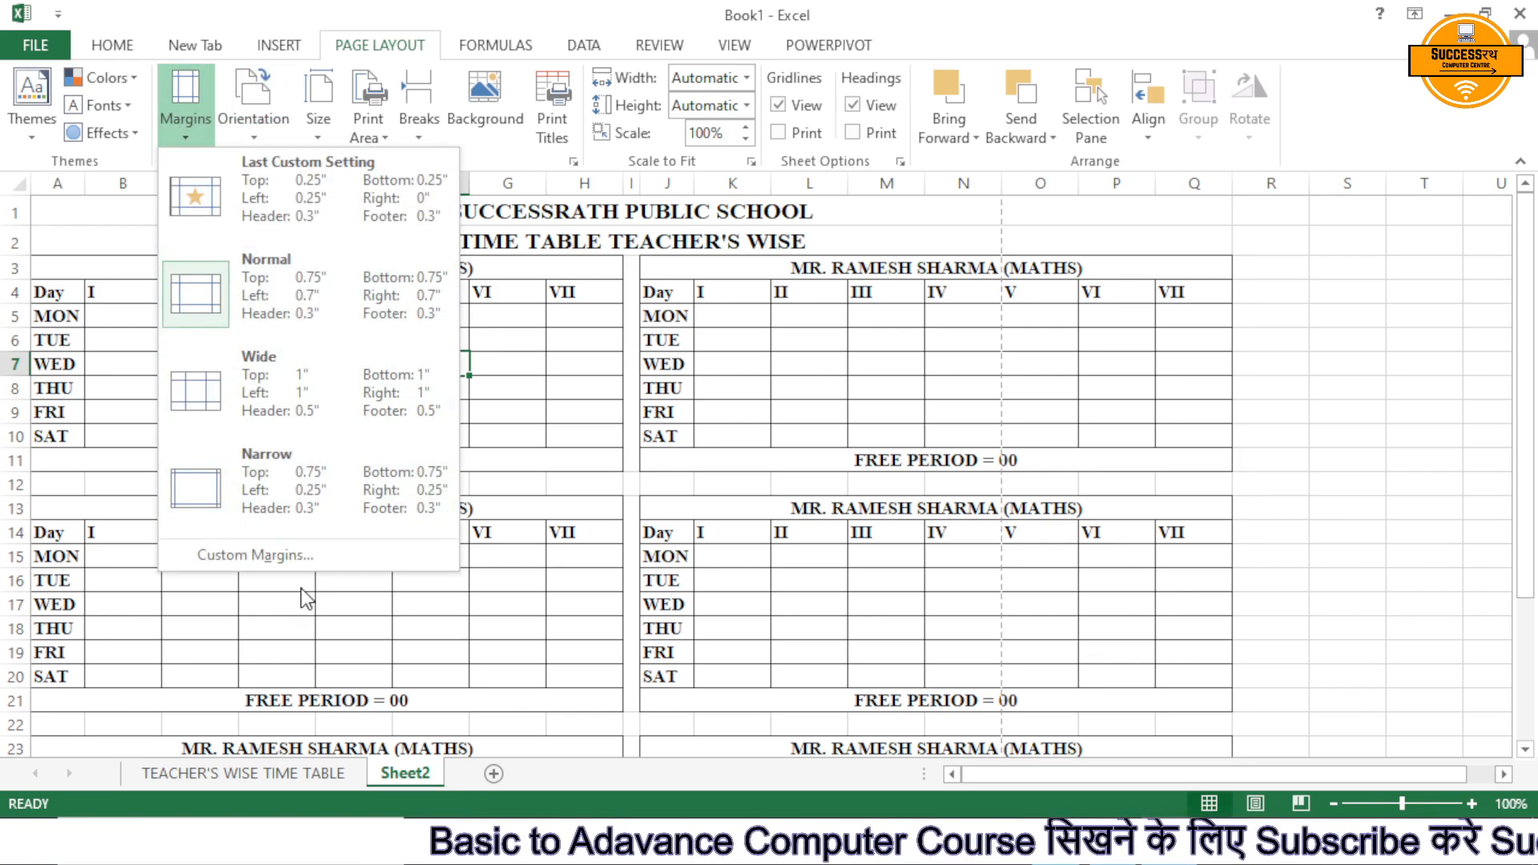
pyautogui.click(296, 560)
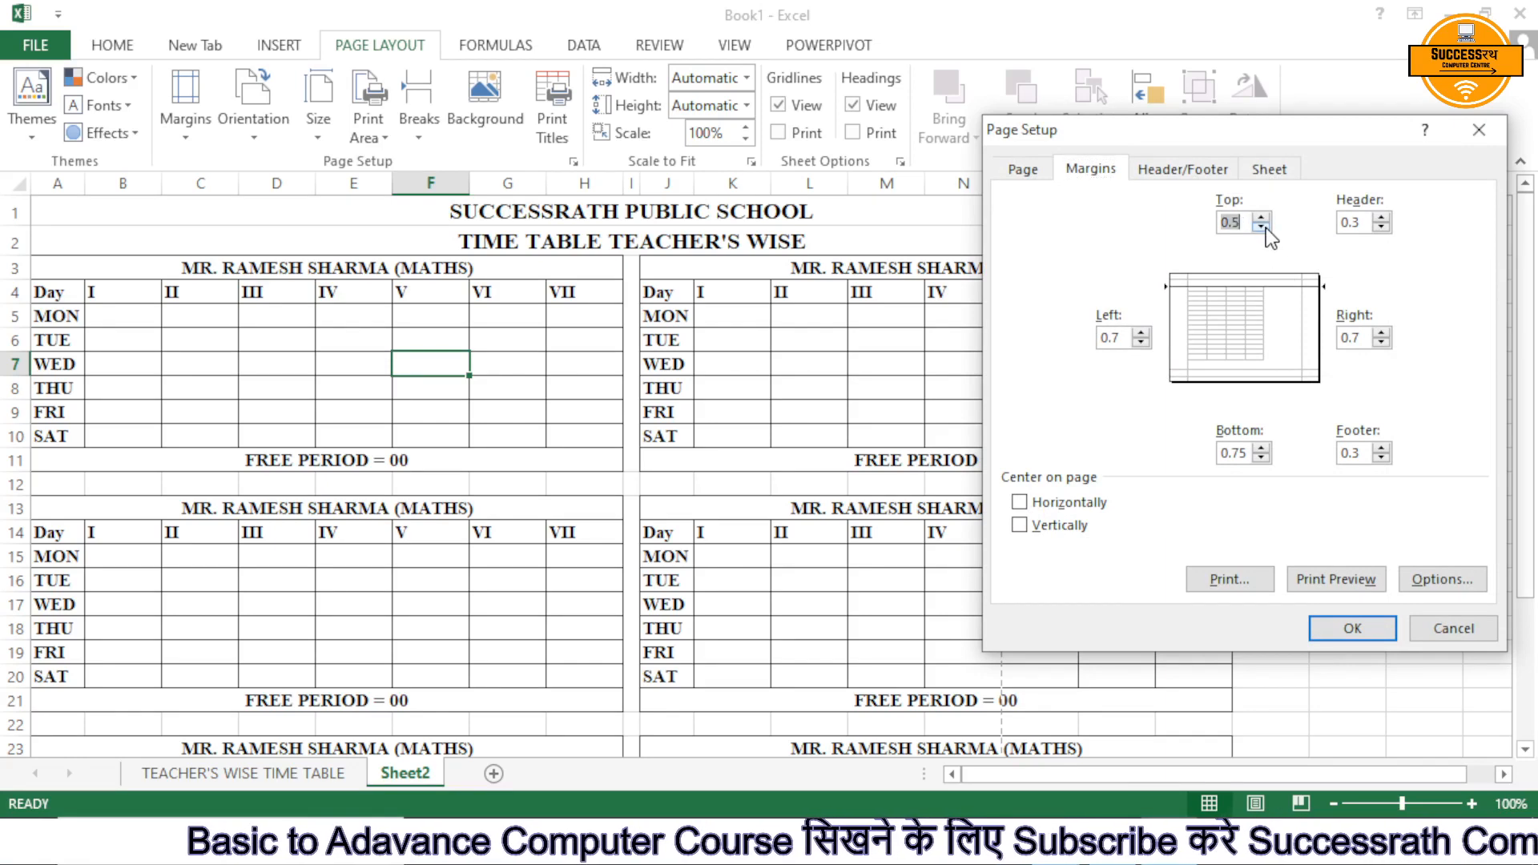
pyautogui.click(1261, 457)
pyautogui.click(1260, 458)
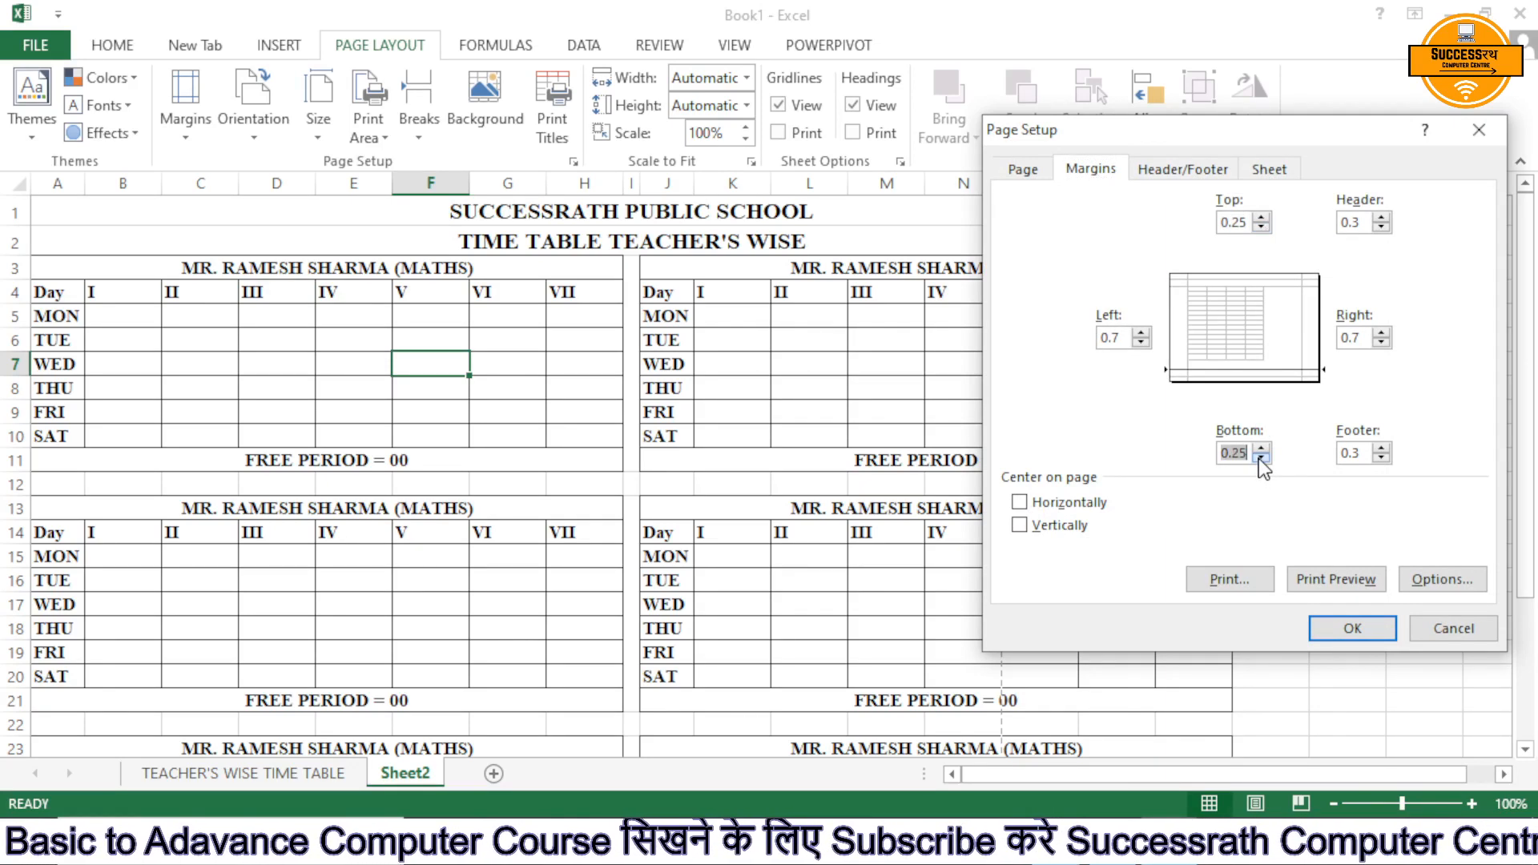
pyautogui.click(1142, 343)
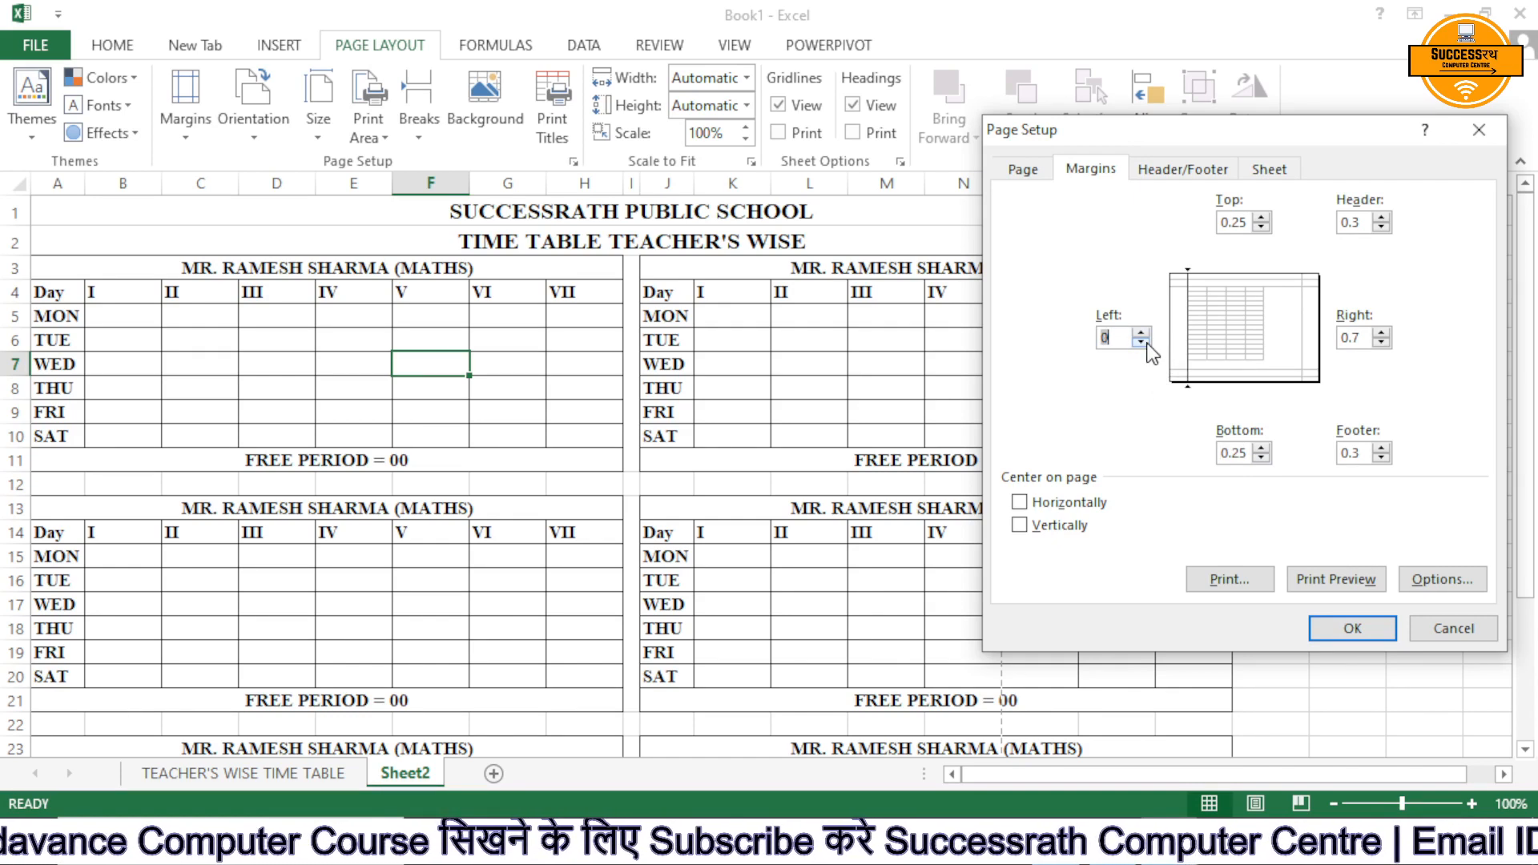
pyautogui.click(1381, 343)
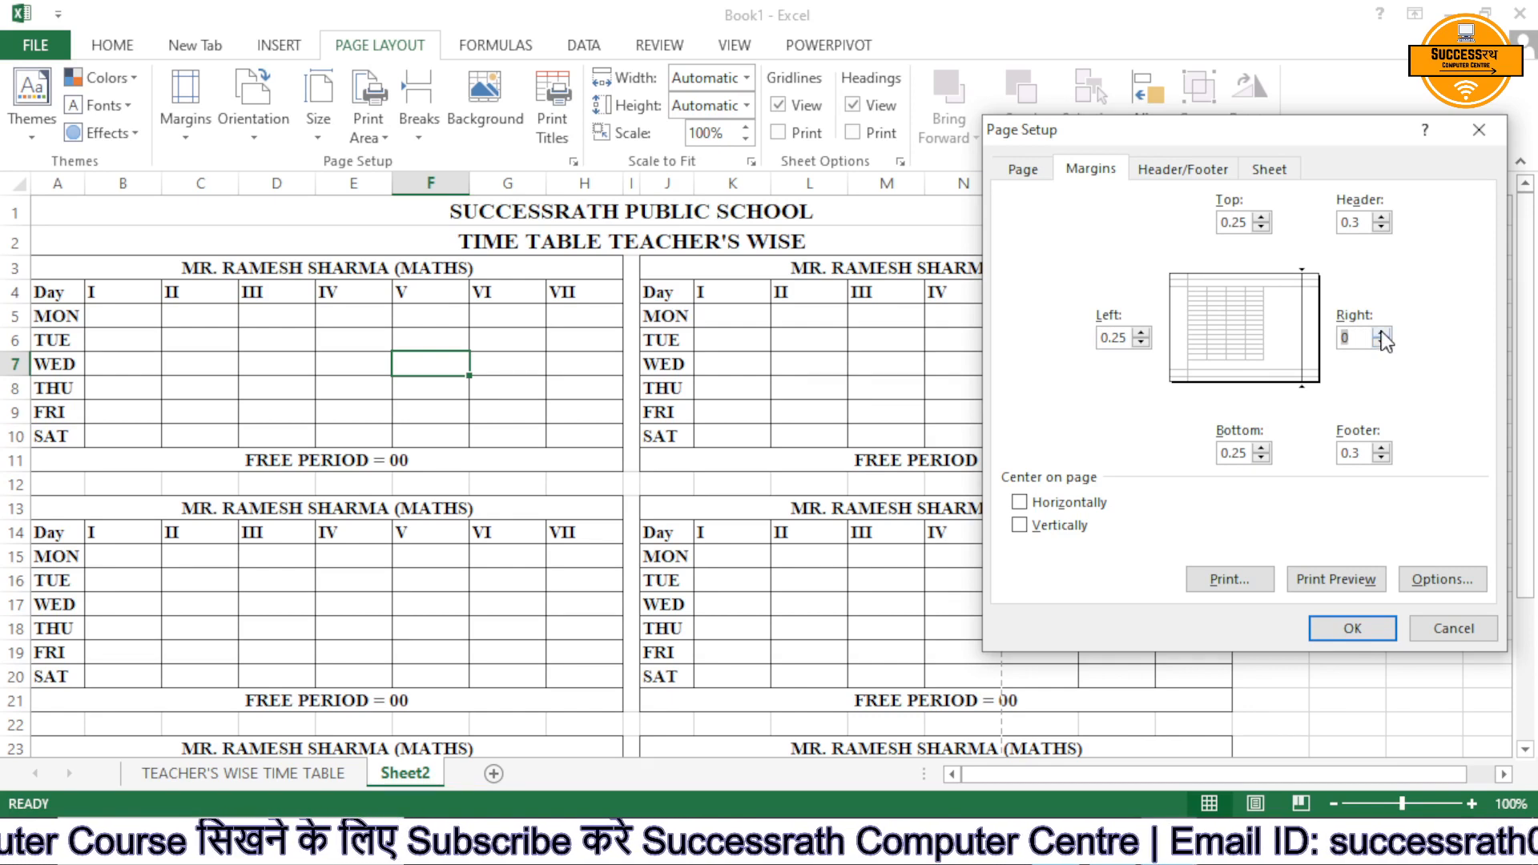
pyautogui.click(1380, 332)
pyautogui.click(1331, 626)
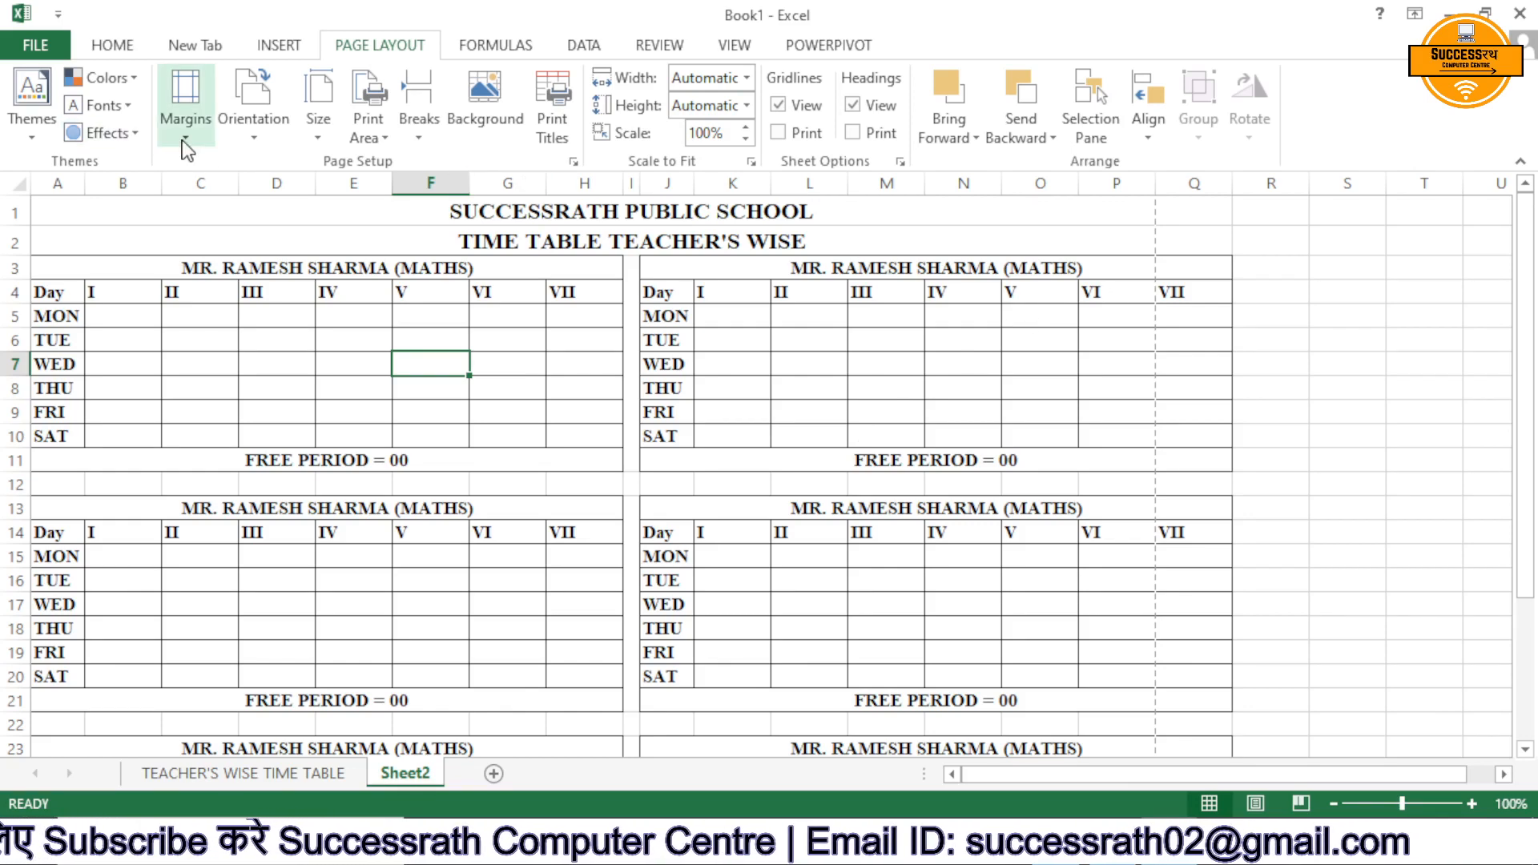
# Change the custom right page margin to 0
pyautogui.click(187, 120)
pyautogui.click(290, 553)
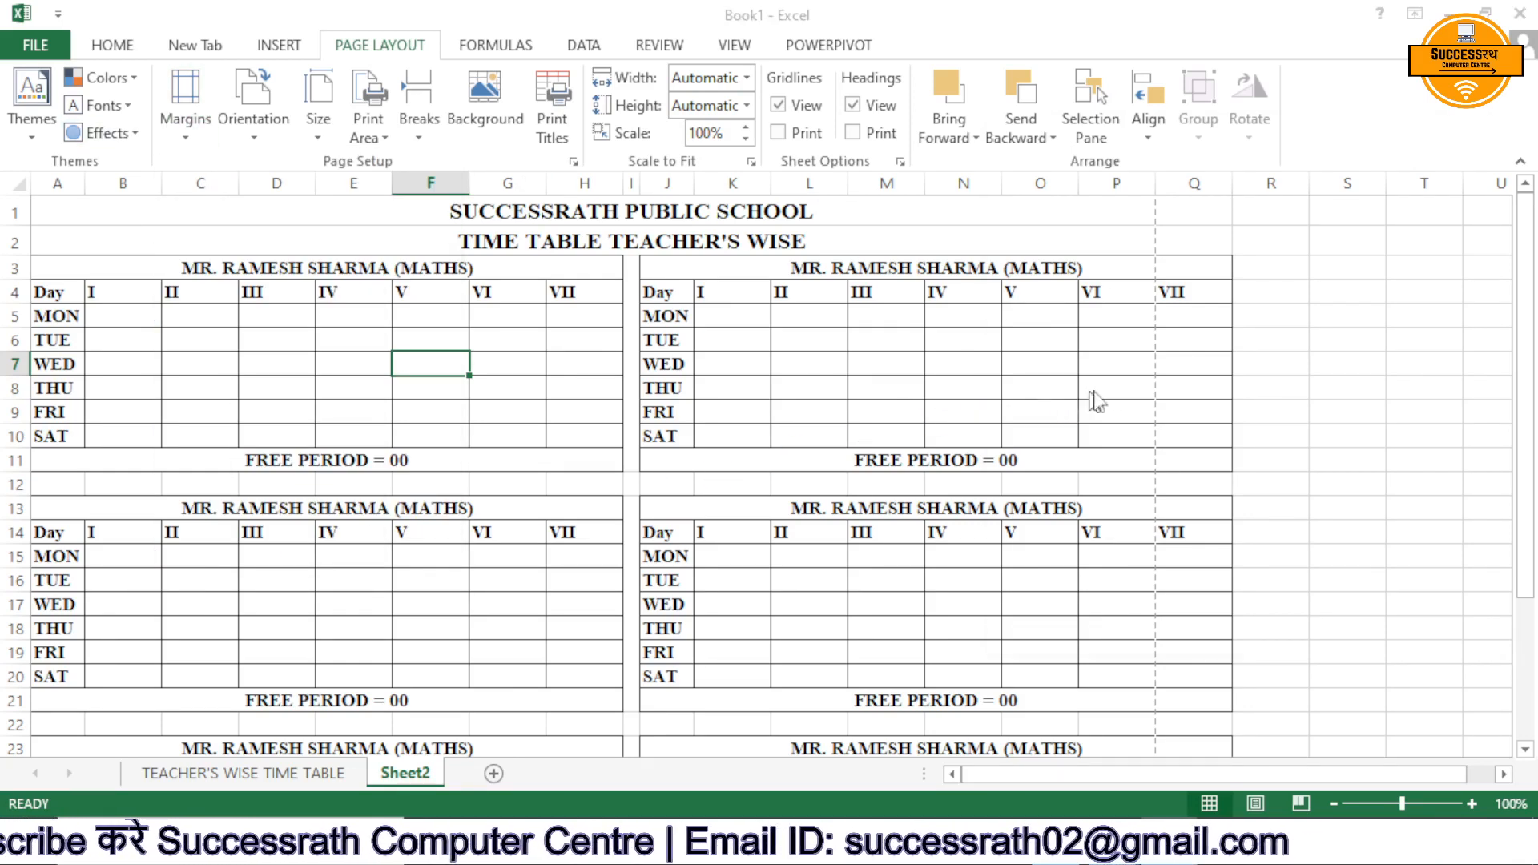
pyautogui.hotkey('alt', 'r')
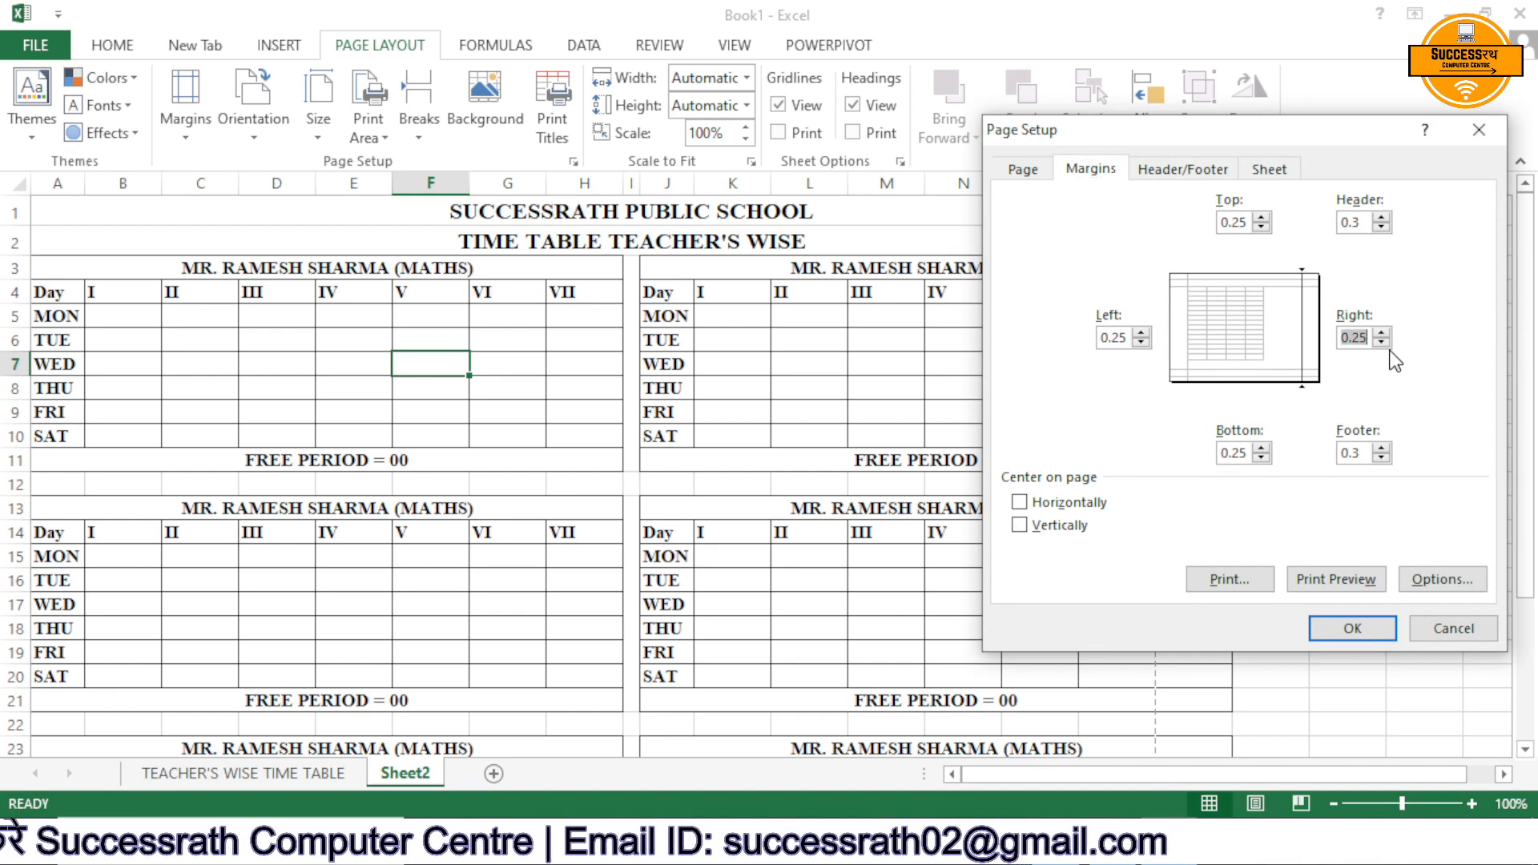
pyautogui.click(1332, 631)
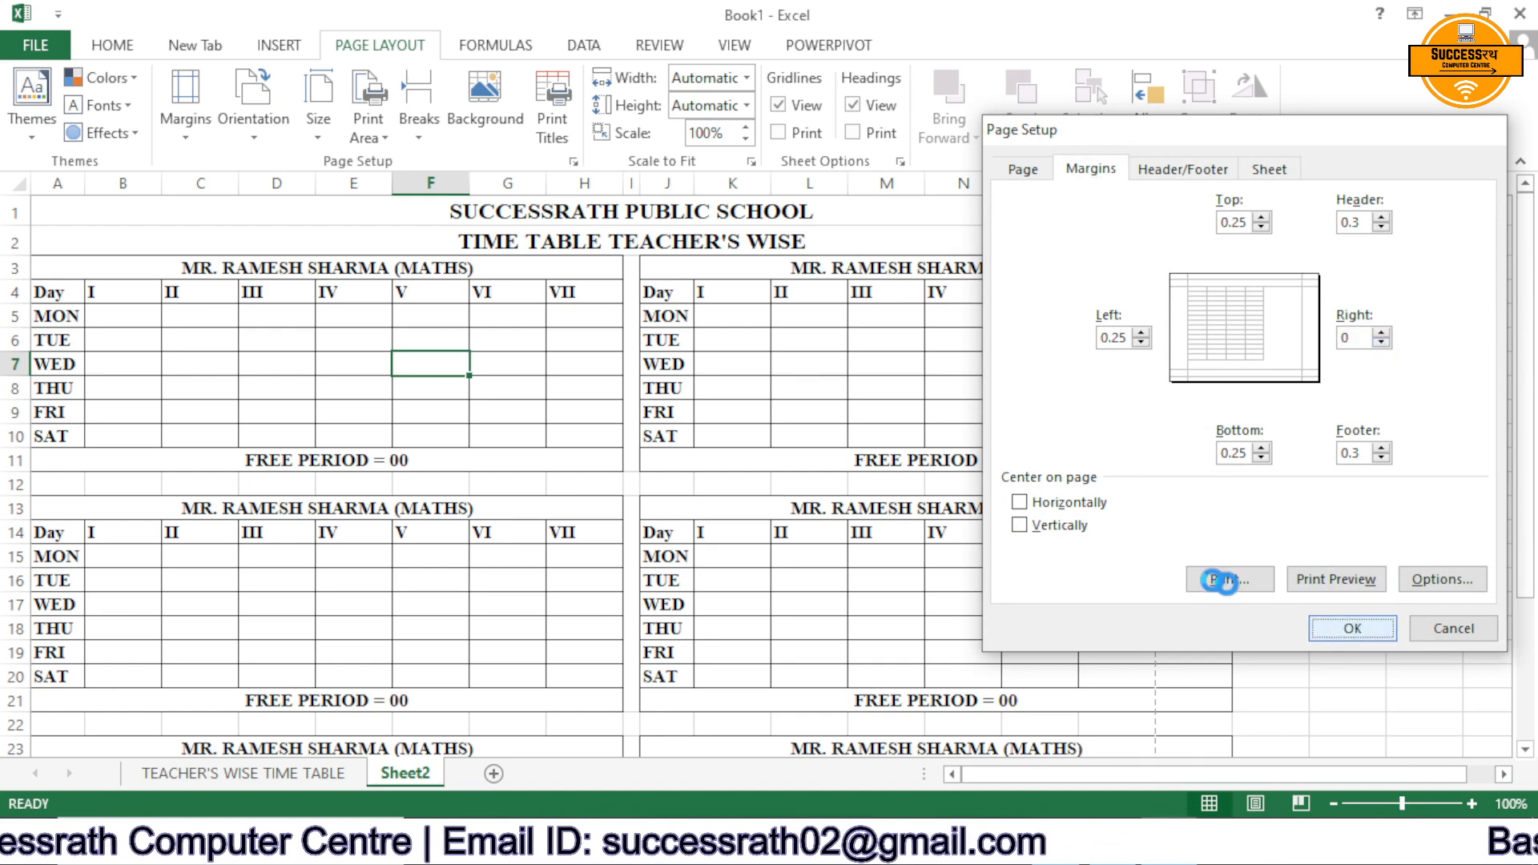
pyautogui.click(993, 485)
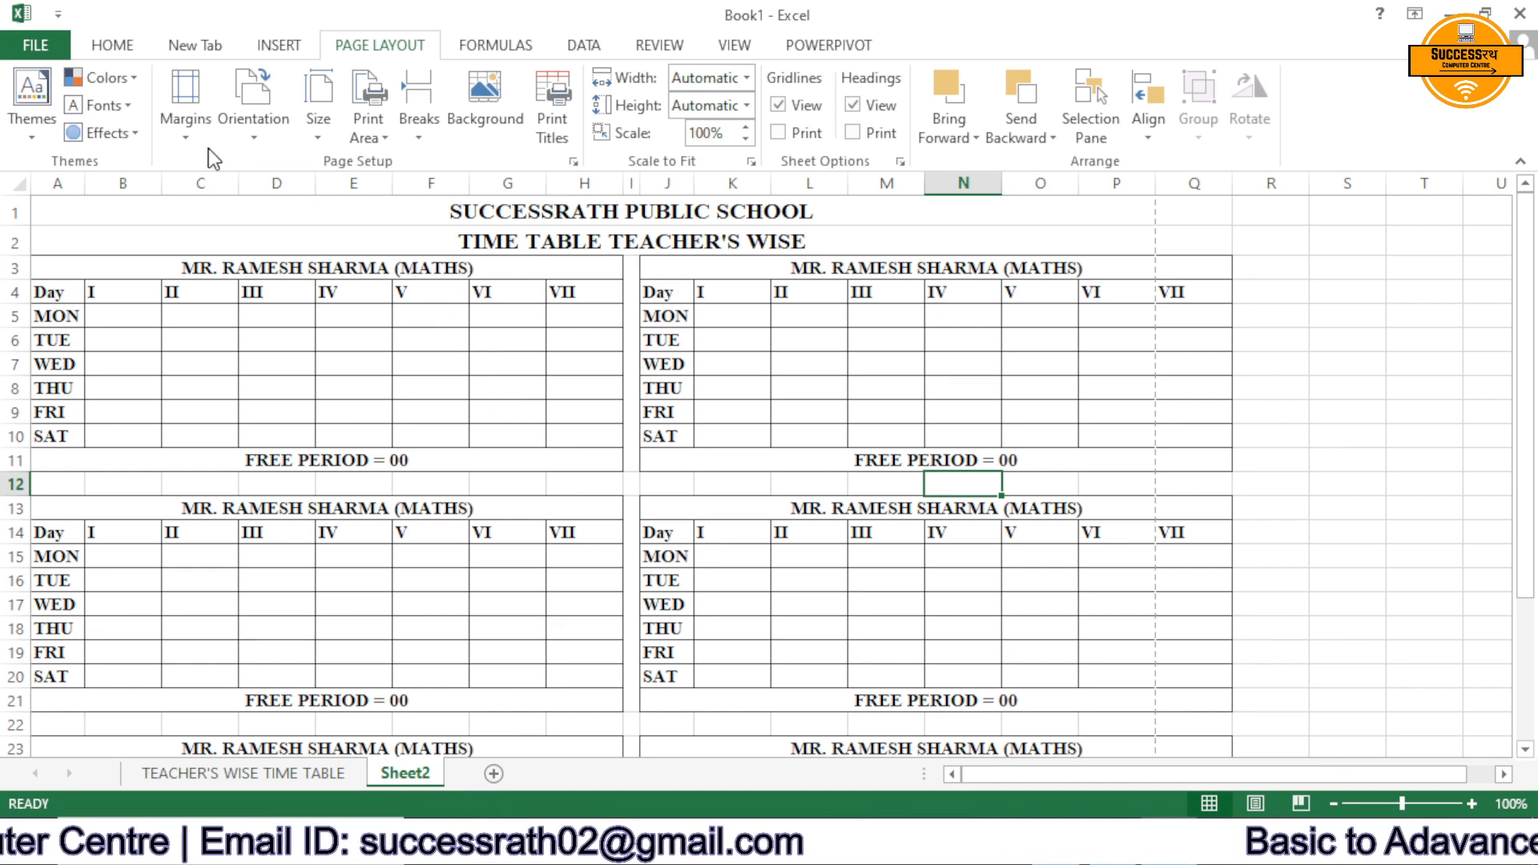
# Set the paper size of the timetable sheet to A4
pyautogui.click(185, 120)
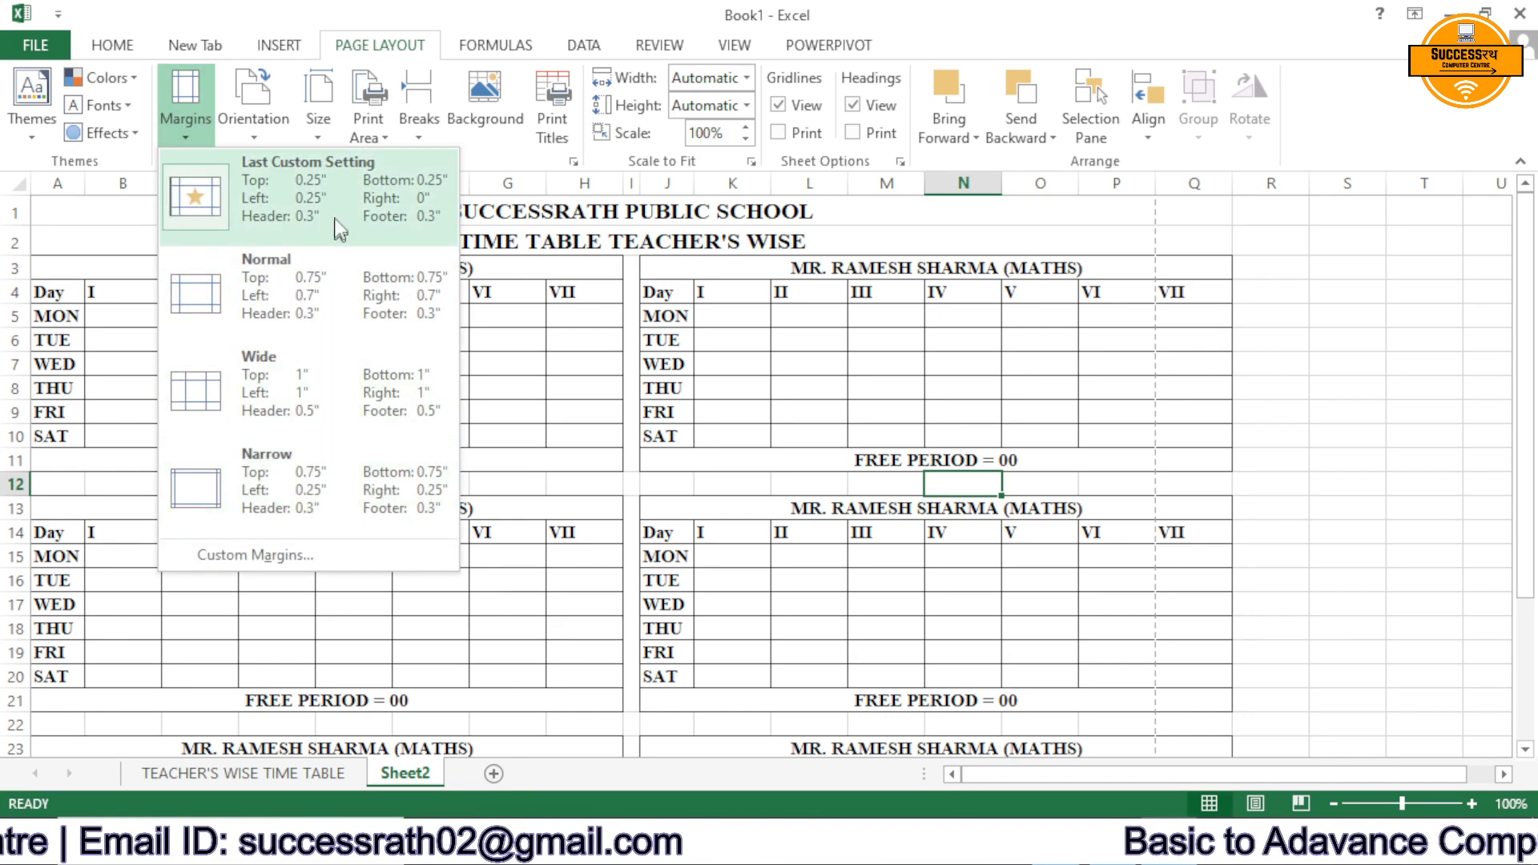
pyautogui.click(318, 112)
pyautogui.click(318, 112)
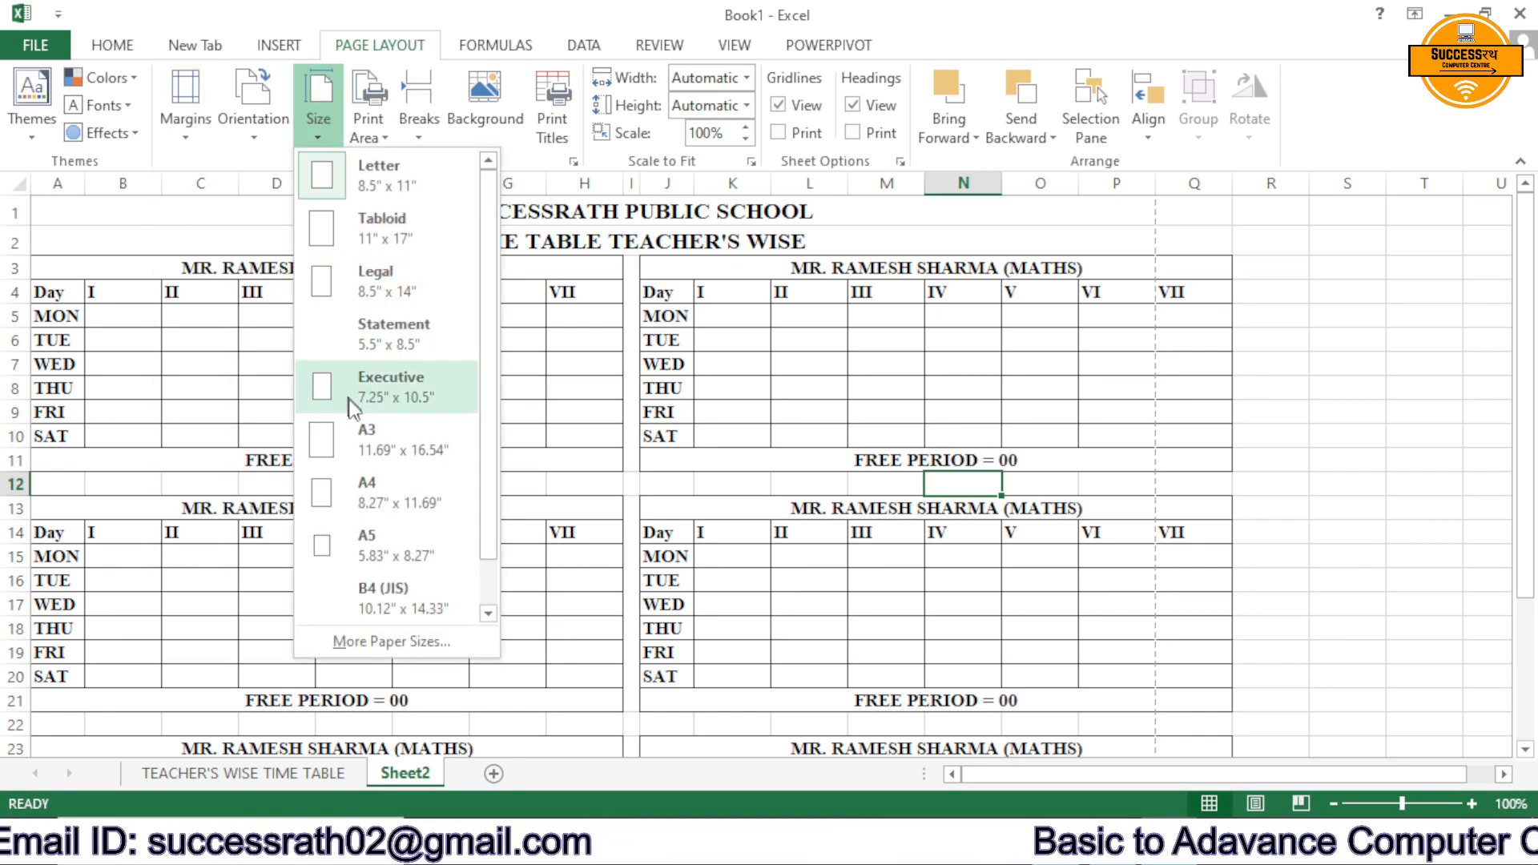
pyautogui.click(383, 482)
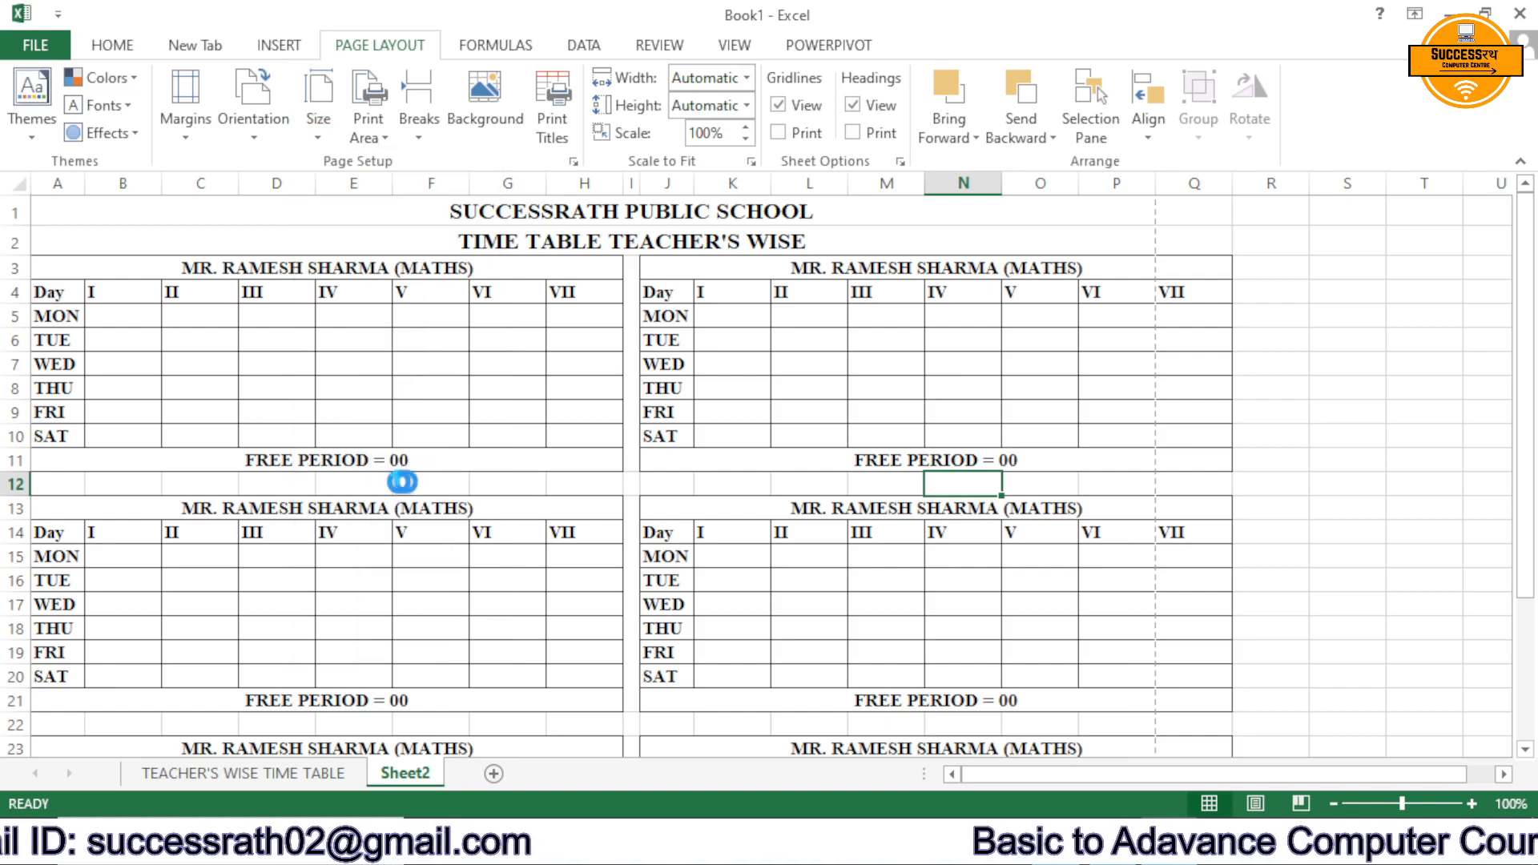
# Check in the print preview how the timetables fit on the page, without printing
pyautogui.click(845, 454)
pyautogui.hotkey('ctrl', 'p')
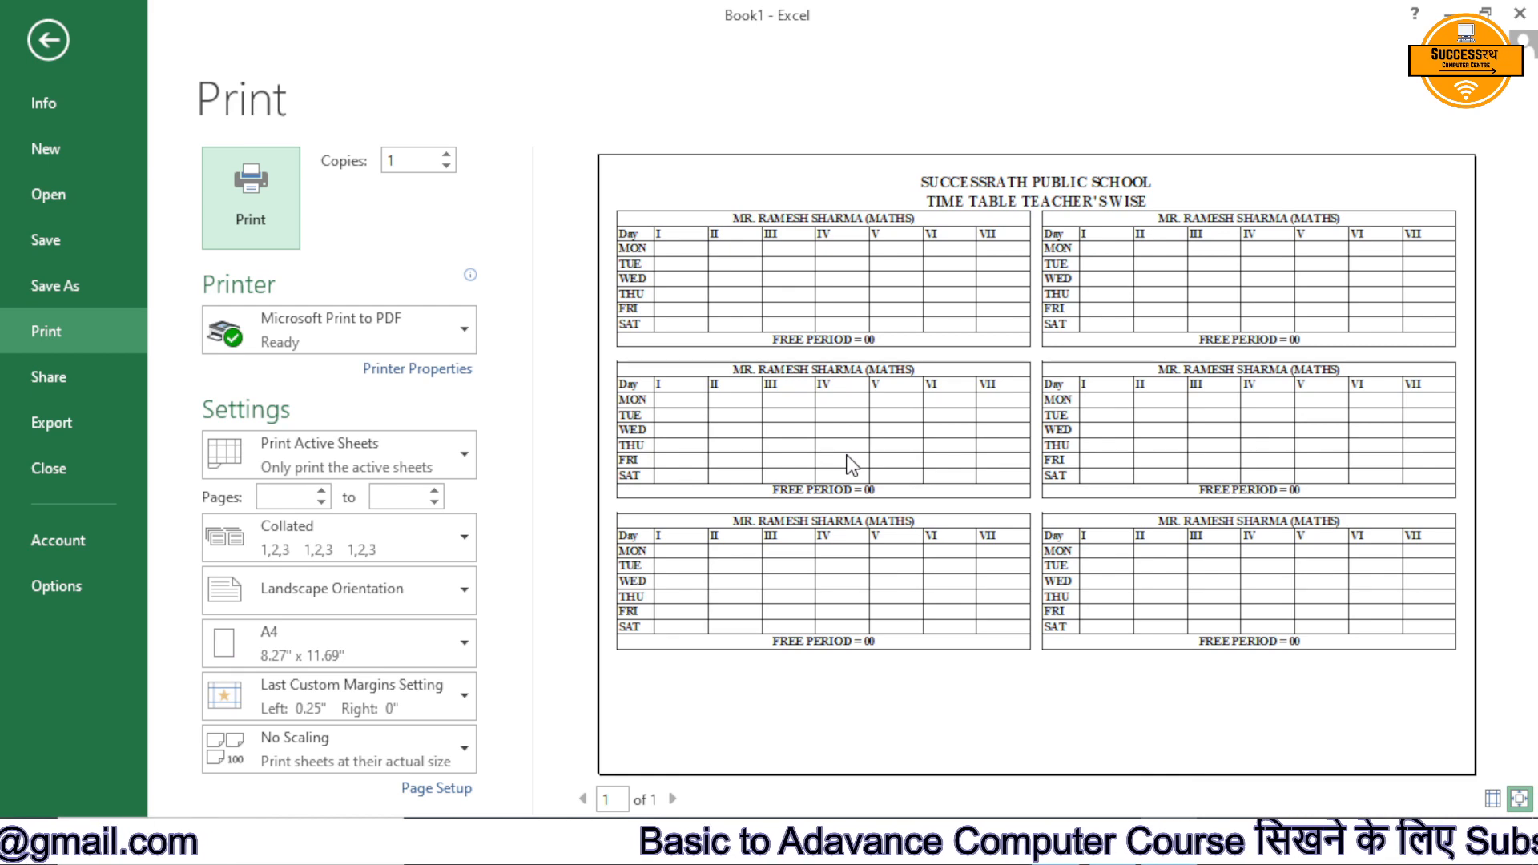
pyautogui.press('Escape')
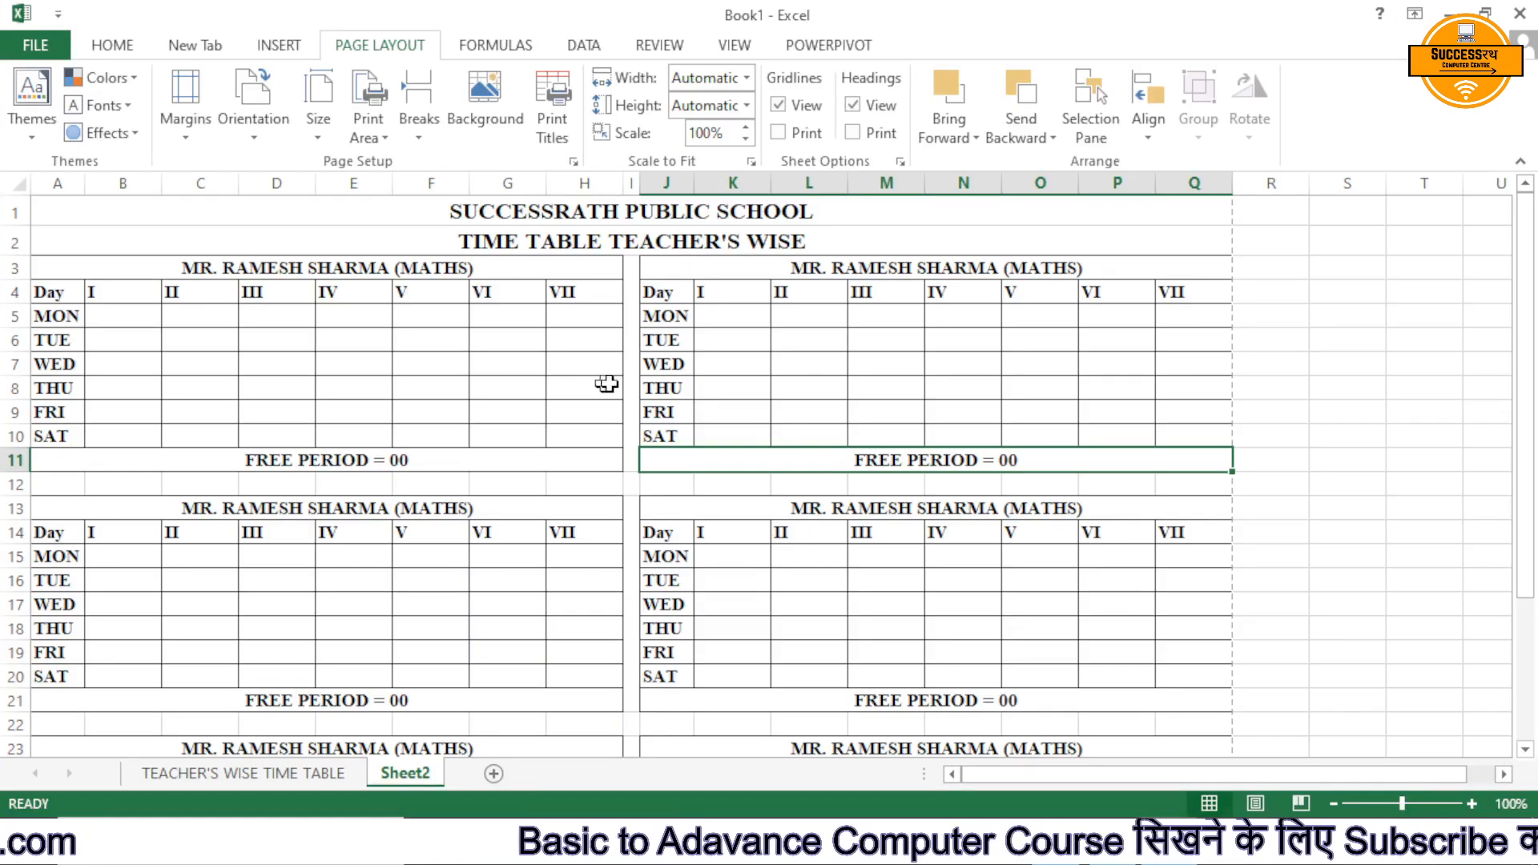
# Change the subtitle in row 2 to TIME TABLE CLASS'S WISE
pyautogui.click(655, 245)
pyautogui.doubleClick(793, 246)
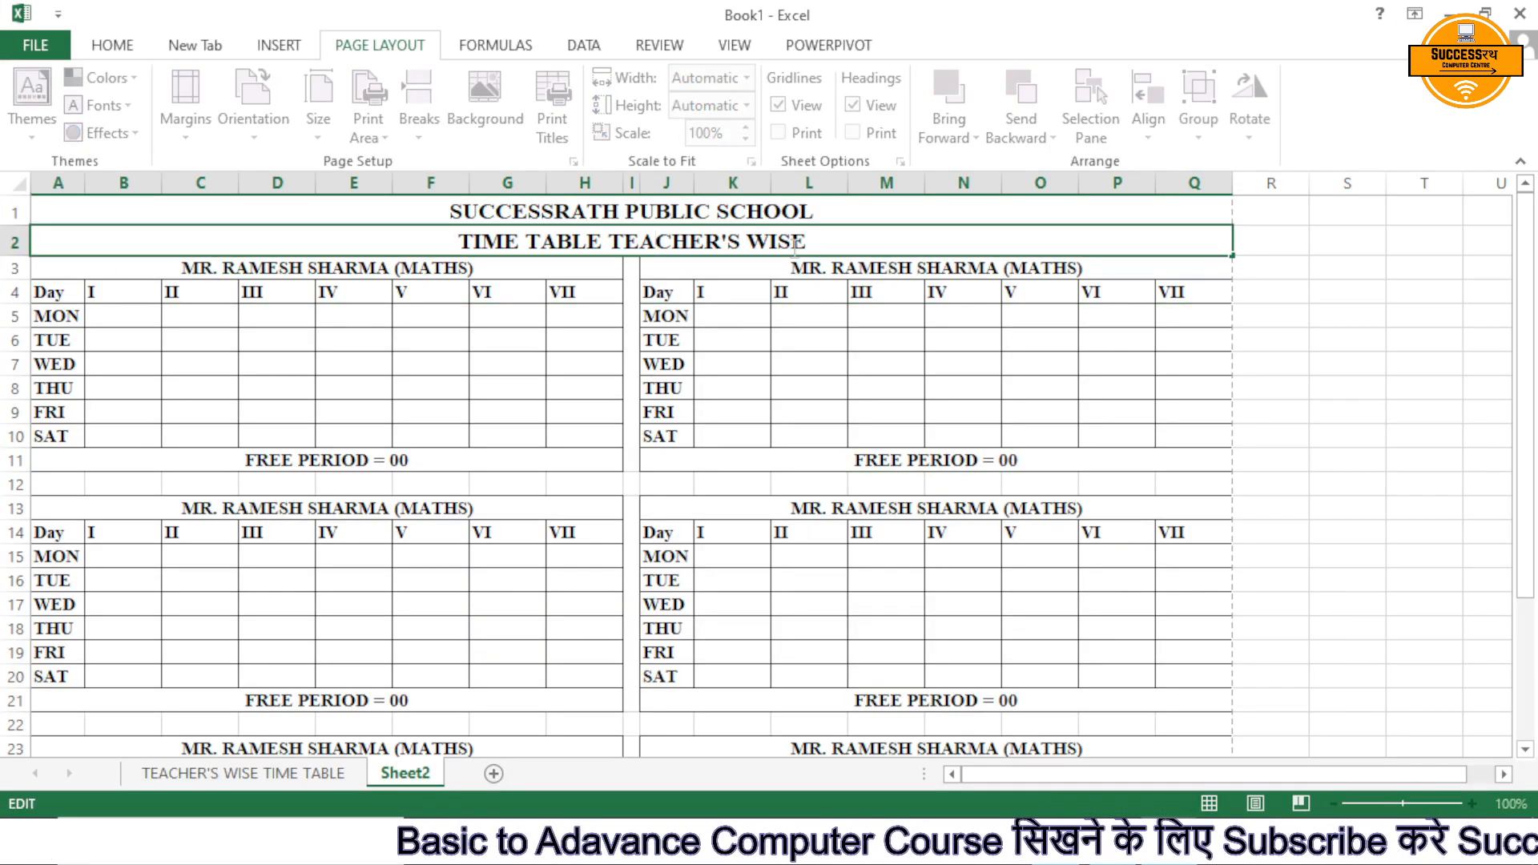
pyautogui.moveTo(739, 246); pyautogui.dragTo(645, 244)
pyautogui.click(645, 243)
pyautogui.press('BackSpace')
pyautogui.press('BackSpace')
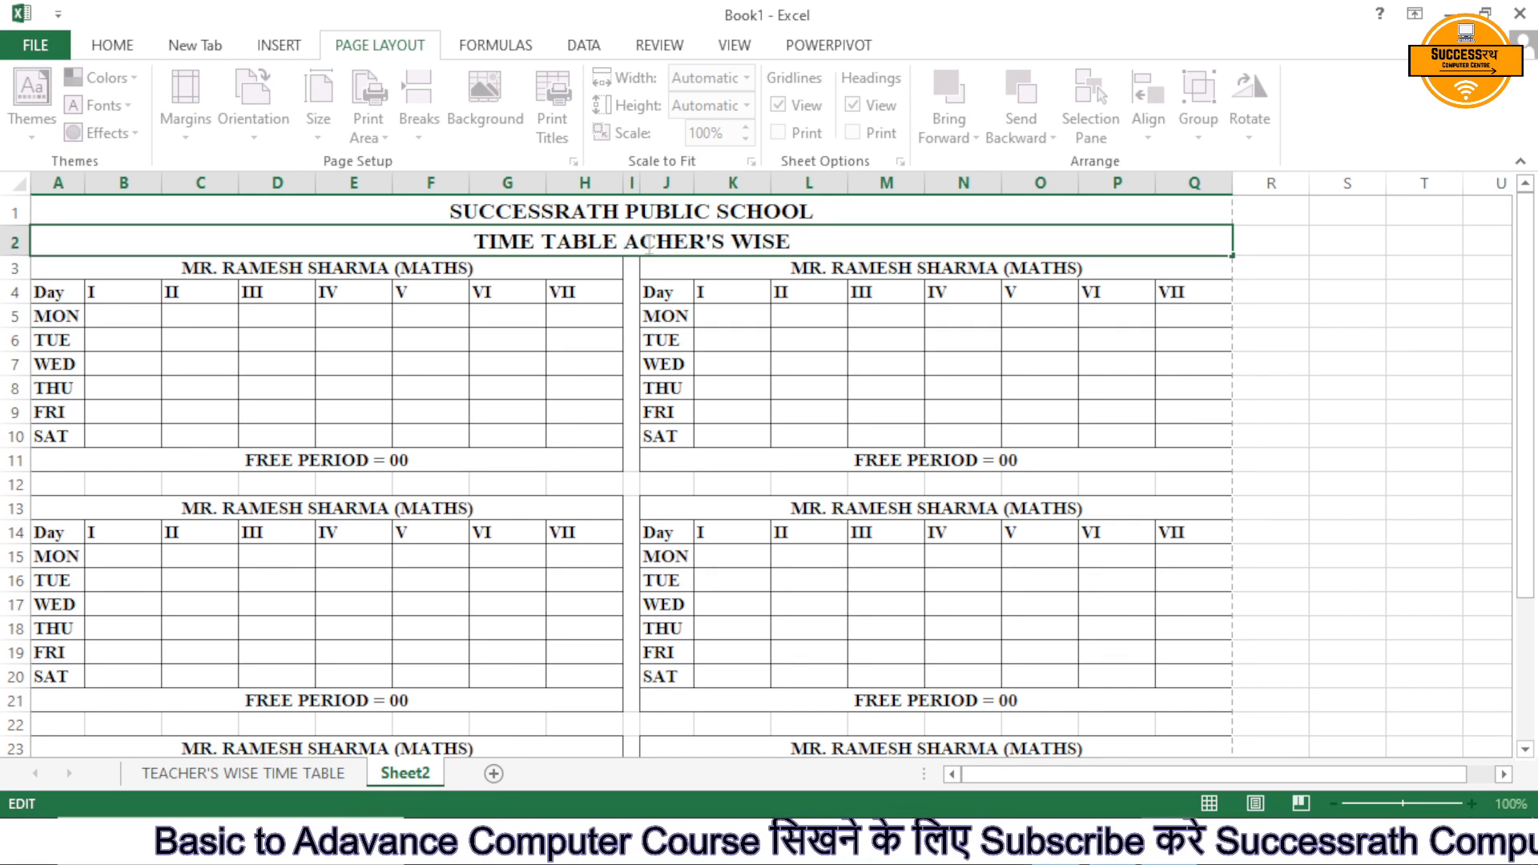
pyautogui.press('Delete')
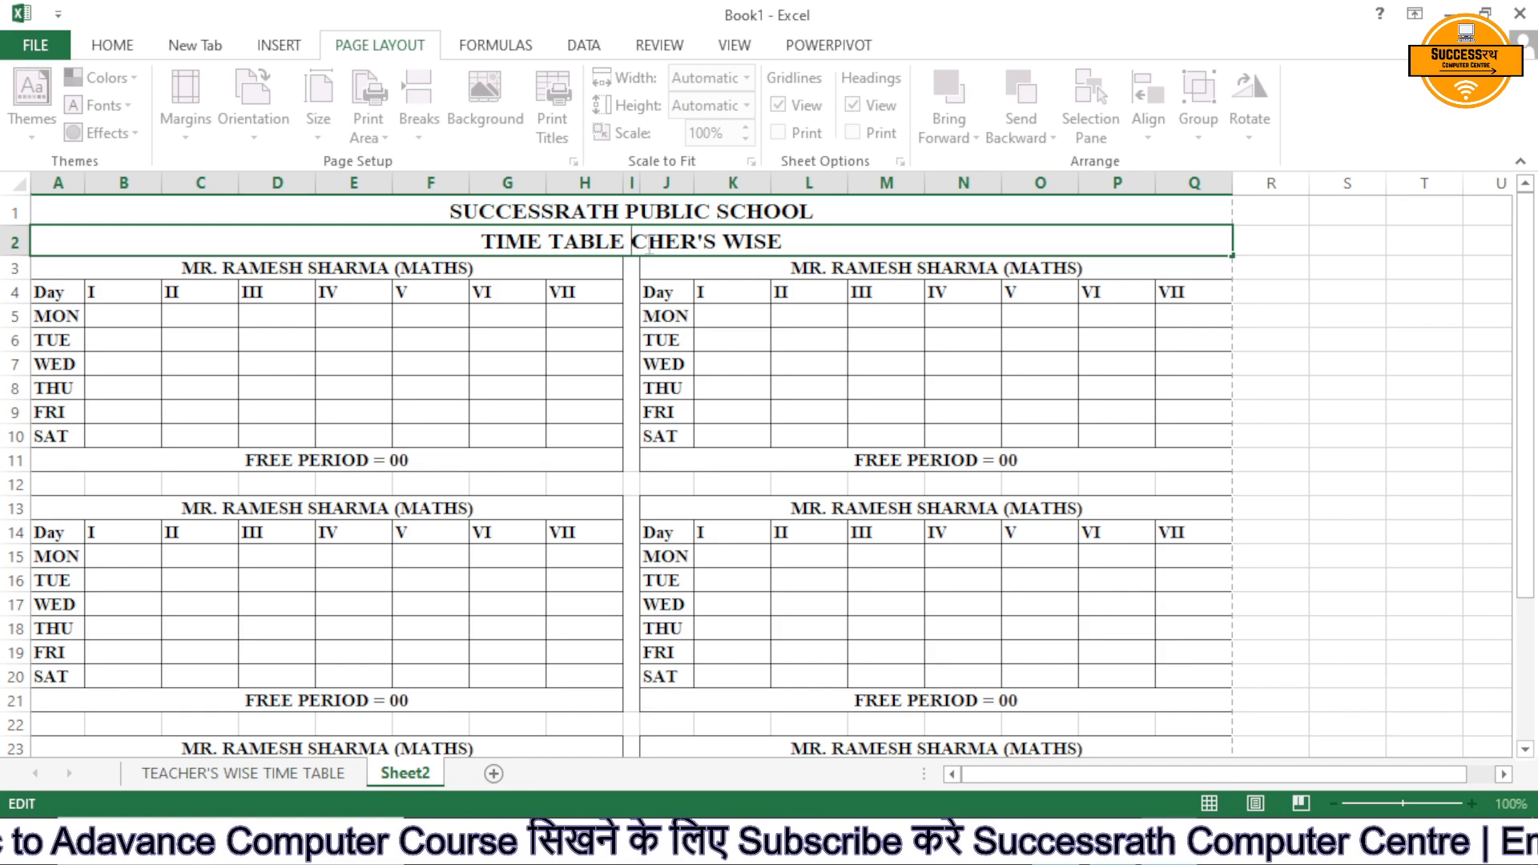
pyautogui.write('c')
pyautogui.press('BackSpace')
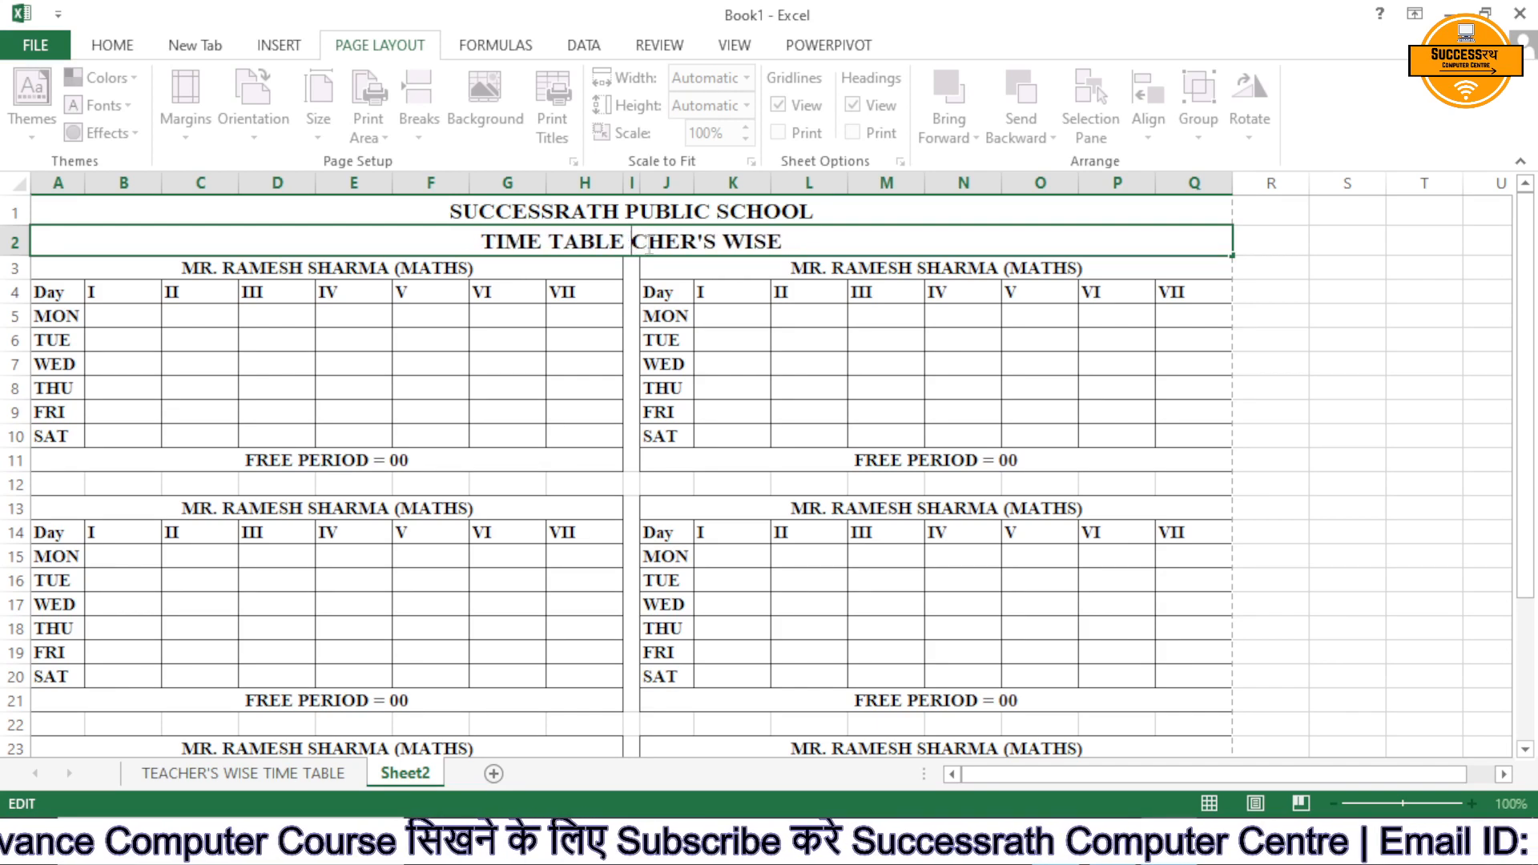
pyautogui.write('CLASS')
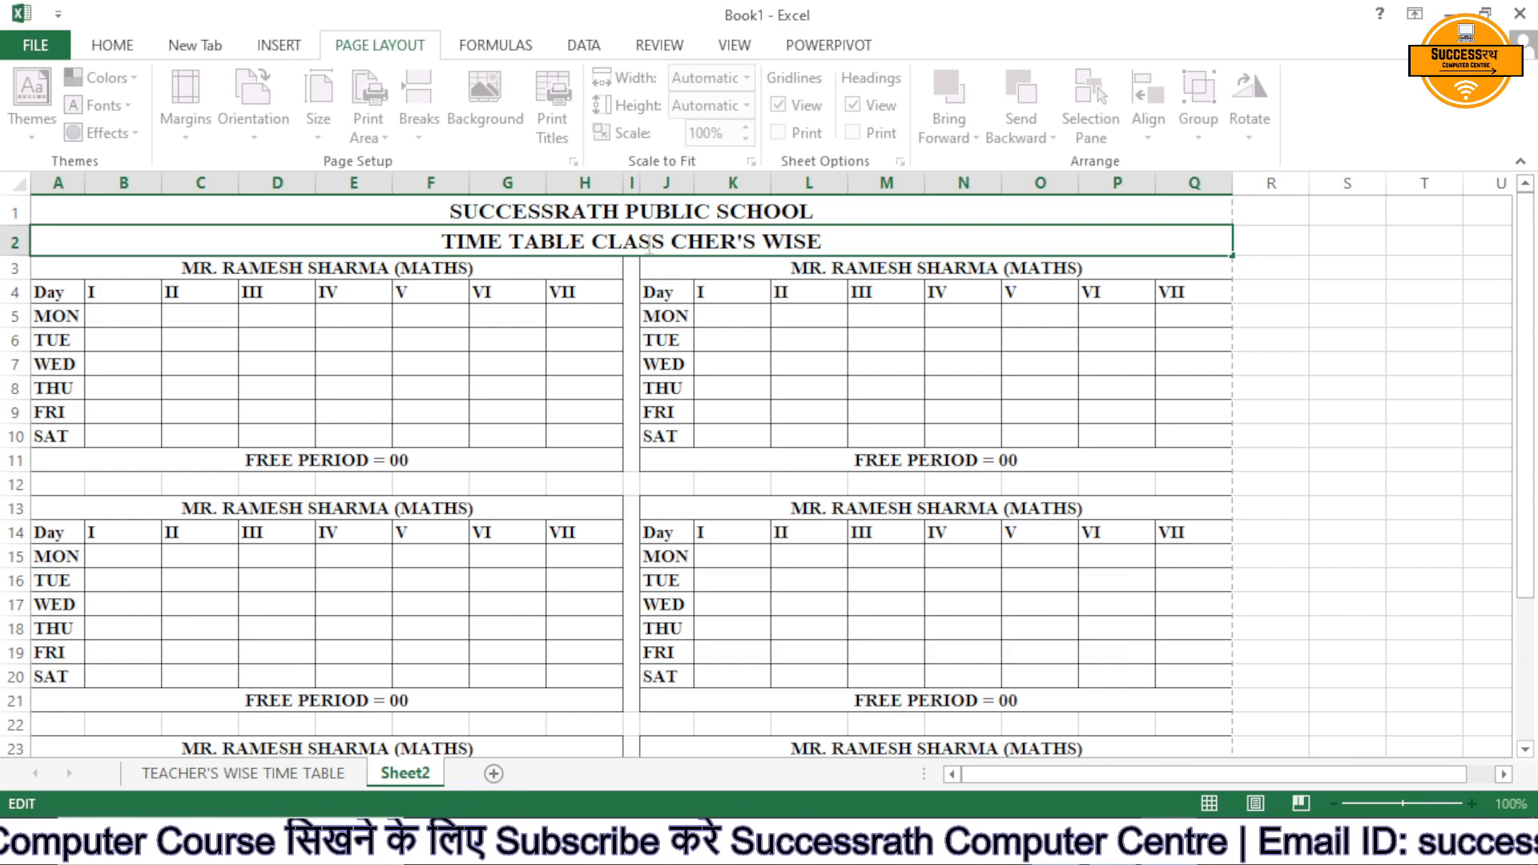
pyautogui.press('Delete')
pyautogui.press('Delete')
pyautogui.press('Delete')
pyautogui.press('Delete')
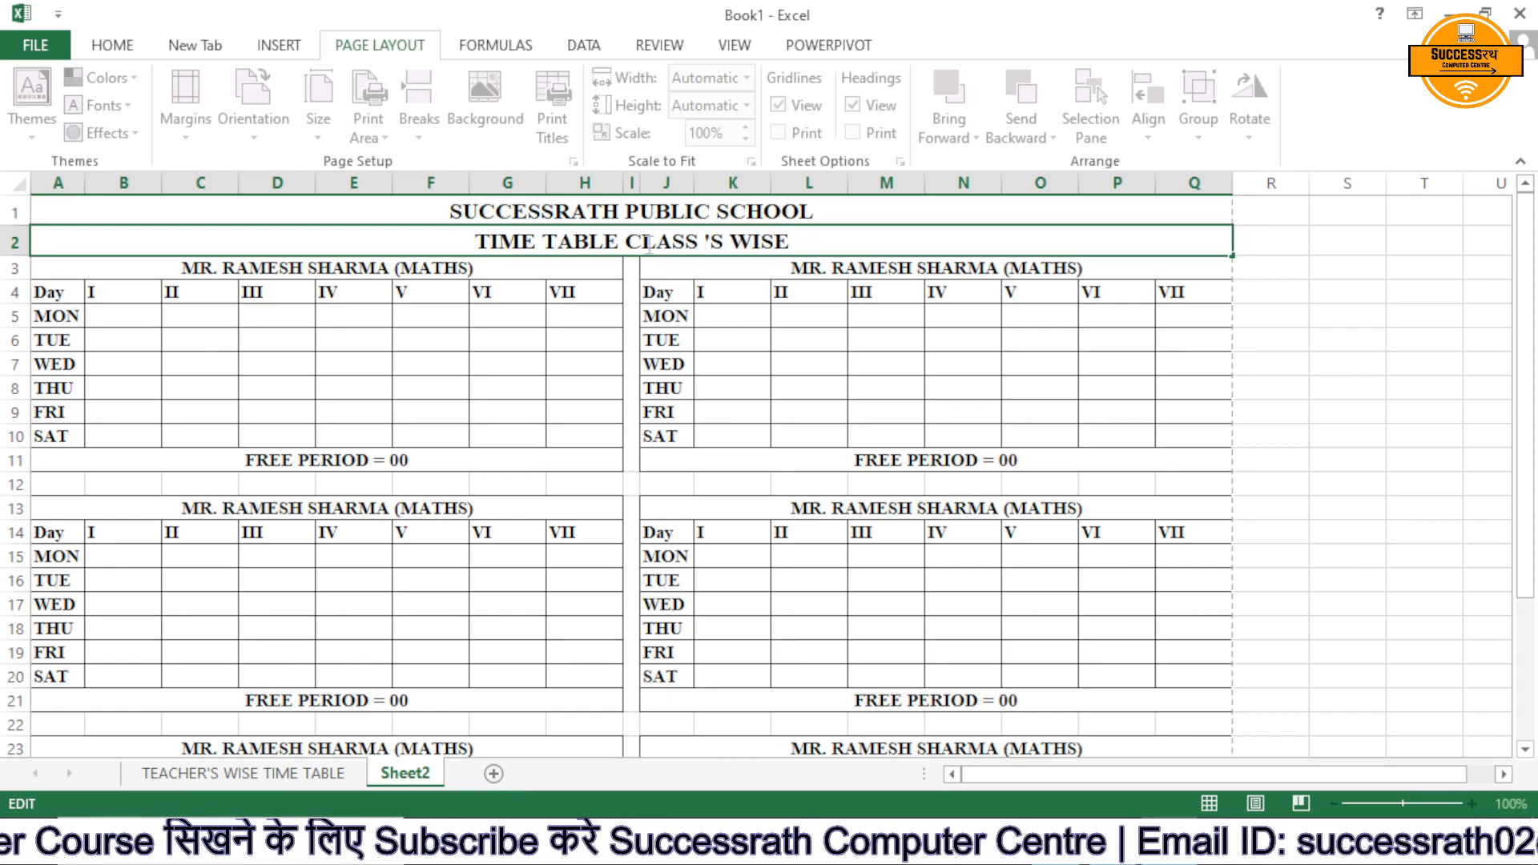
pyautogui.press('BackSpace')
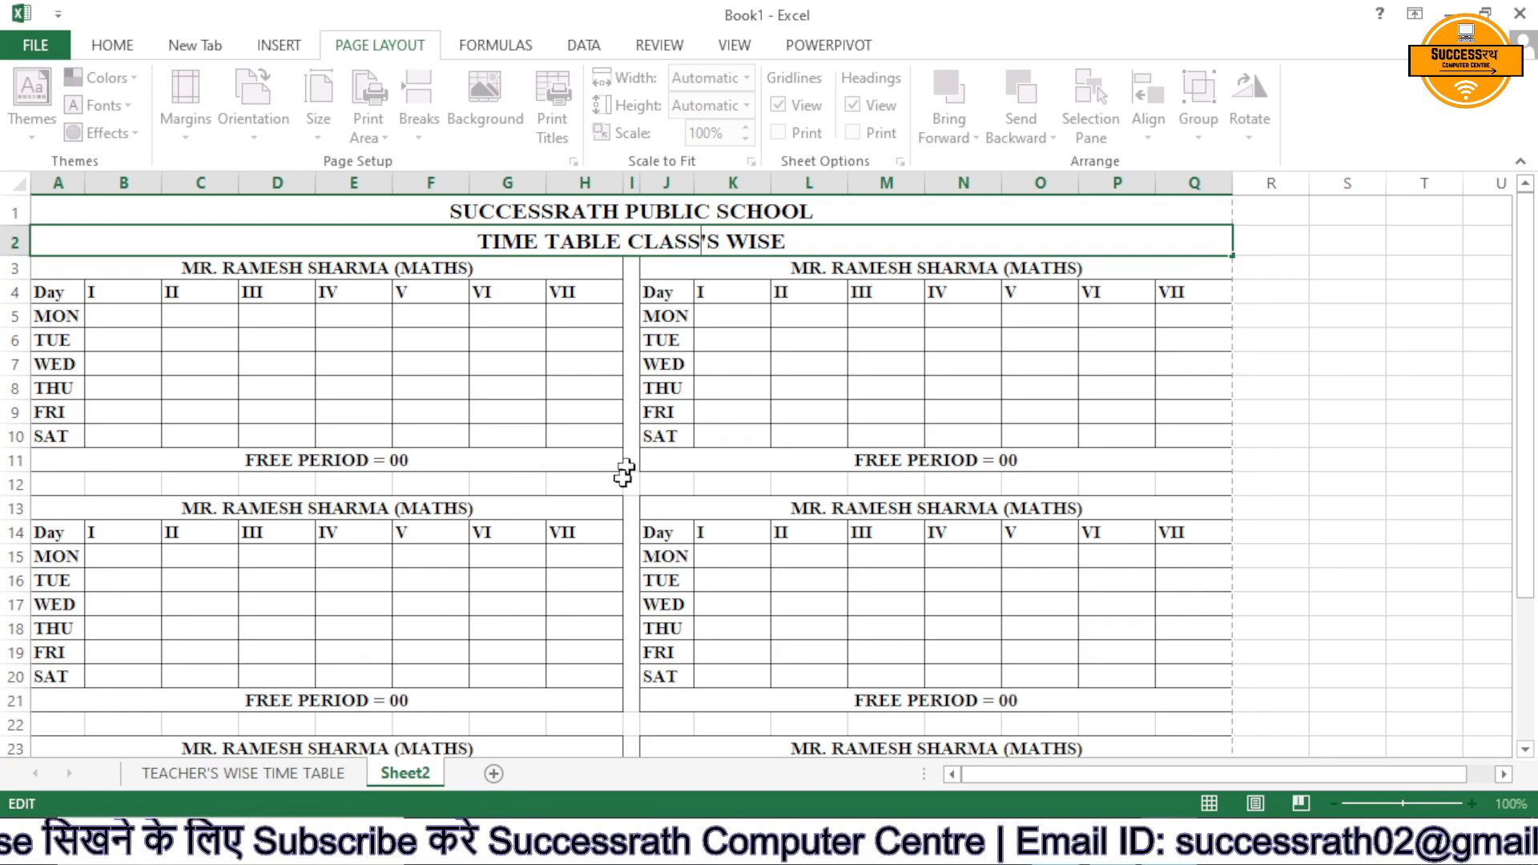
pyautogui.click(437, 773)
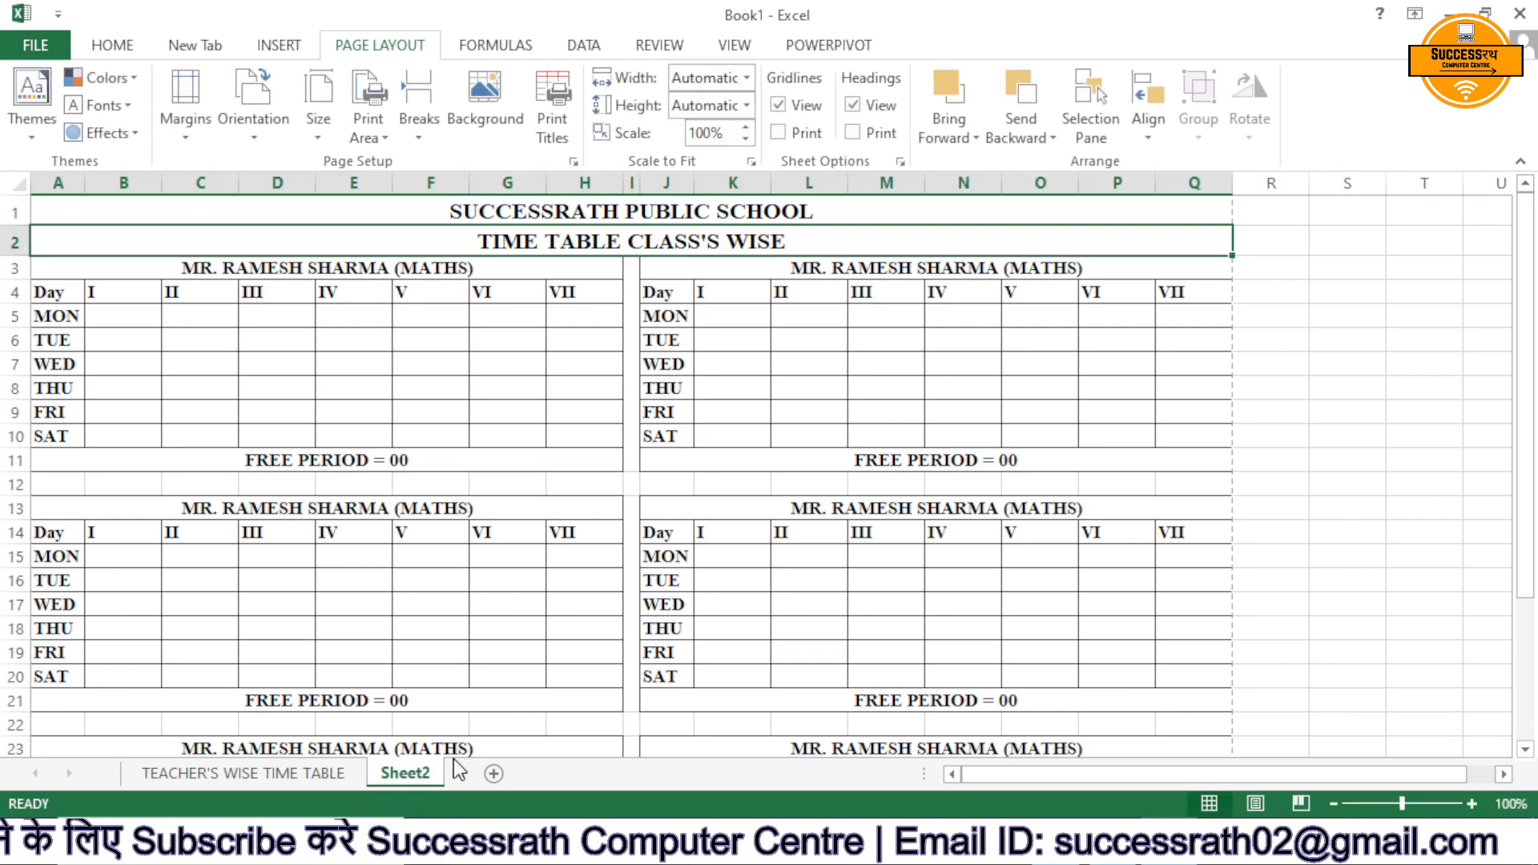
# Rename the Sheet2 worksheet as CLASS WISE
pyautogui.write('C')
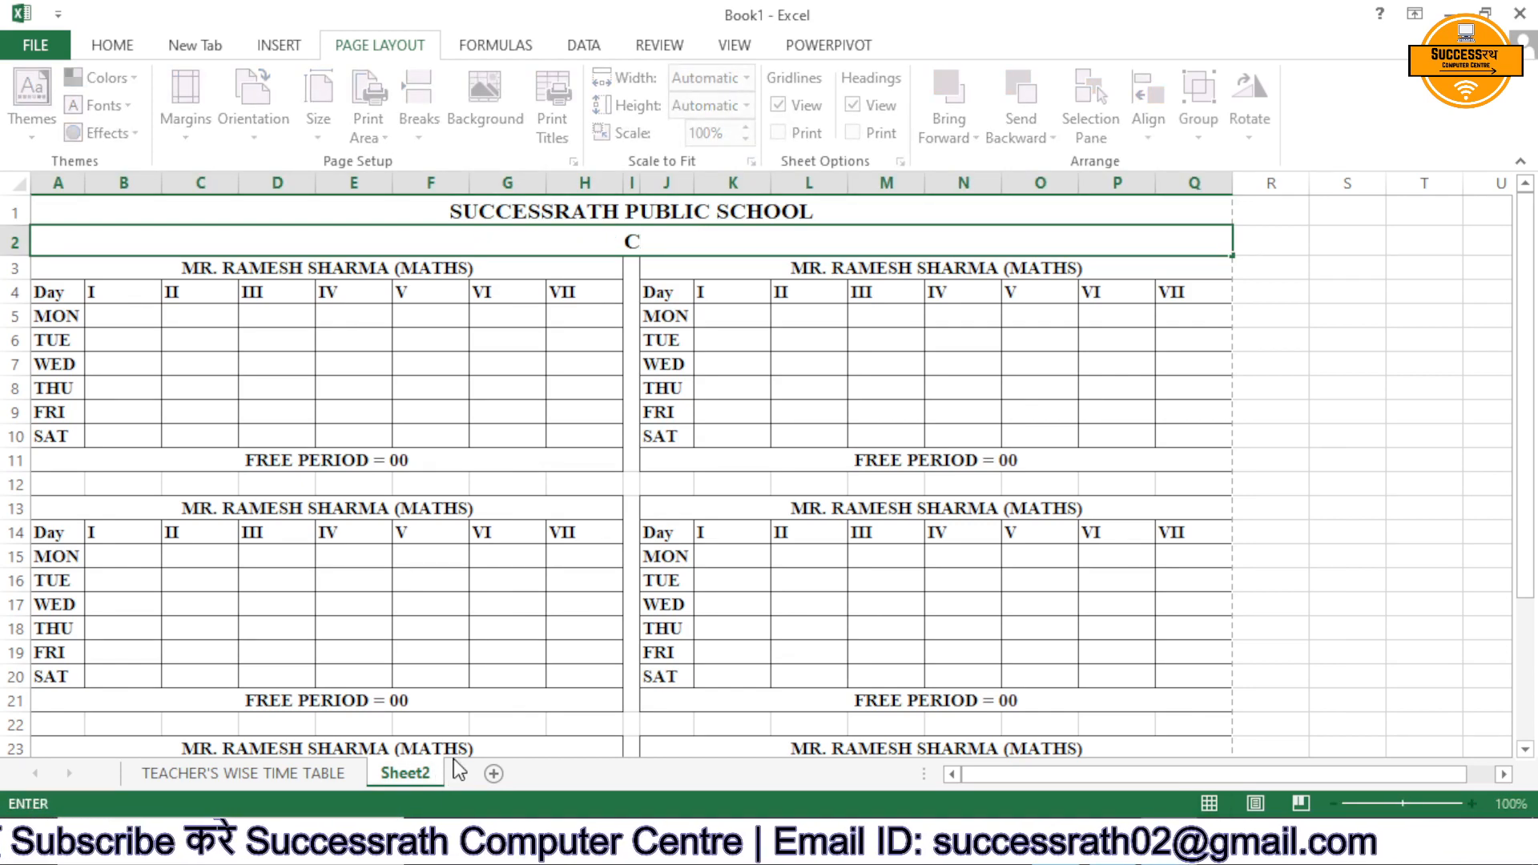
pyautogui.press('Escape')
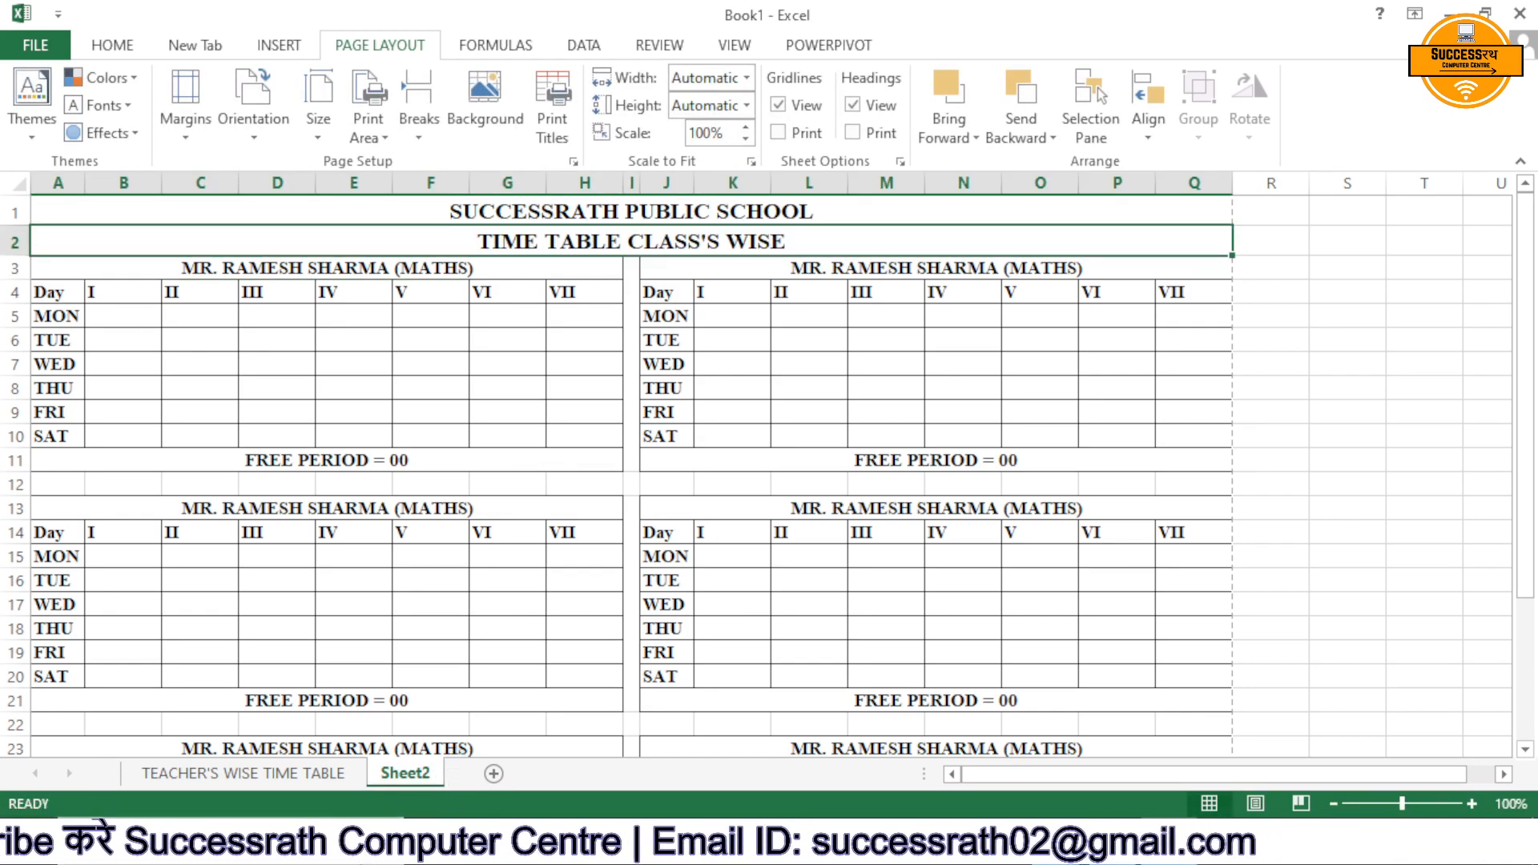
pyautogui.doubleClick(398, 773)
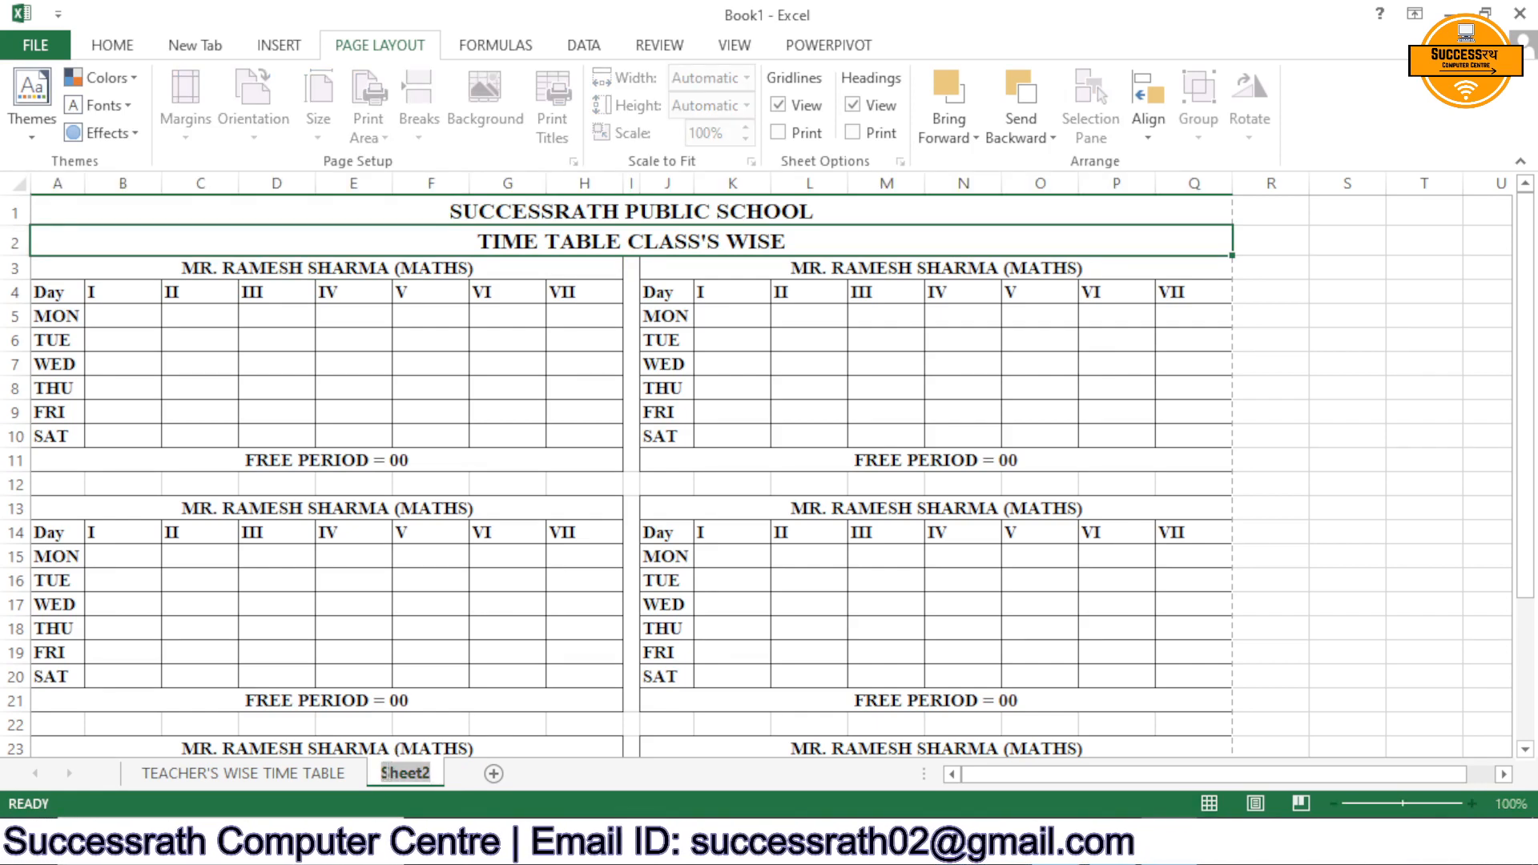
pyautogui.write('CLASS WISE')
pyautogui.press('Return')
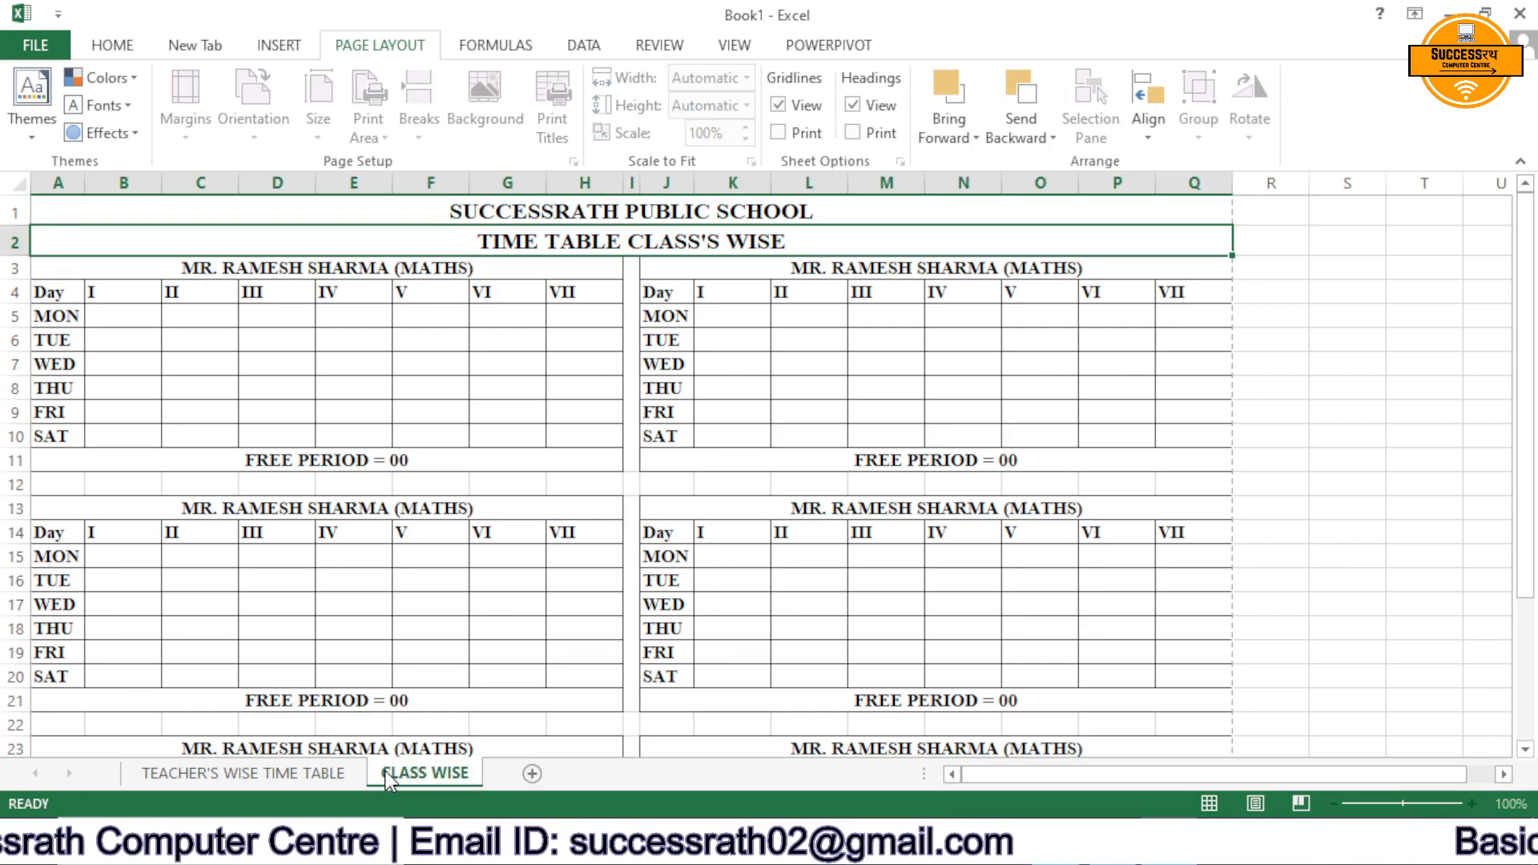
# Replace the teacher heading of the timetable starting at A3 with CLASS IX
pyautogui.click(411, 270)
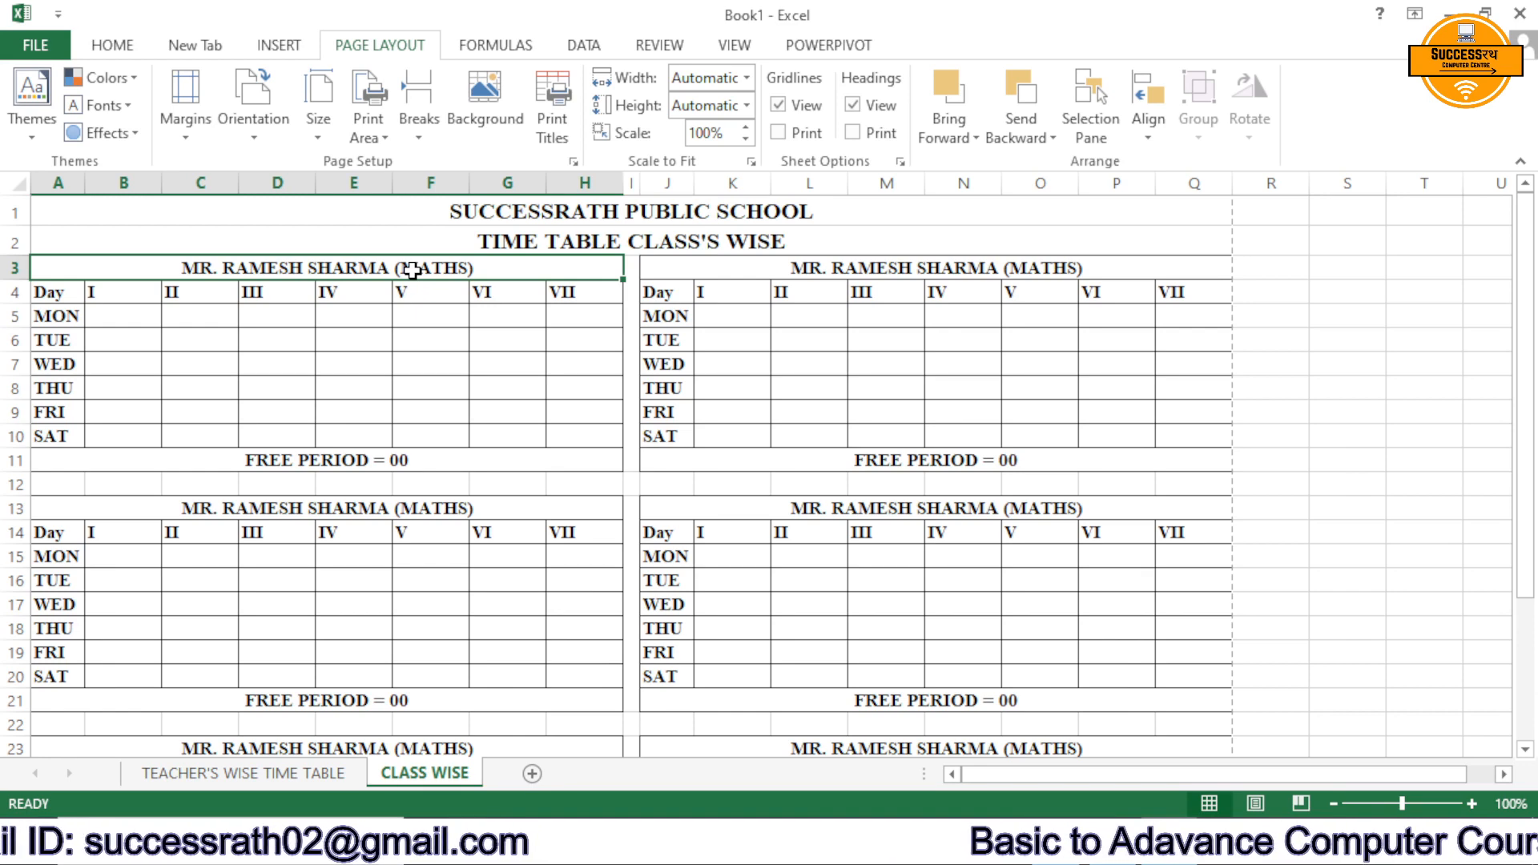
pyautogui.write('CLASS')
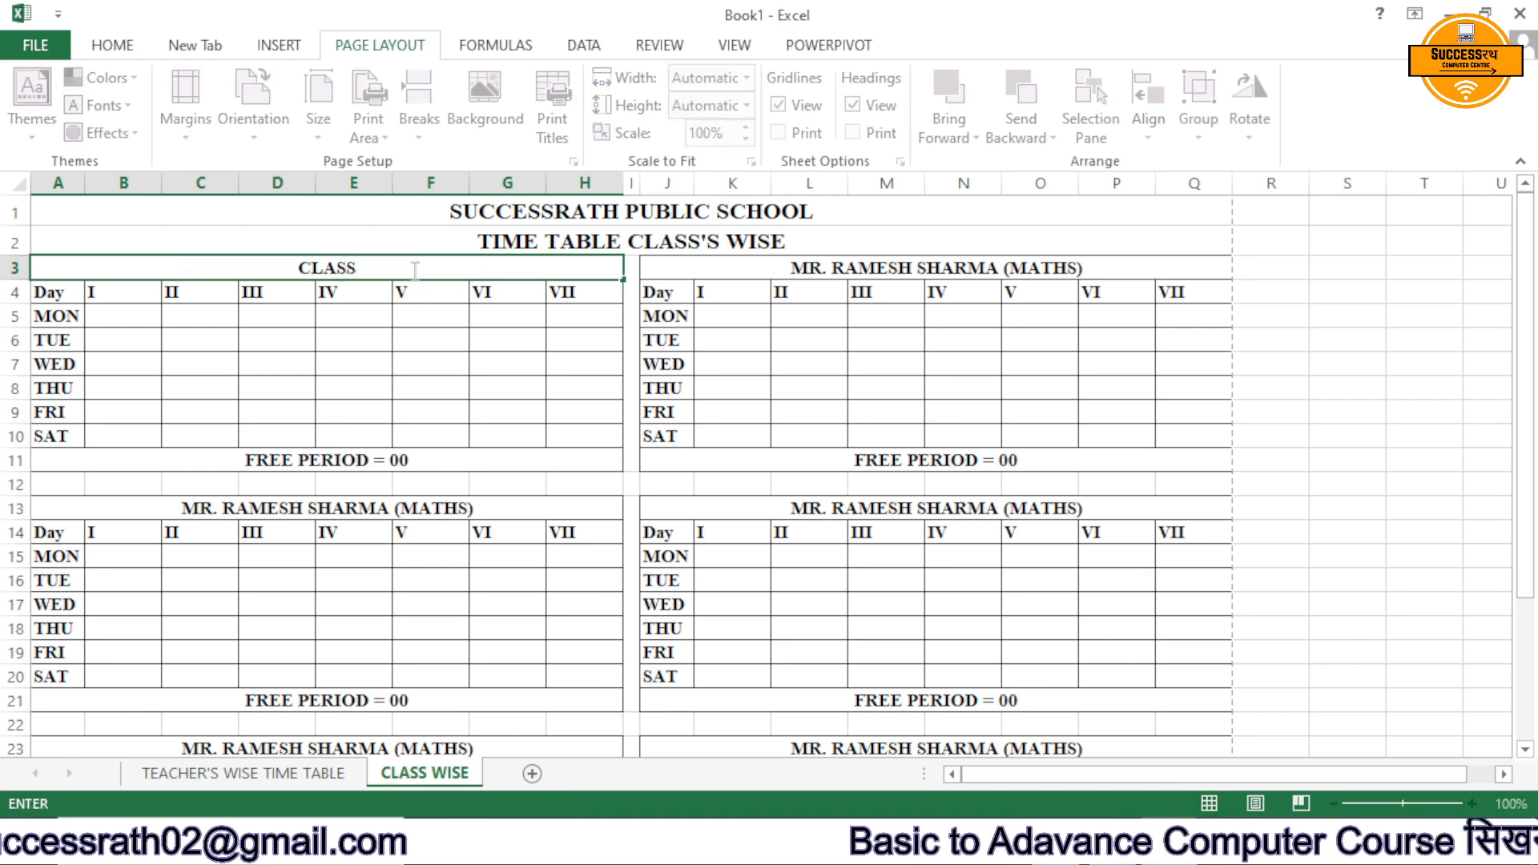
pyautogui.write(' IX')
pyautogui.press('Tab')
pyautogui.write('CLAS')
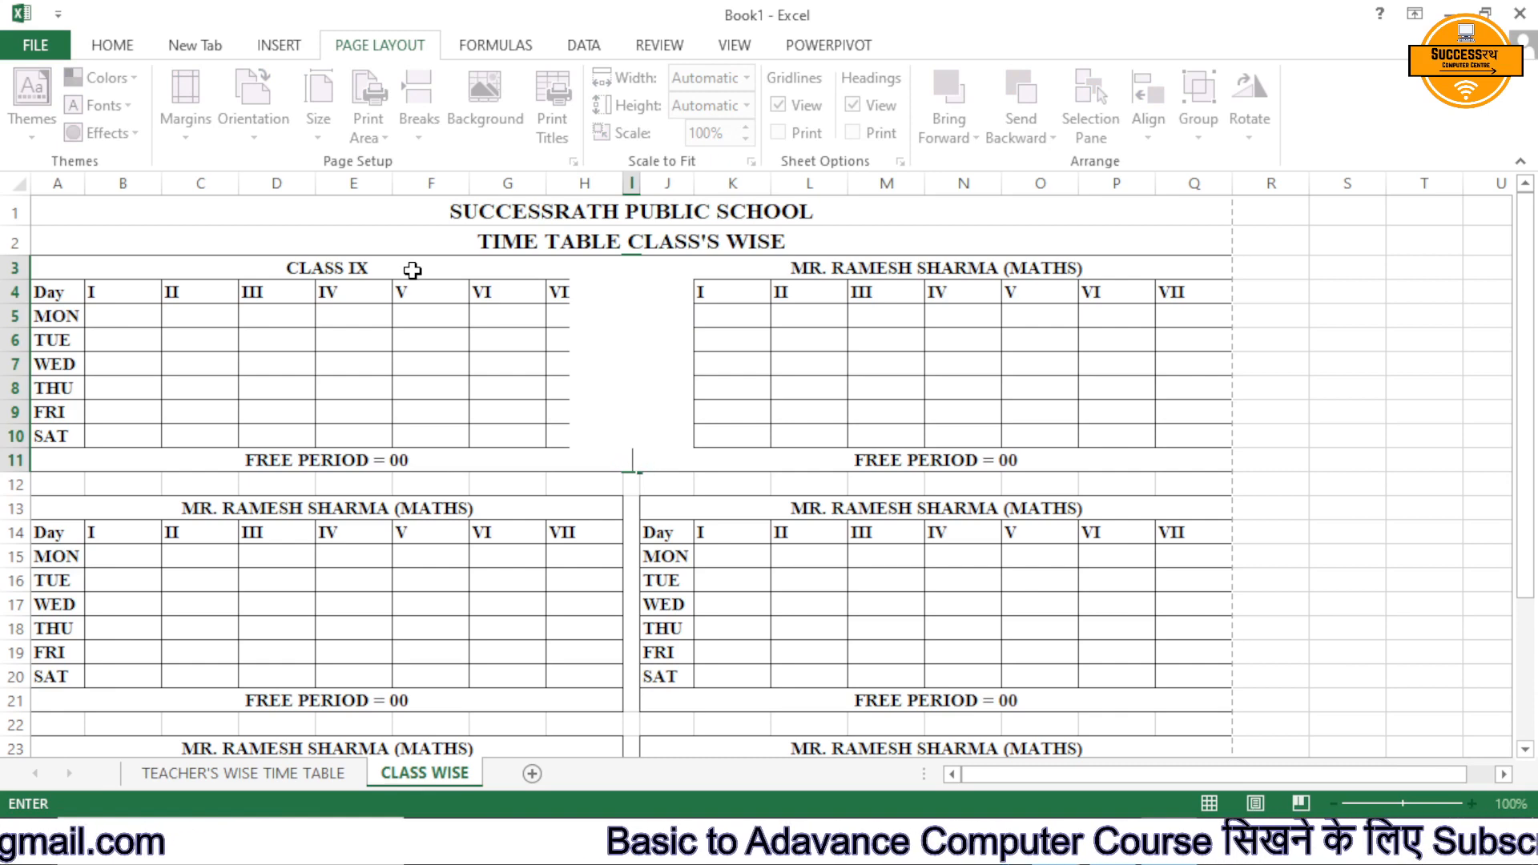
pyautogui.press('Return')
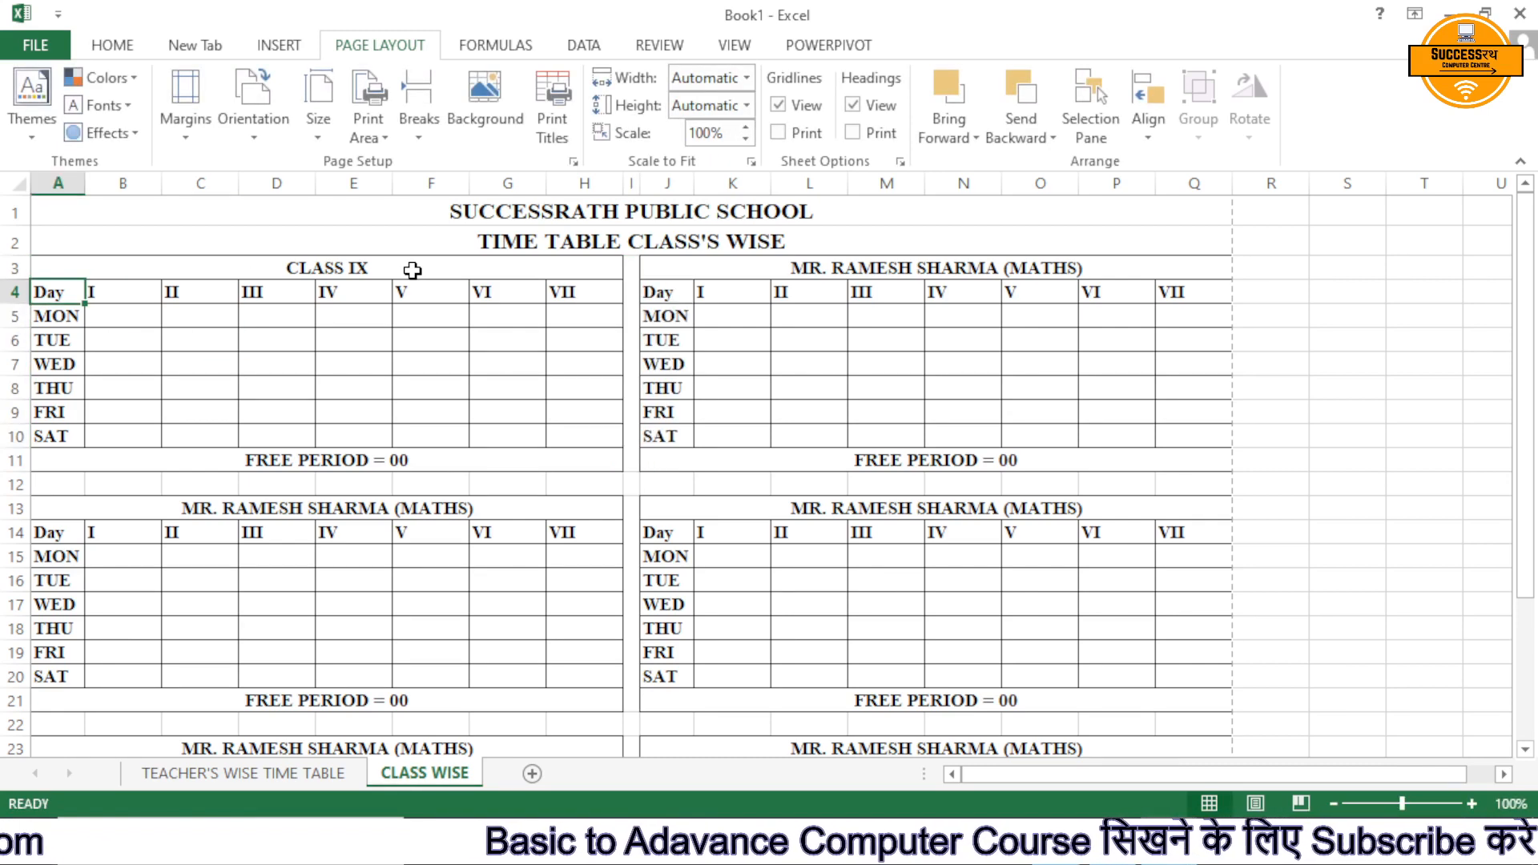
# Replace the teacher headings of the timetables starting at J3 and A13 with CLASS X and CLASS XI
pyautogui.click(785, 269)
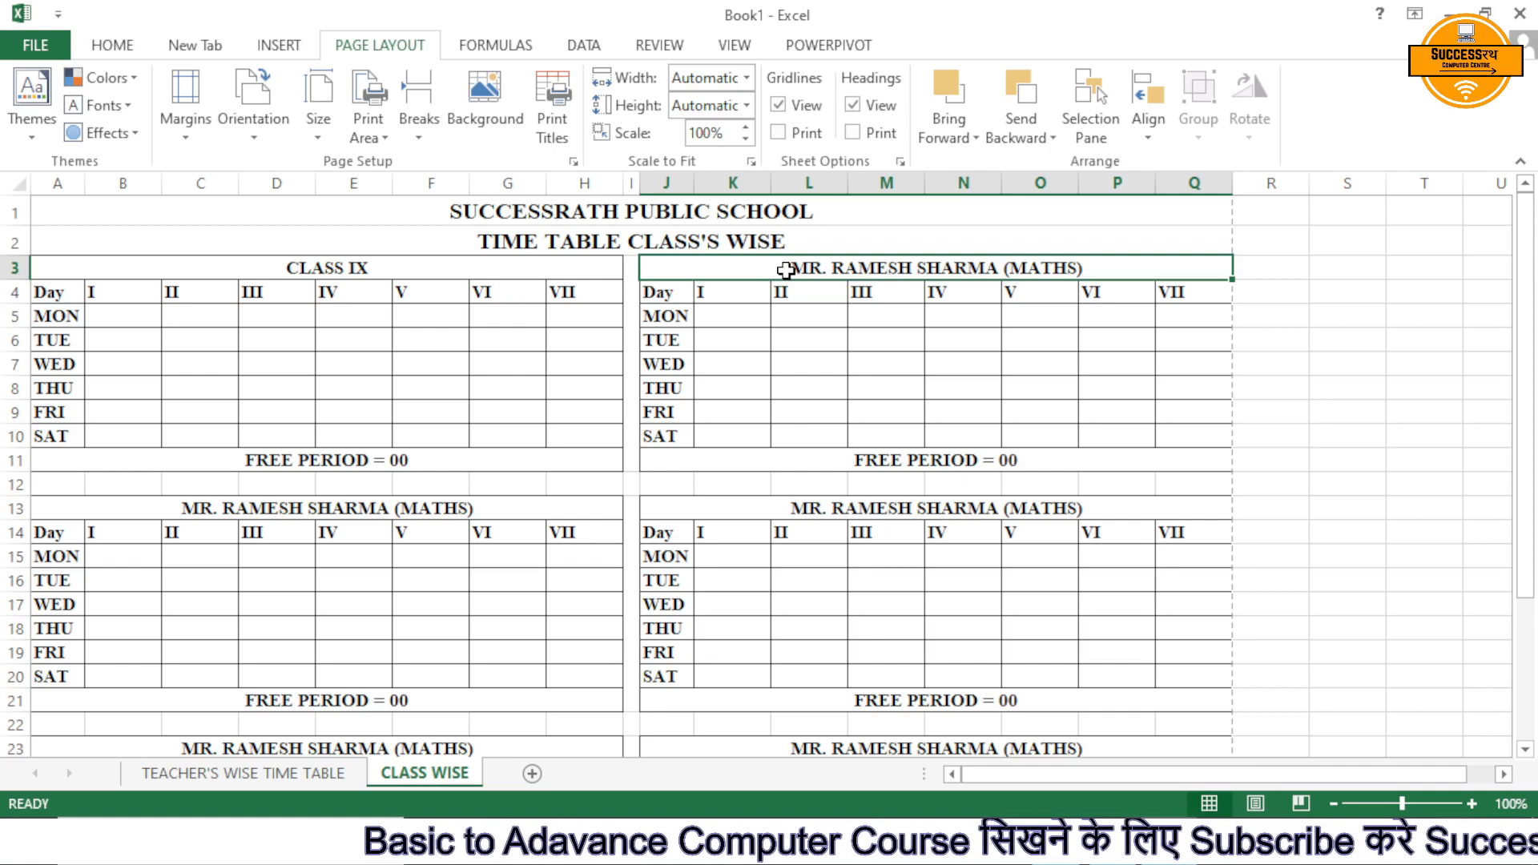
pyautogui.write('CLASS X')
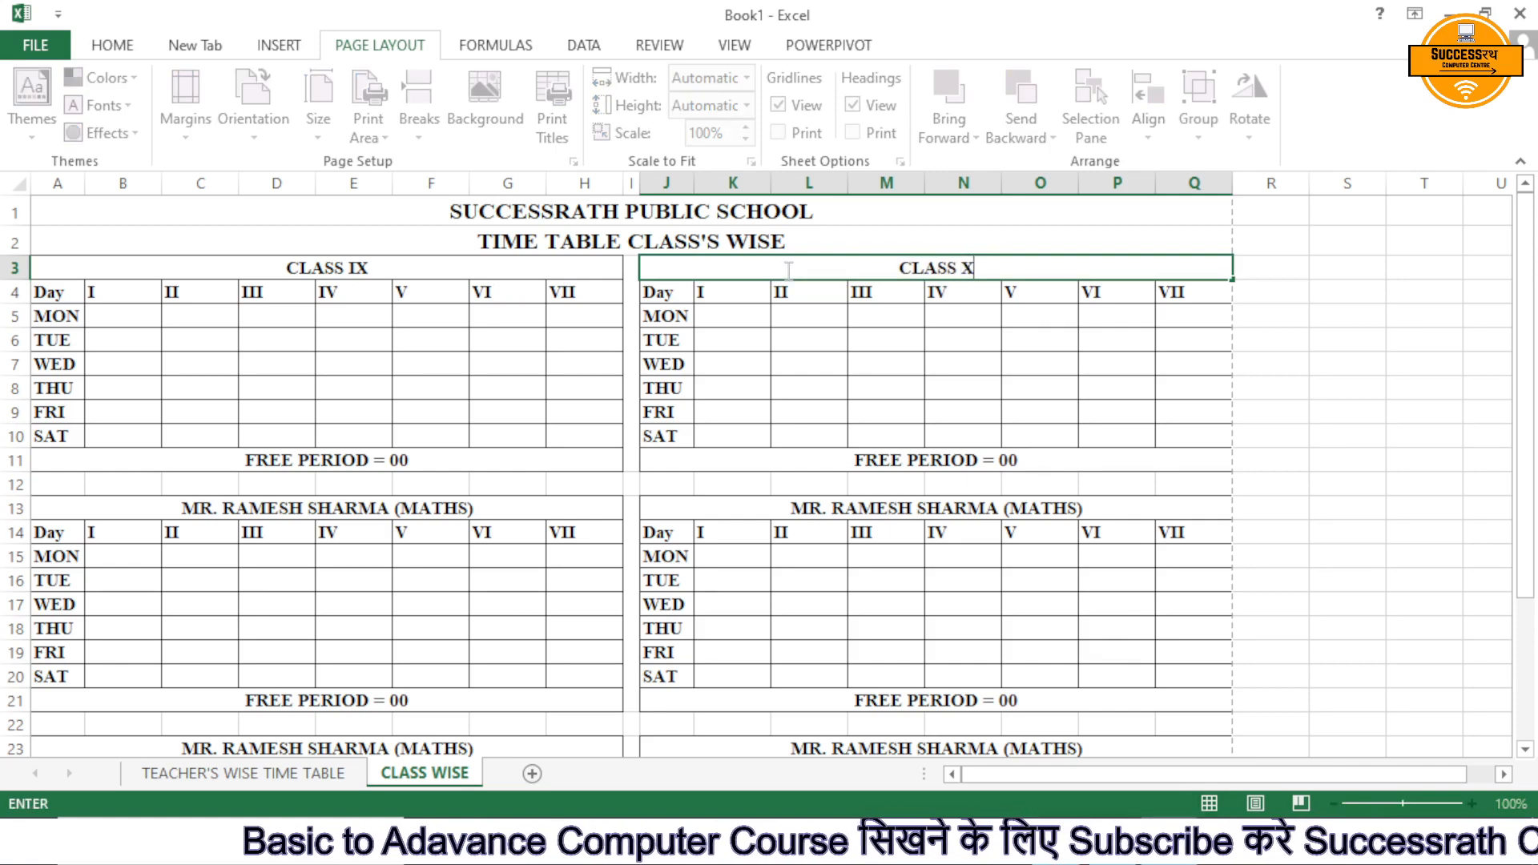
pyautogui.click(576, 504)
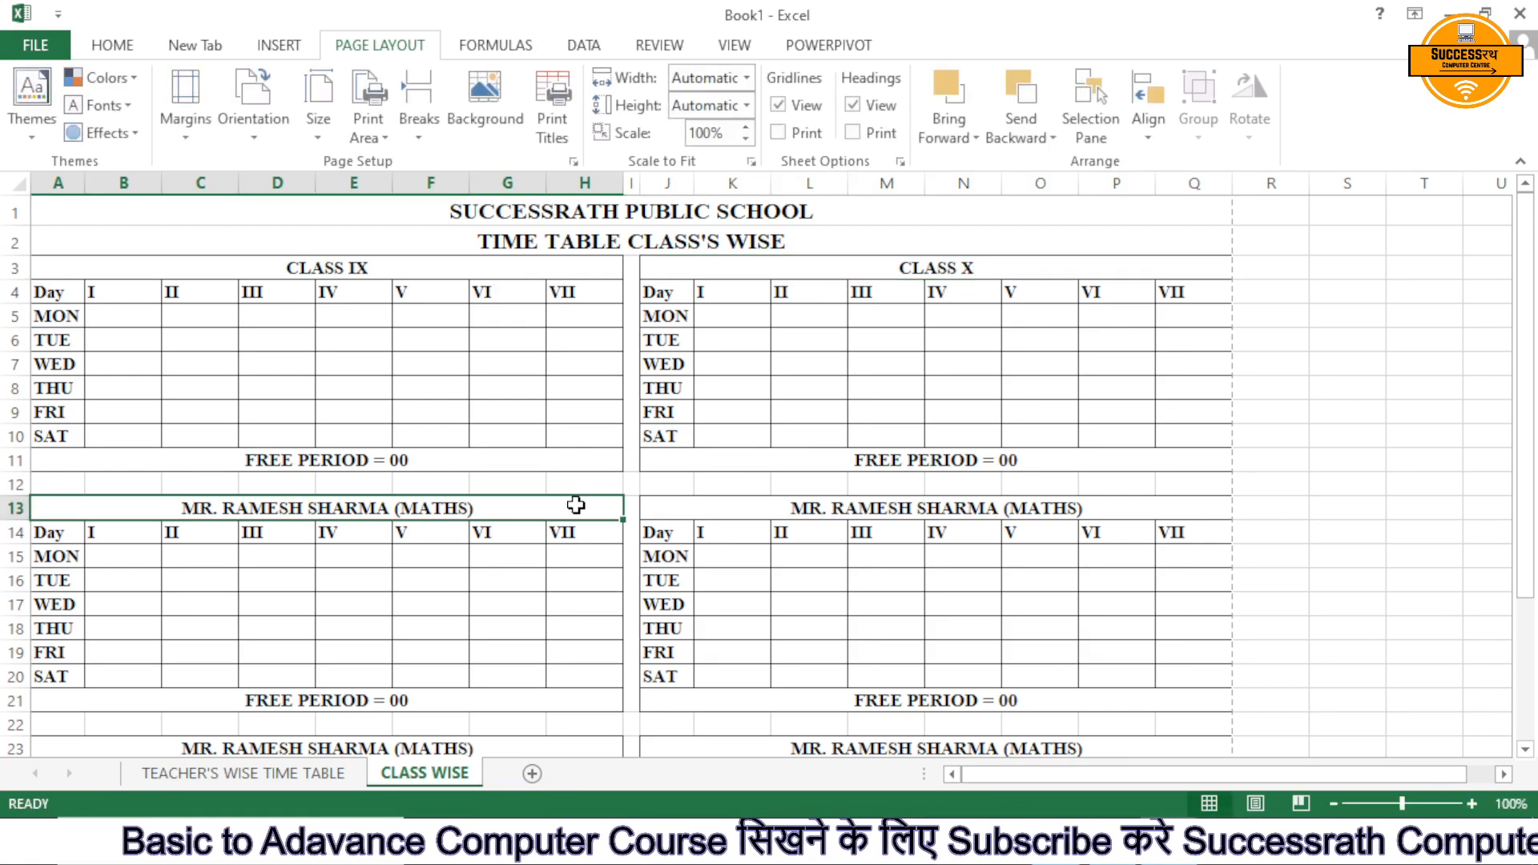
pyautogui.press('BackSpace')
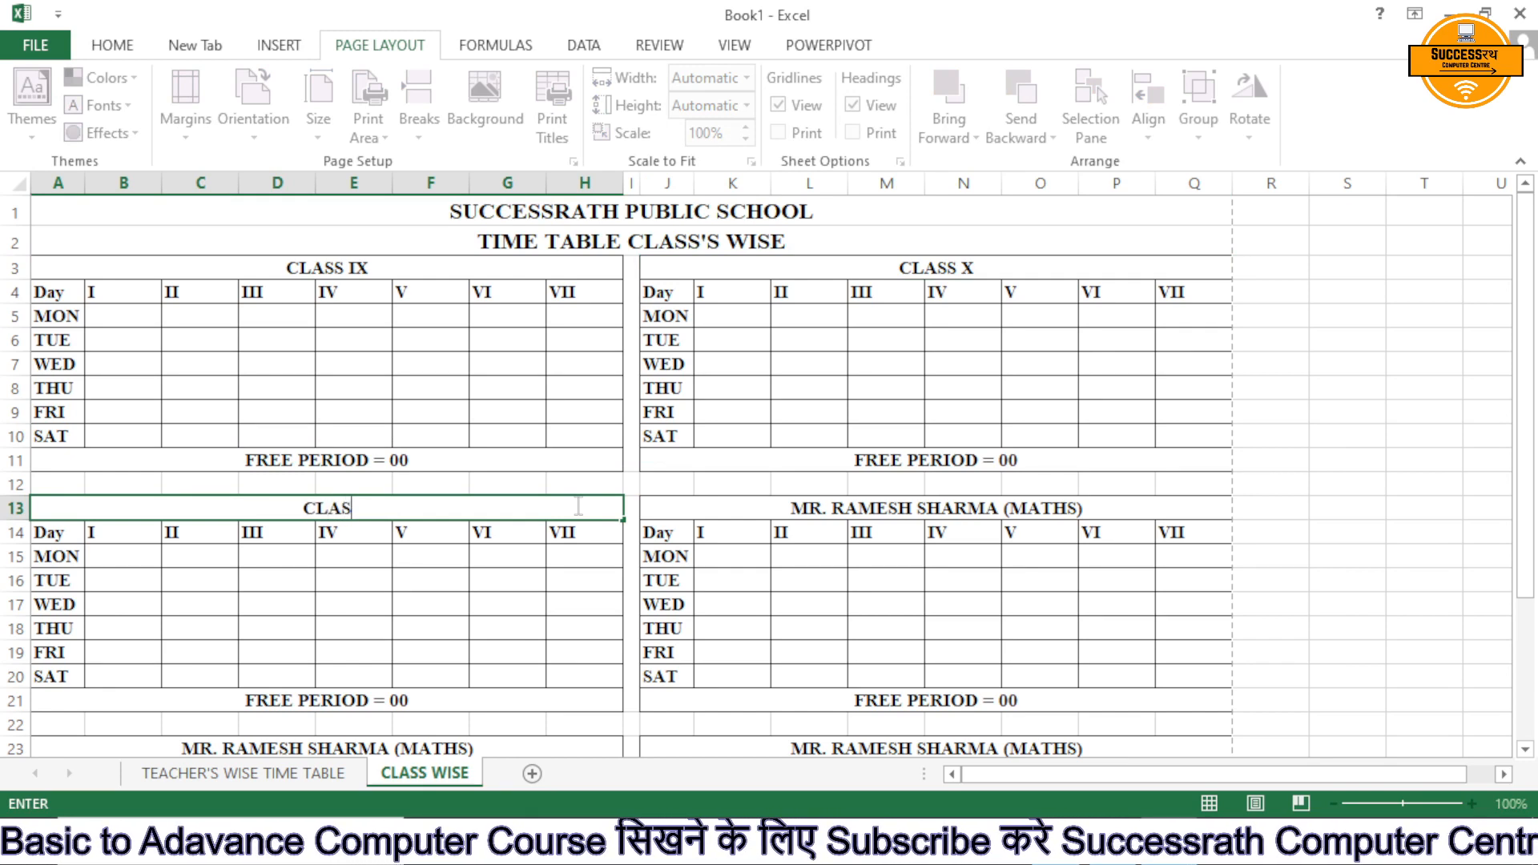
pyautogui.write('CLASS XI')
pyautogui.press('Right')
pyautogui.press('Right')
pyautogui.press('Right')
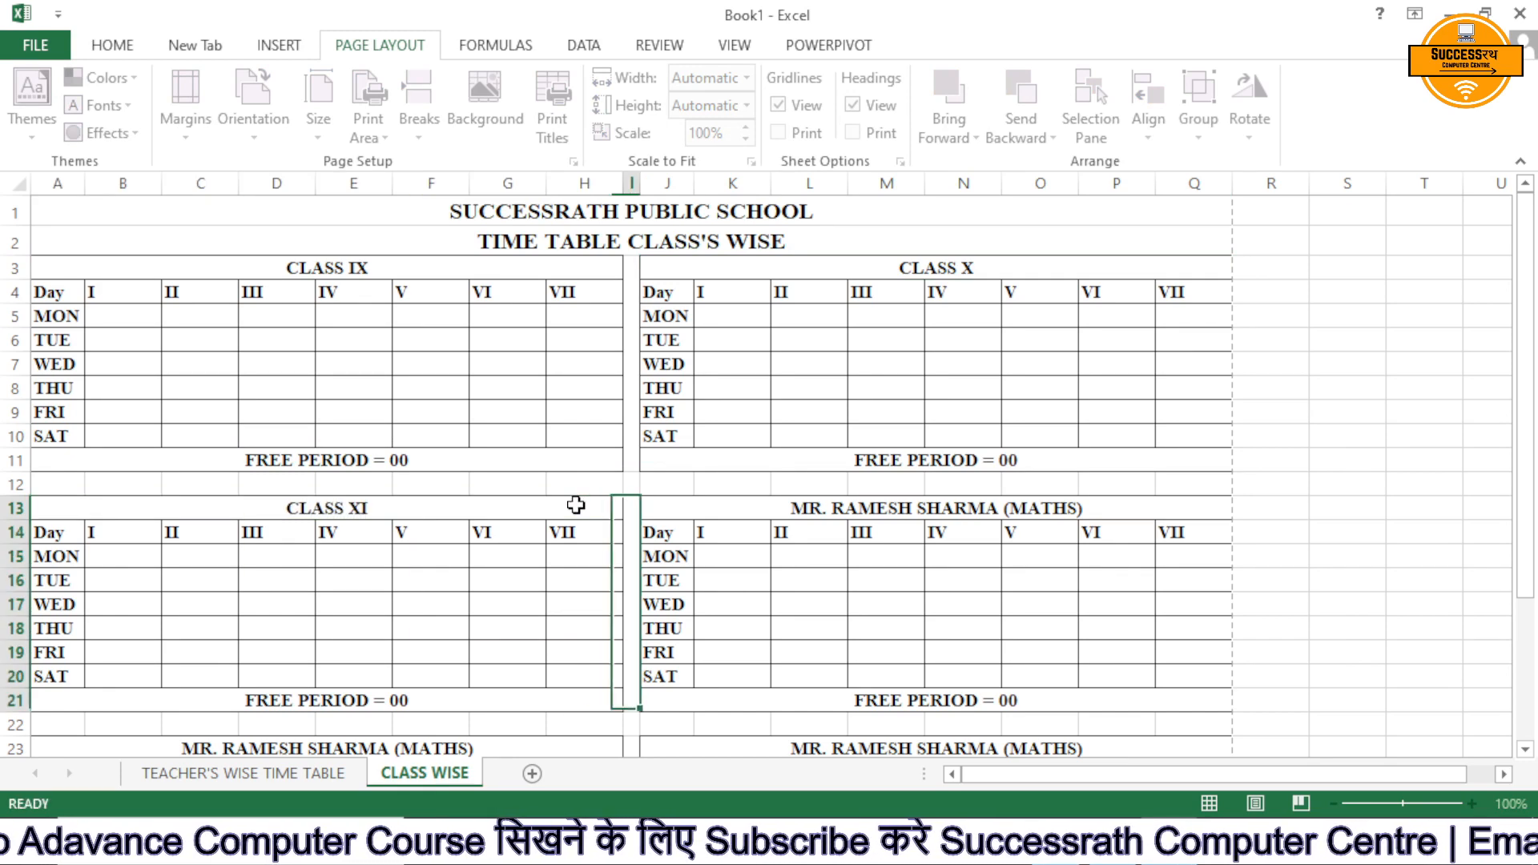
# Replace the teacher heading of the timetable starting at J13 with CLASS XII
pyautogui.press('Left')
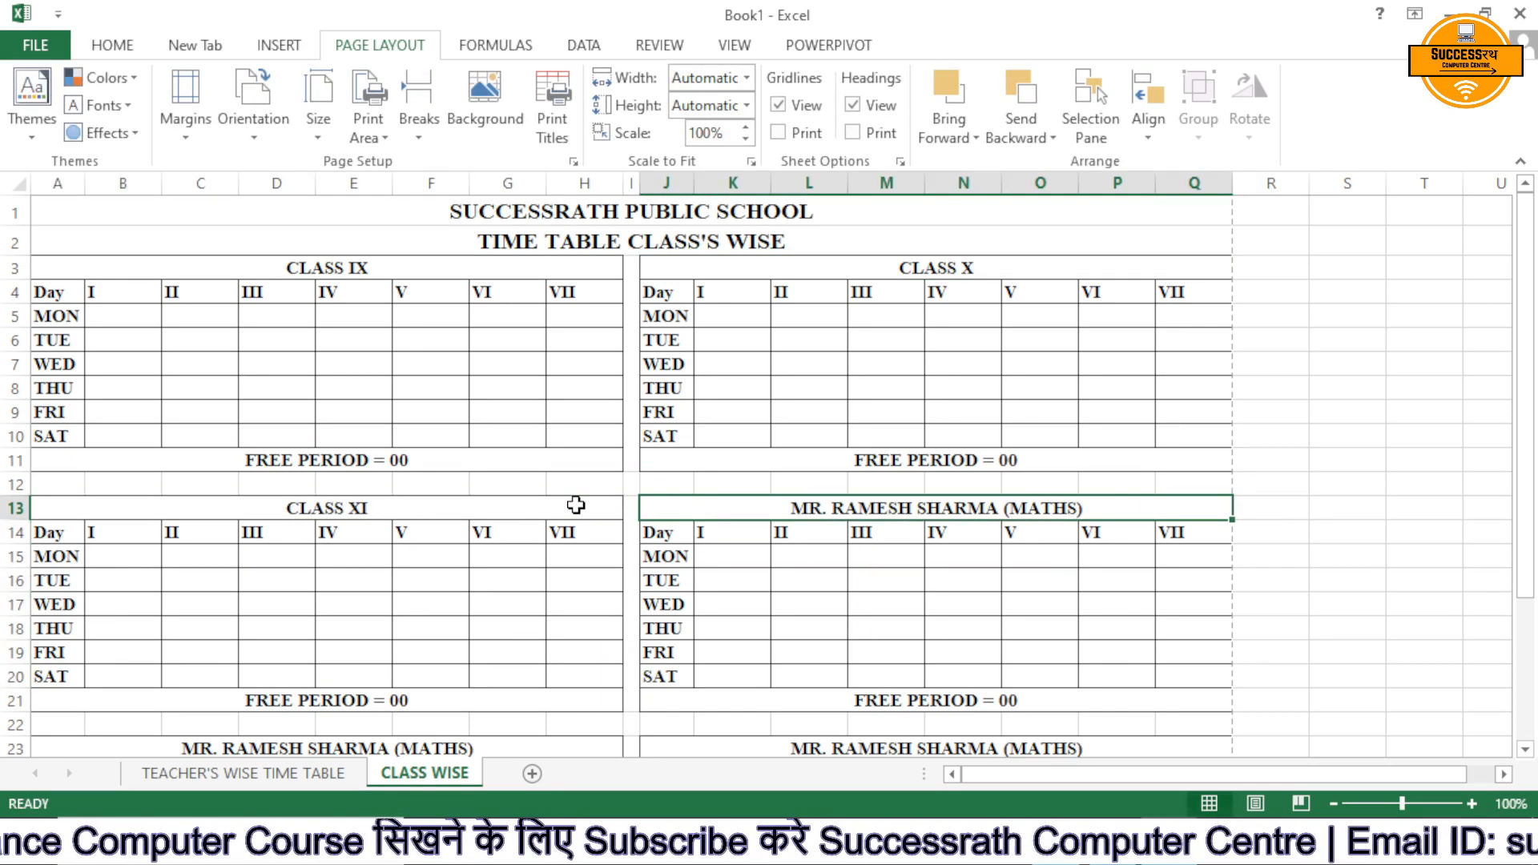
pyautogui.write('CLASS XIII')
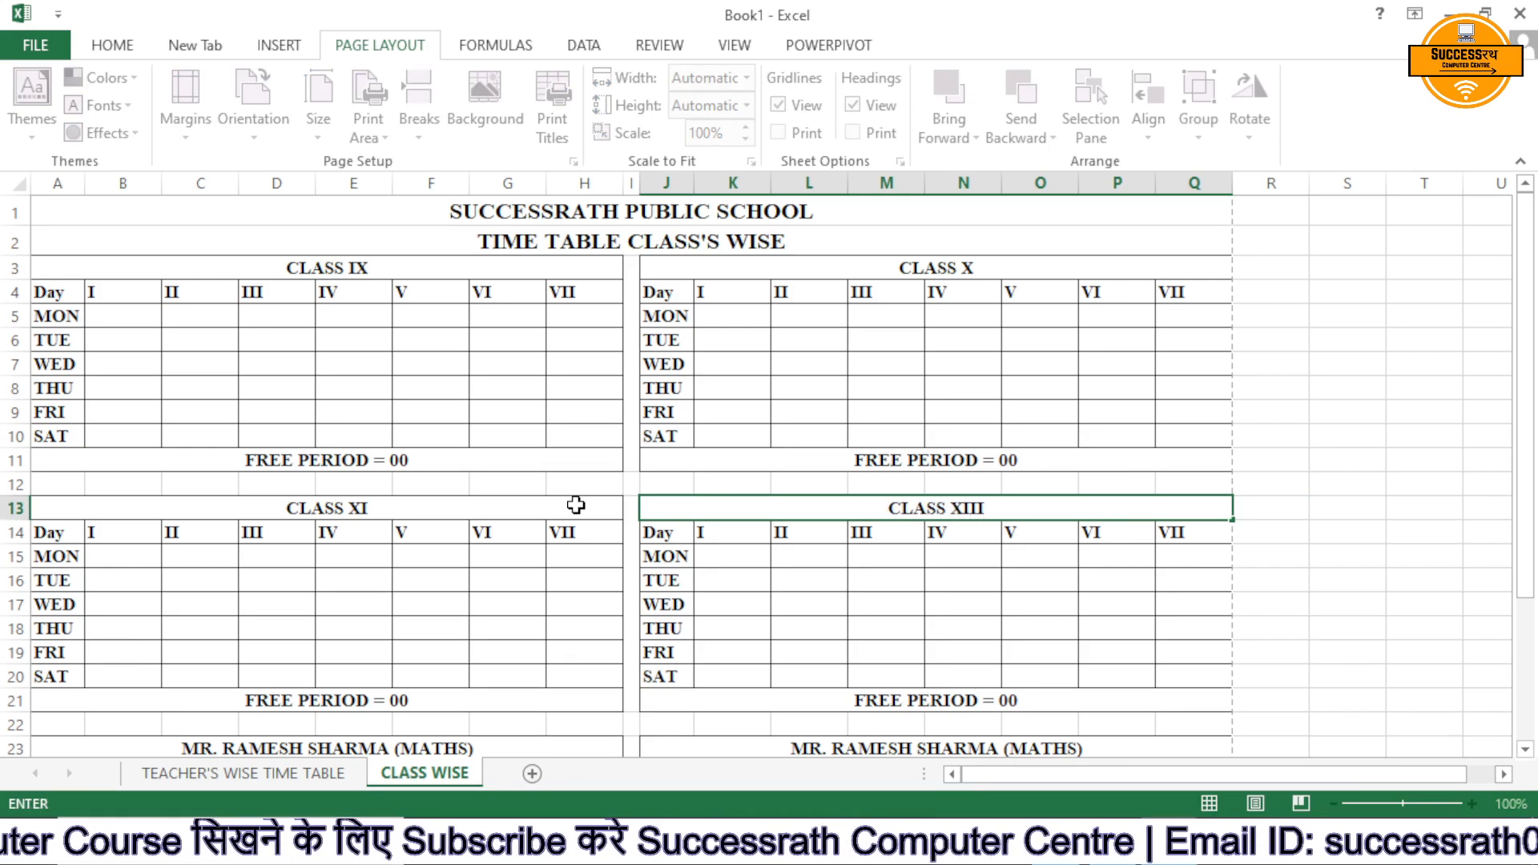
pyautogui.press('BackSpace')
pyautogui.press('Return')
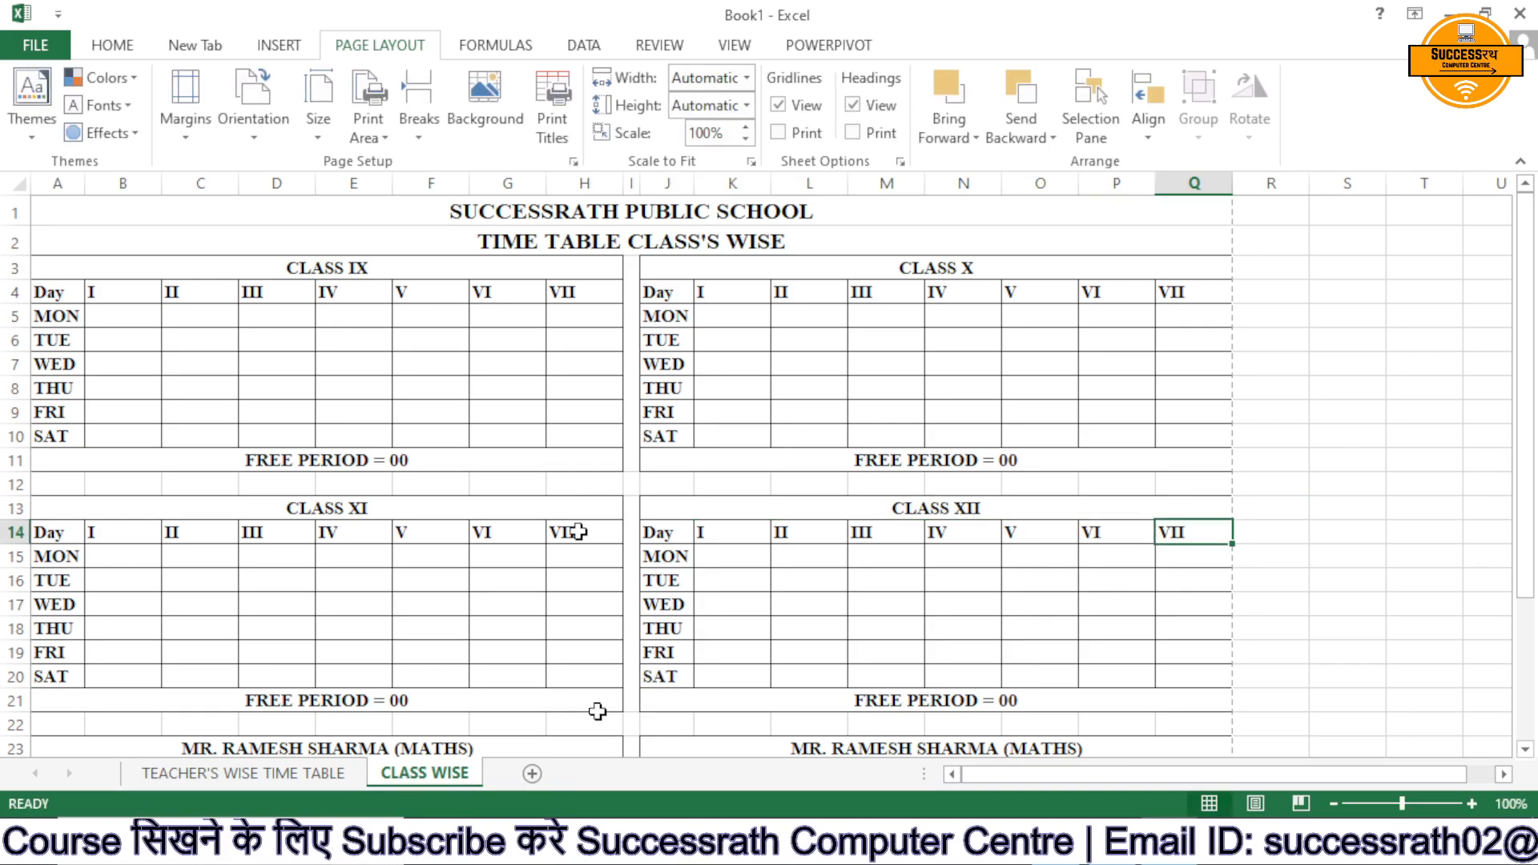
# Replace the teacher heading of the timetable starting at A23 with CLASS VIII
pyautogui.scroll(-2, 662, 646)
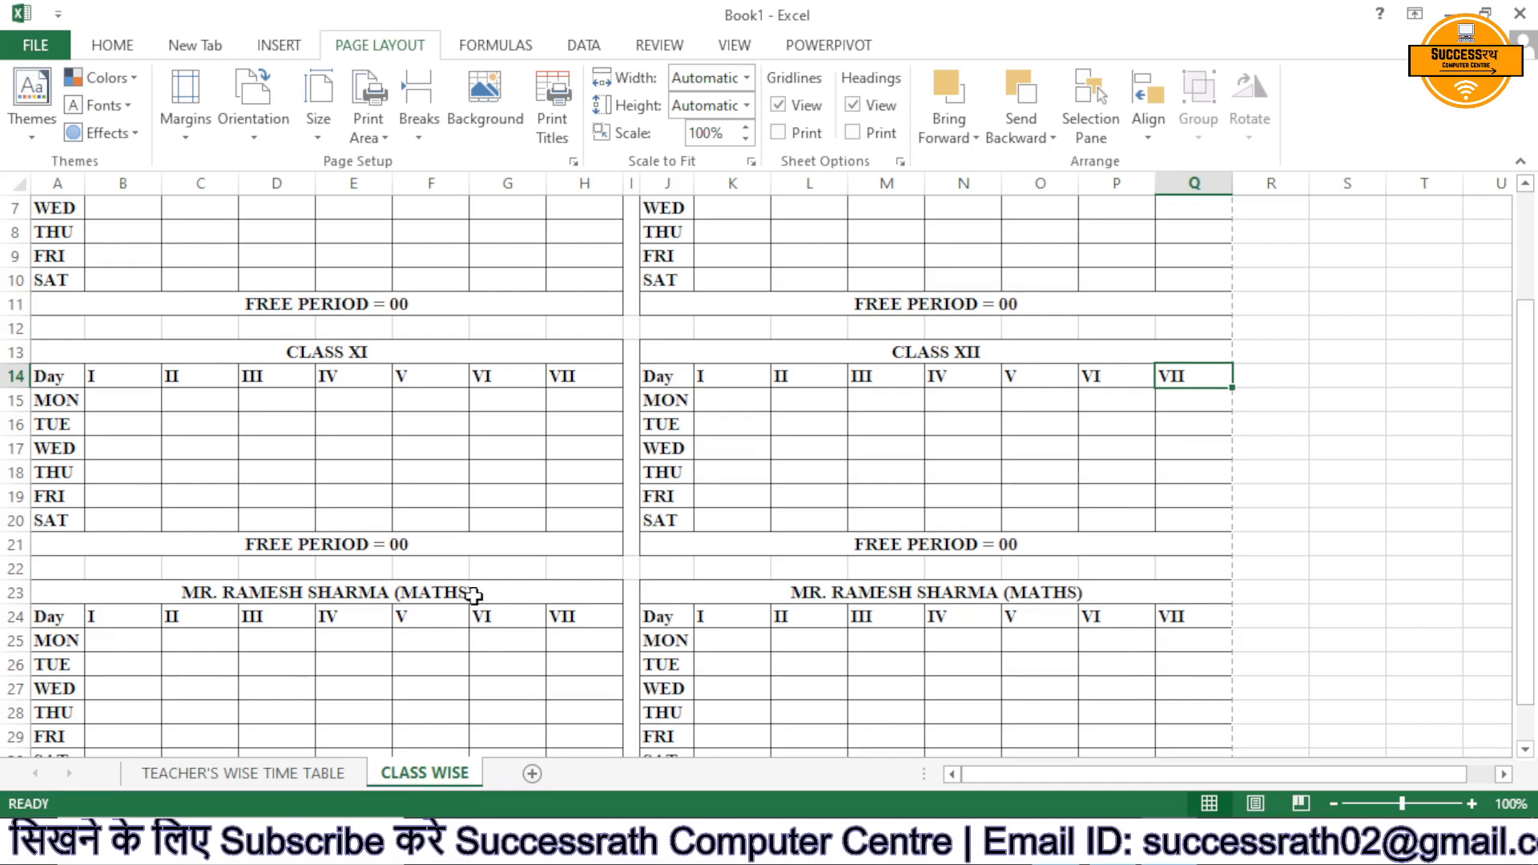
pyautogui.click(473, 594)
pyautogui.scroll(2, 473, 594)
pyautogui.scroll(-1, 475, 596)
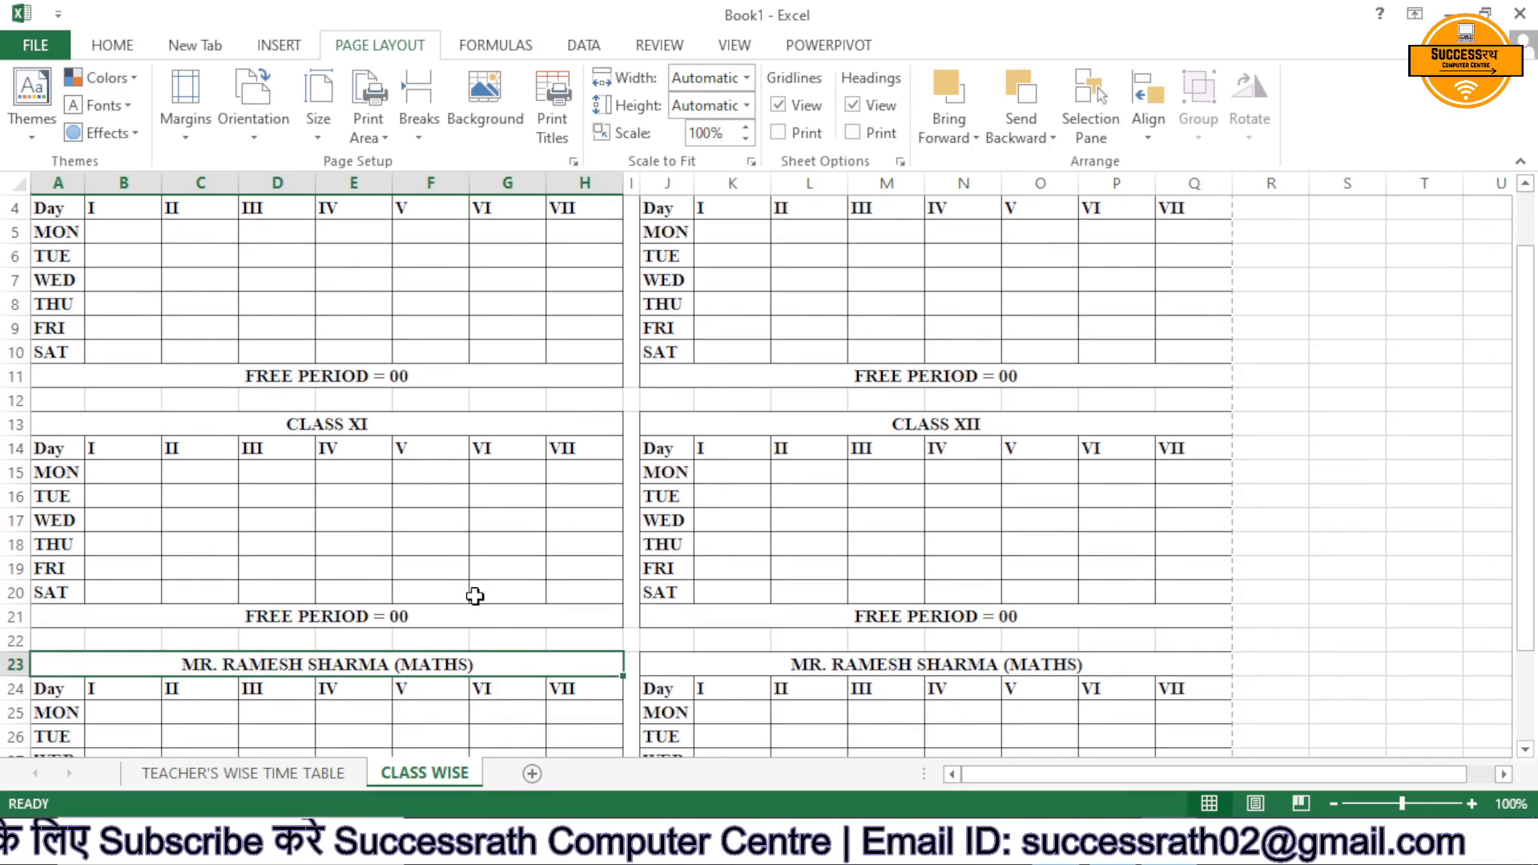
pyautogui.write('CLA')
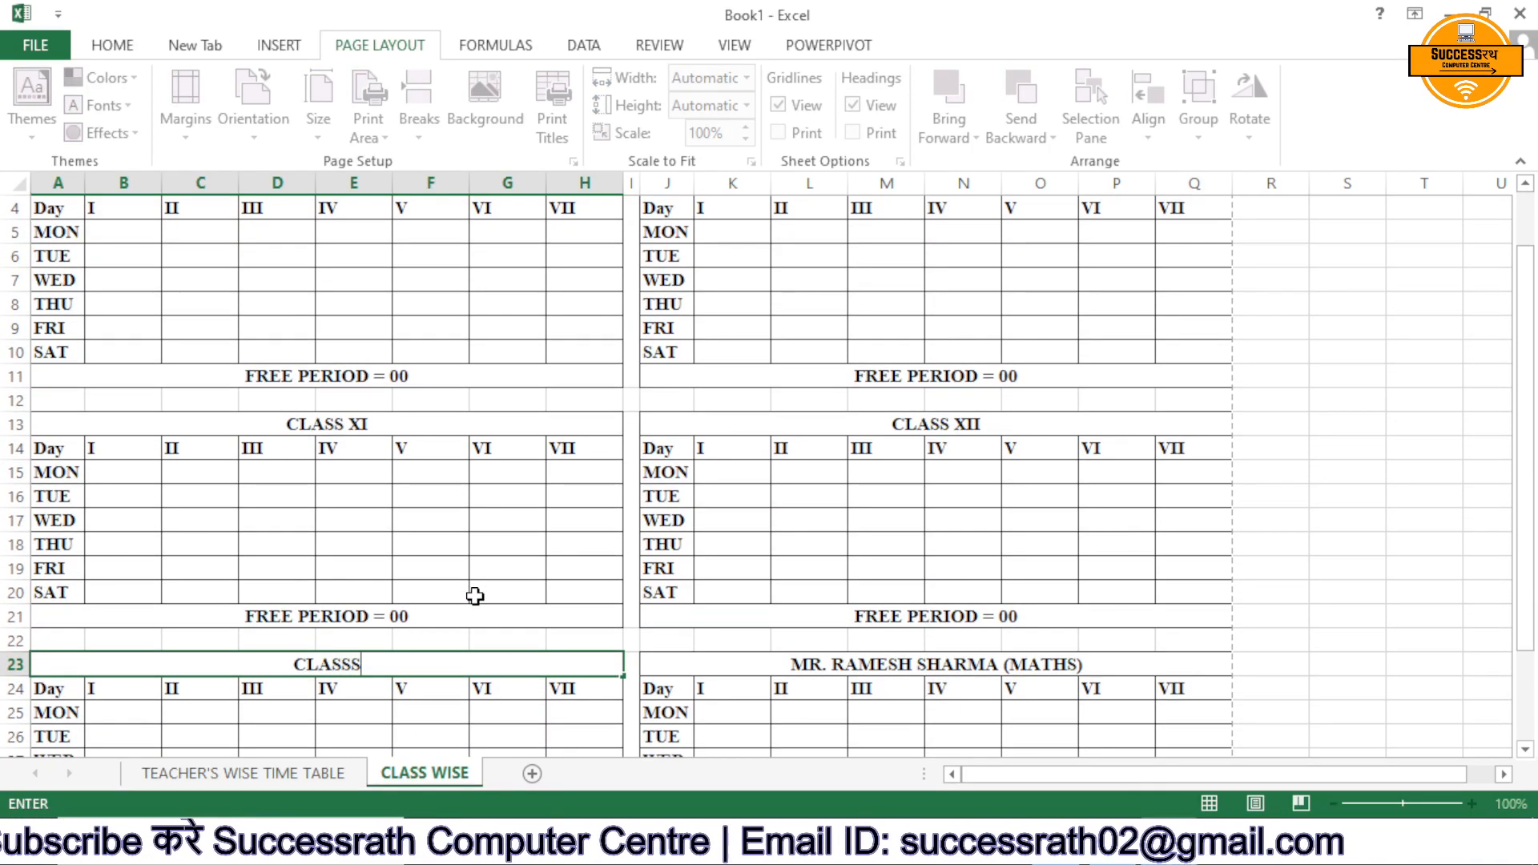
pyautogui.write('SS VIII')
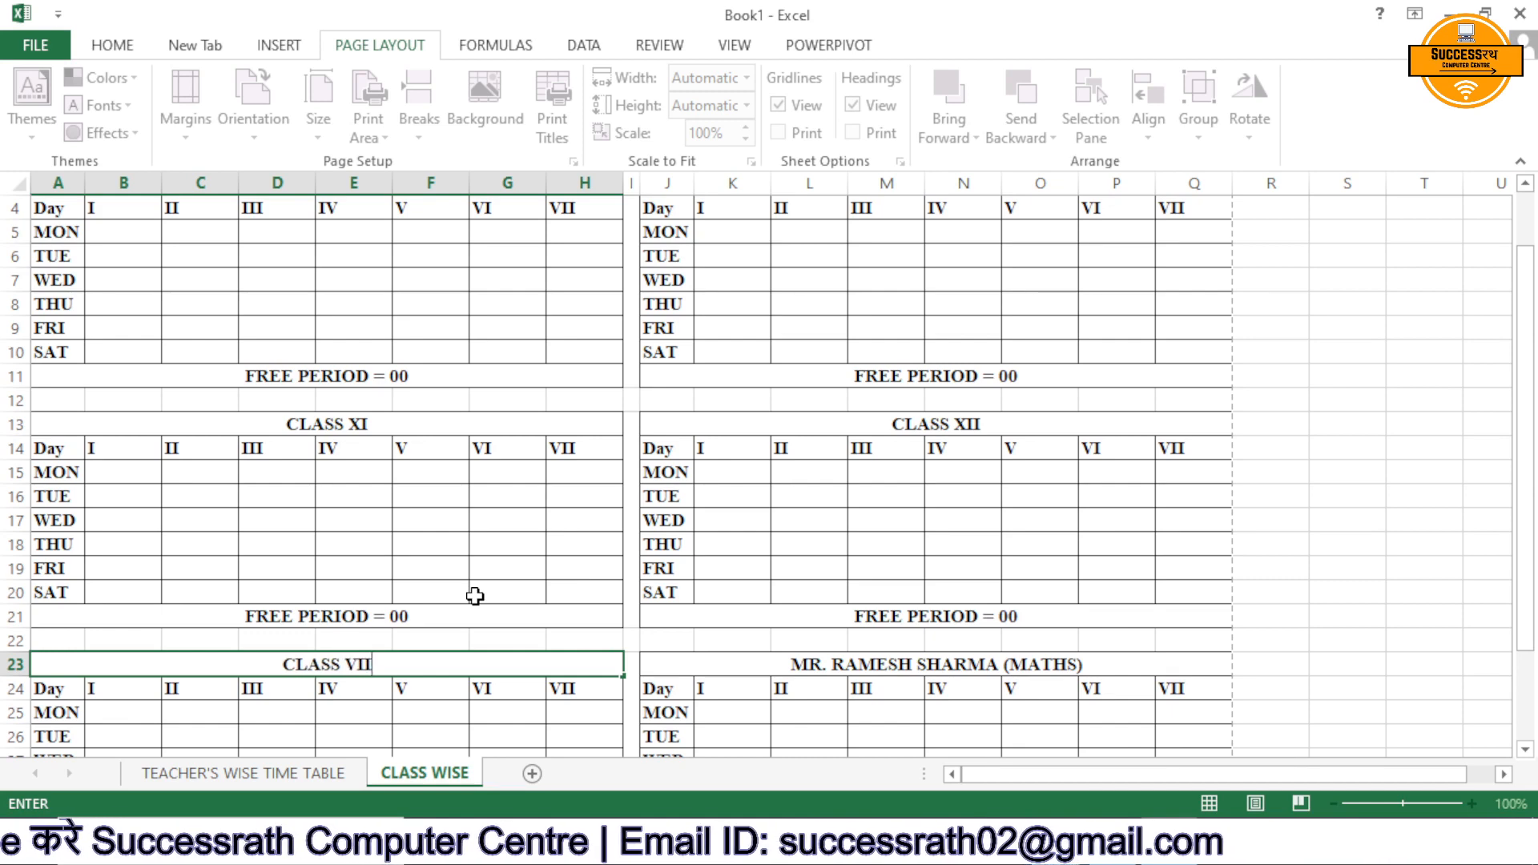
pyautogui.hotkey('ctrl', 'Return')
# Replace the teacher heading of the timetable starting at J23 with CLASS VII
pyautogui.press('Right')
pyautogui.press('Right')
pyautogui.press('BackSpace')
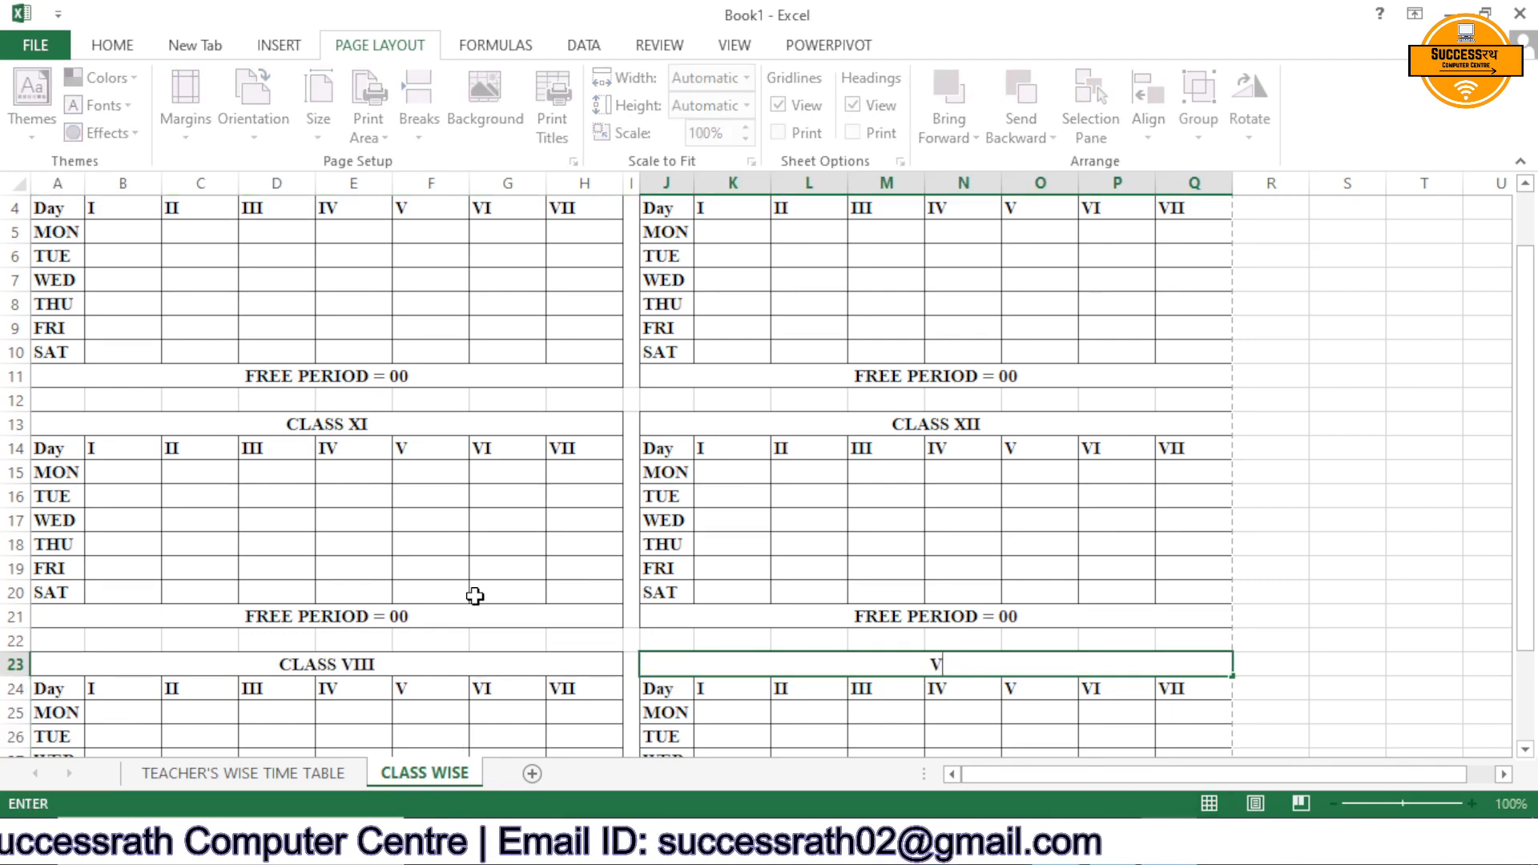
pyautogui.write('CLASS')
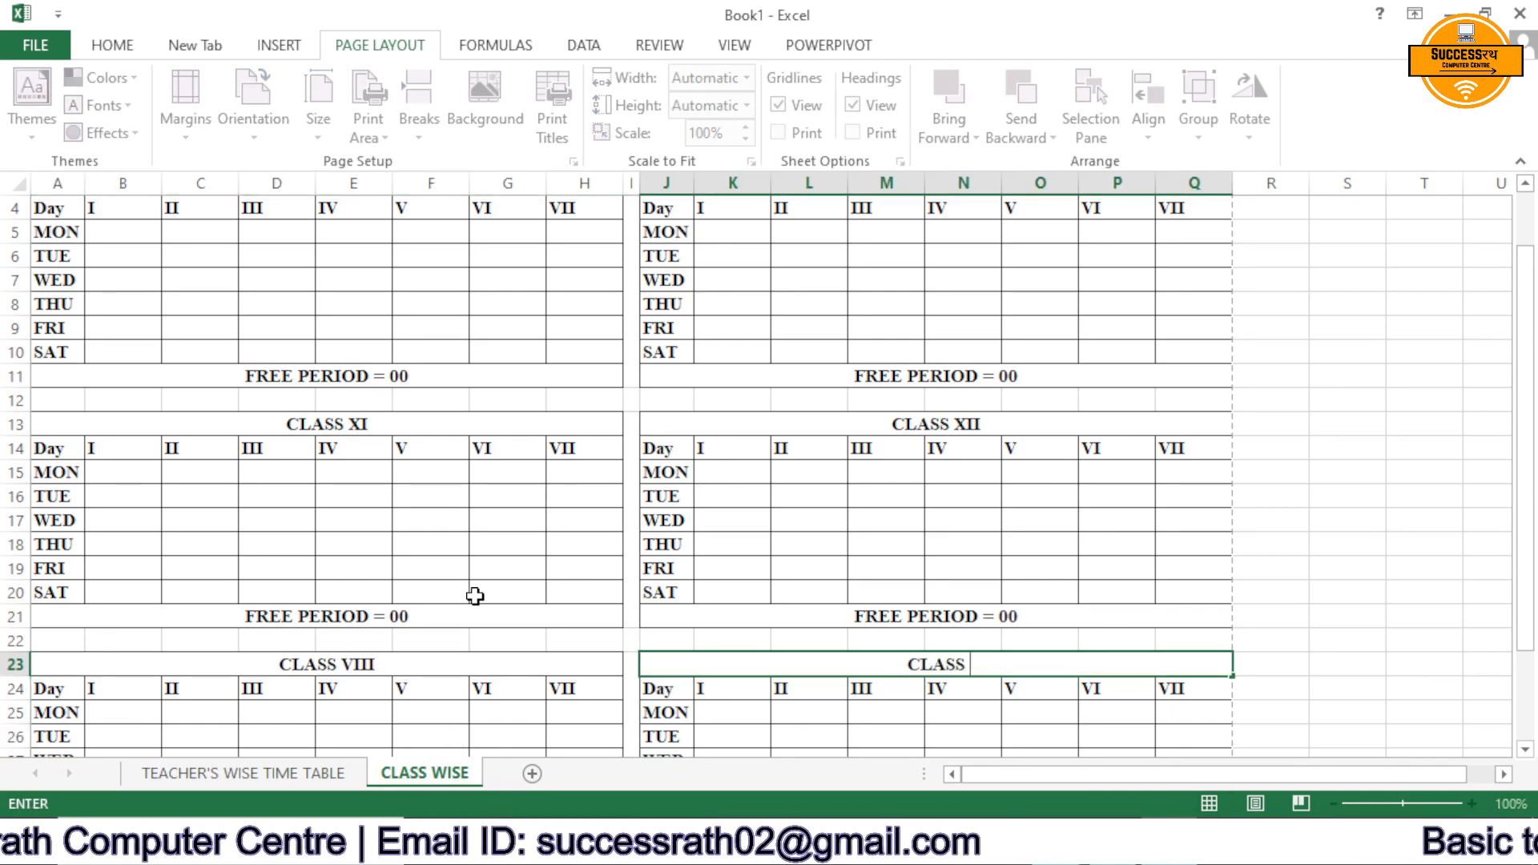
pyautogui.write(' VII')
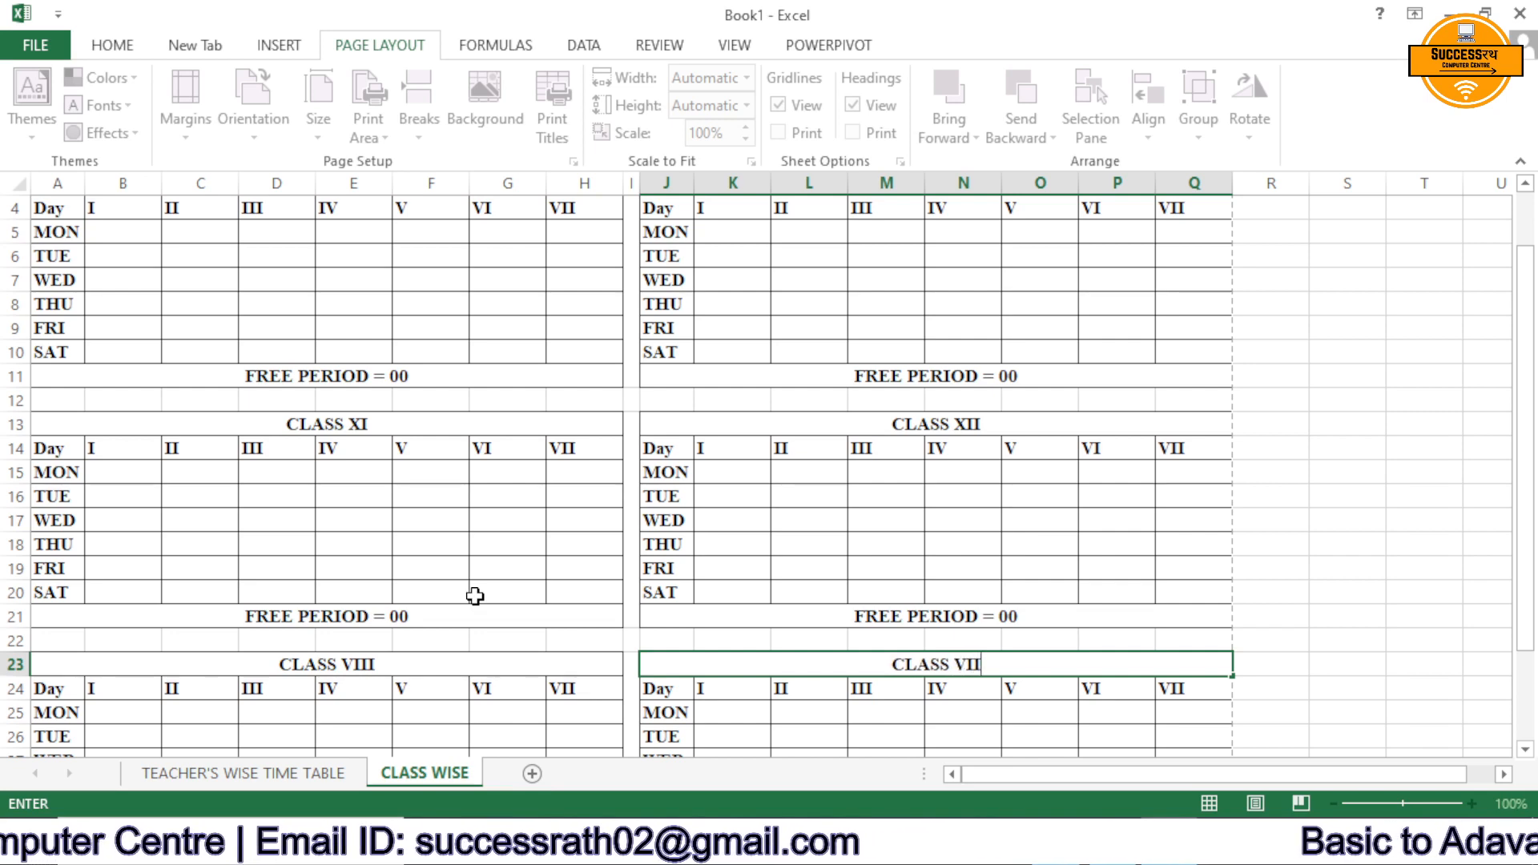
pyautogui.press('Return')
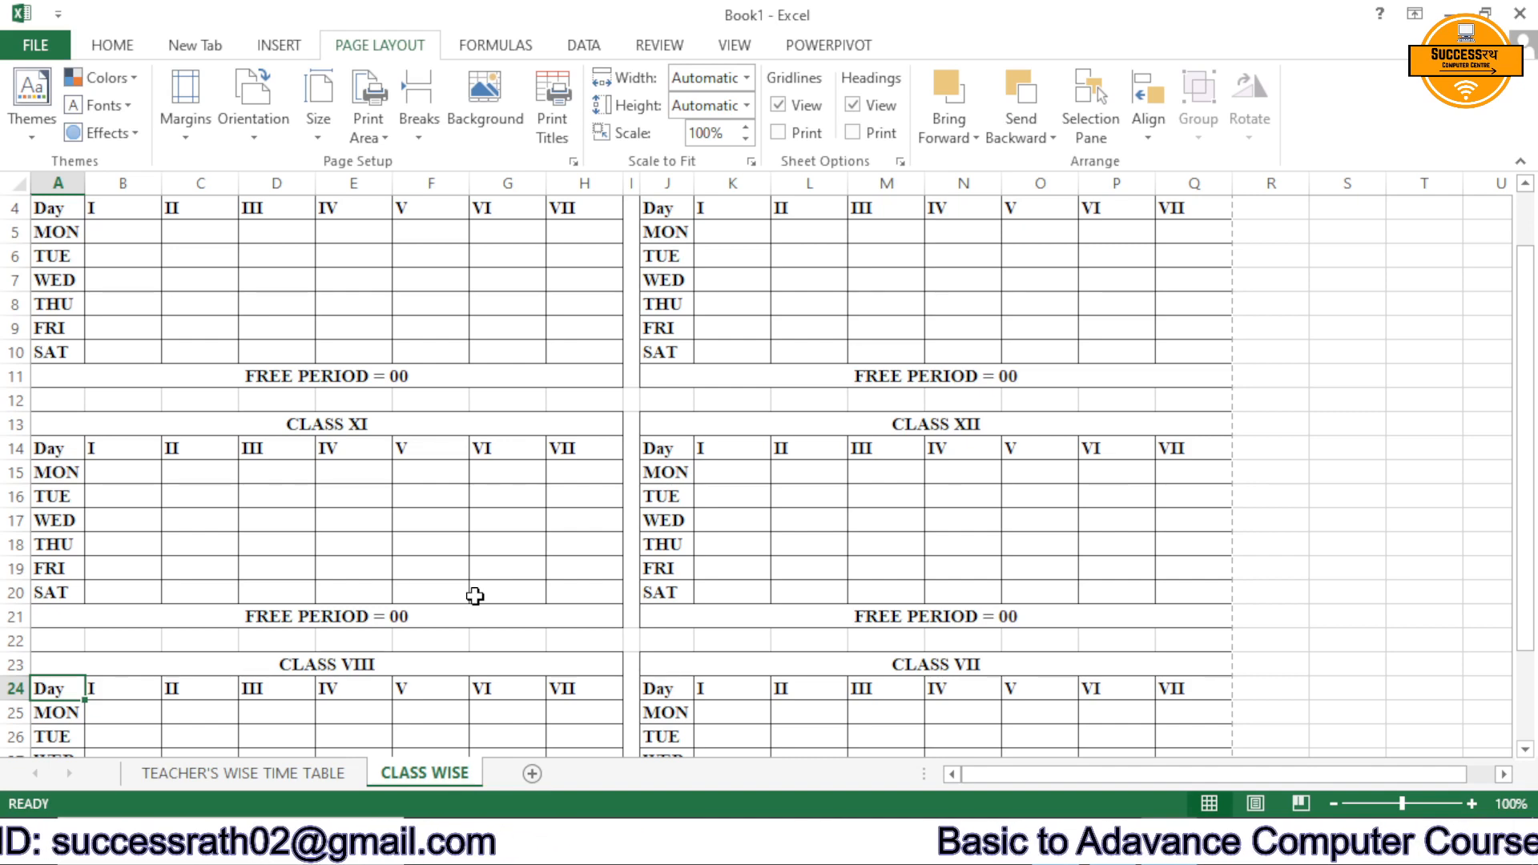
# Enter MATHS as period I for Monday to Saturday in the CLASS IX timetable, cells B5:B10
pyautogui.scroll(1, 570, 625)
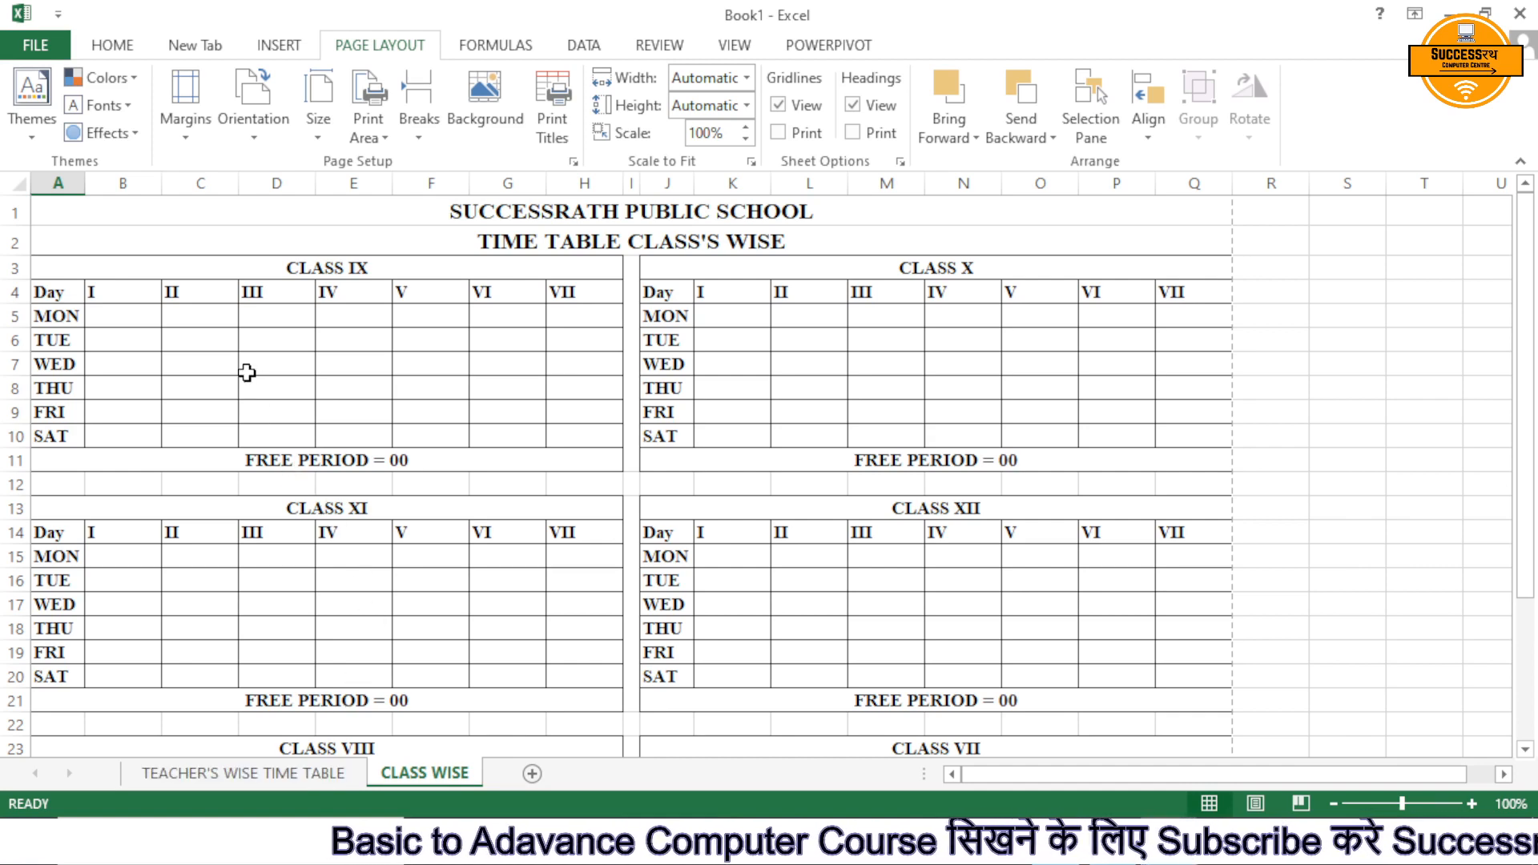
pyautogui.click(130, 318)
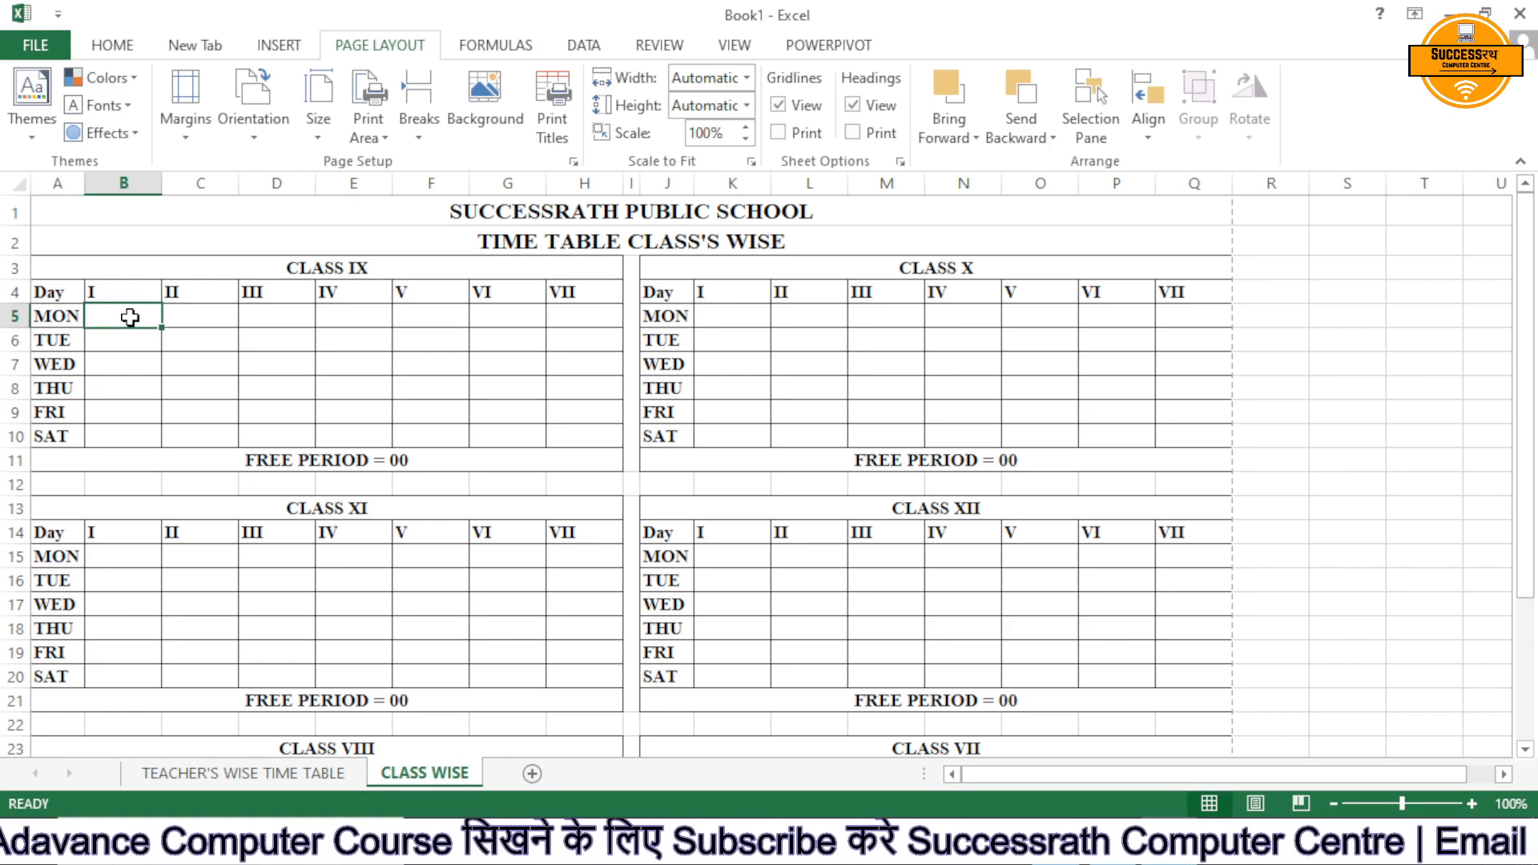
pyautogui.write('M')
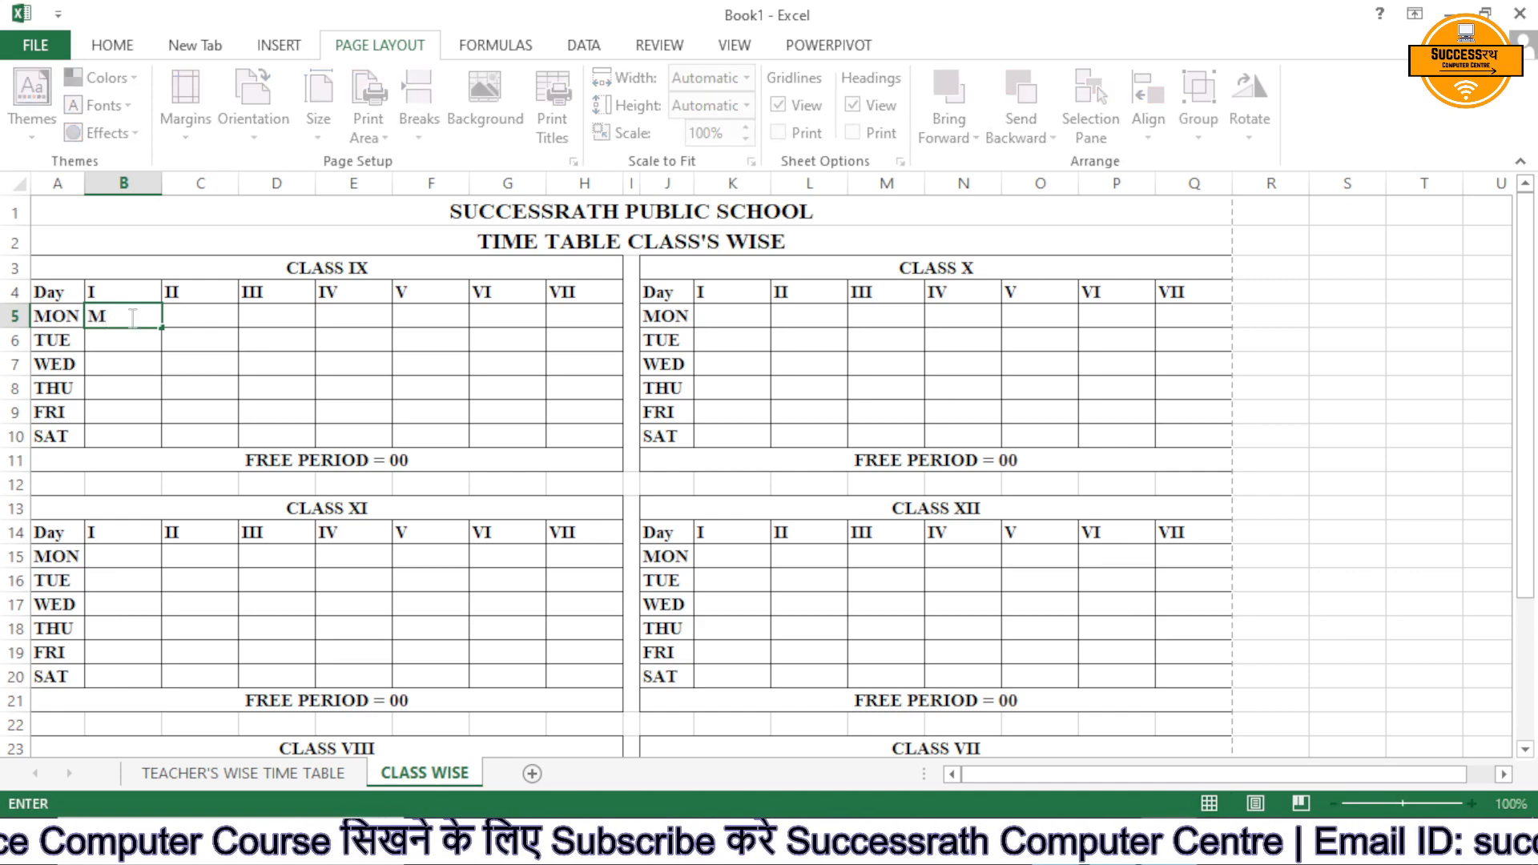
pyautogui.write('ATHS')
pyautogui.press('Return')
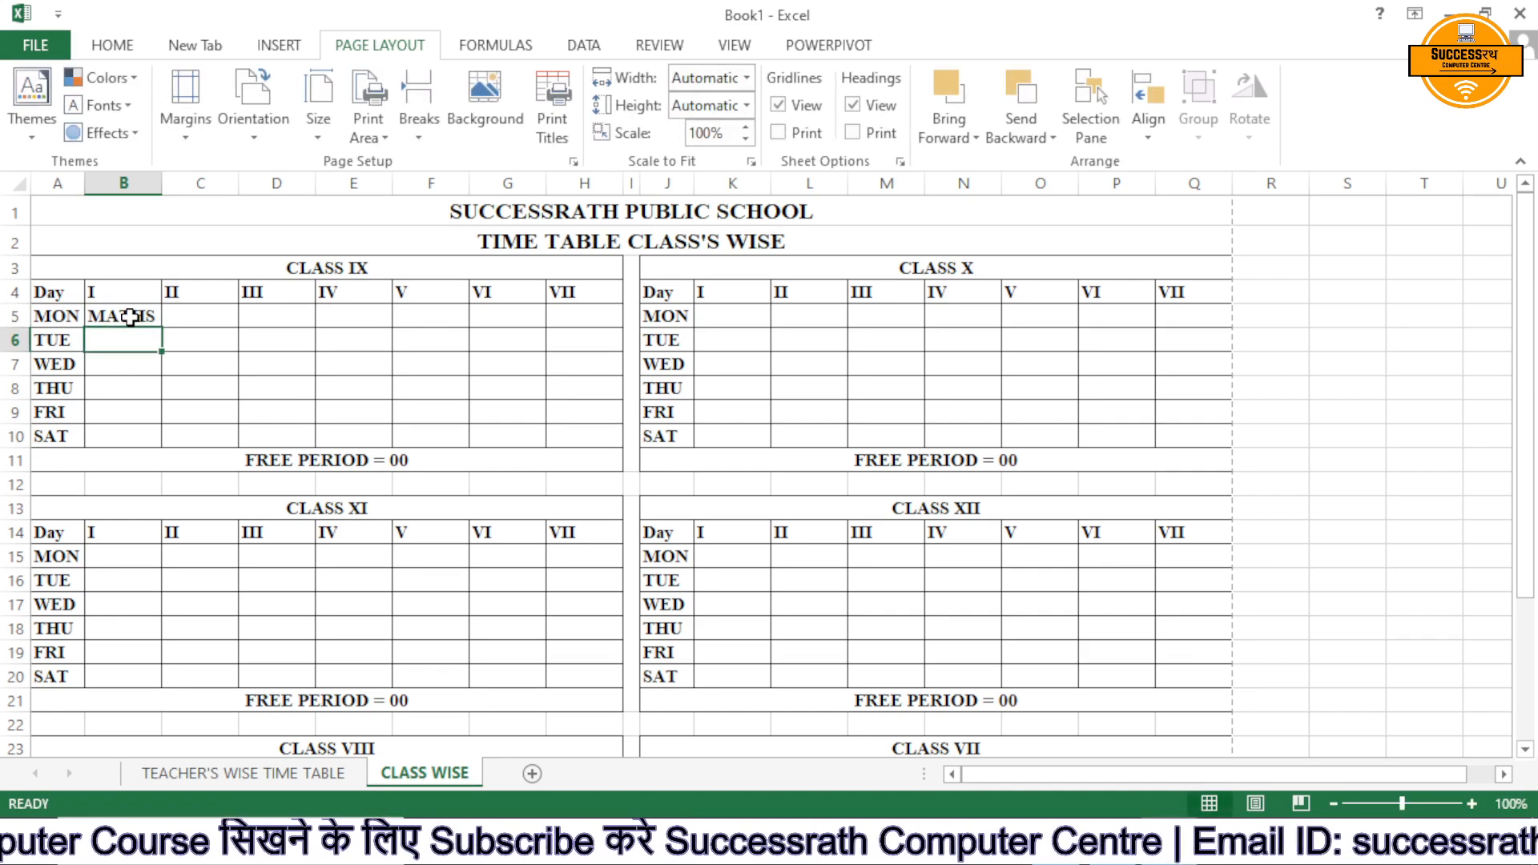
pyautogui.write('MATHS MATHS MATHS MATHS MATHS')
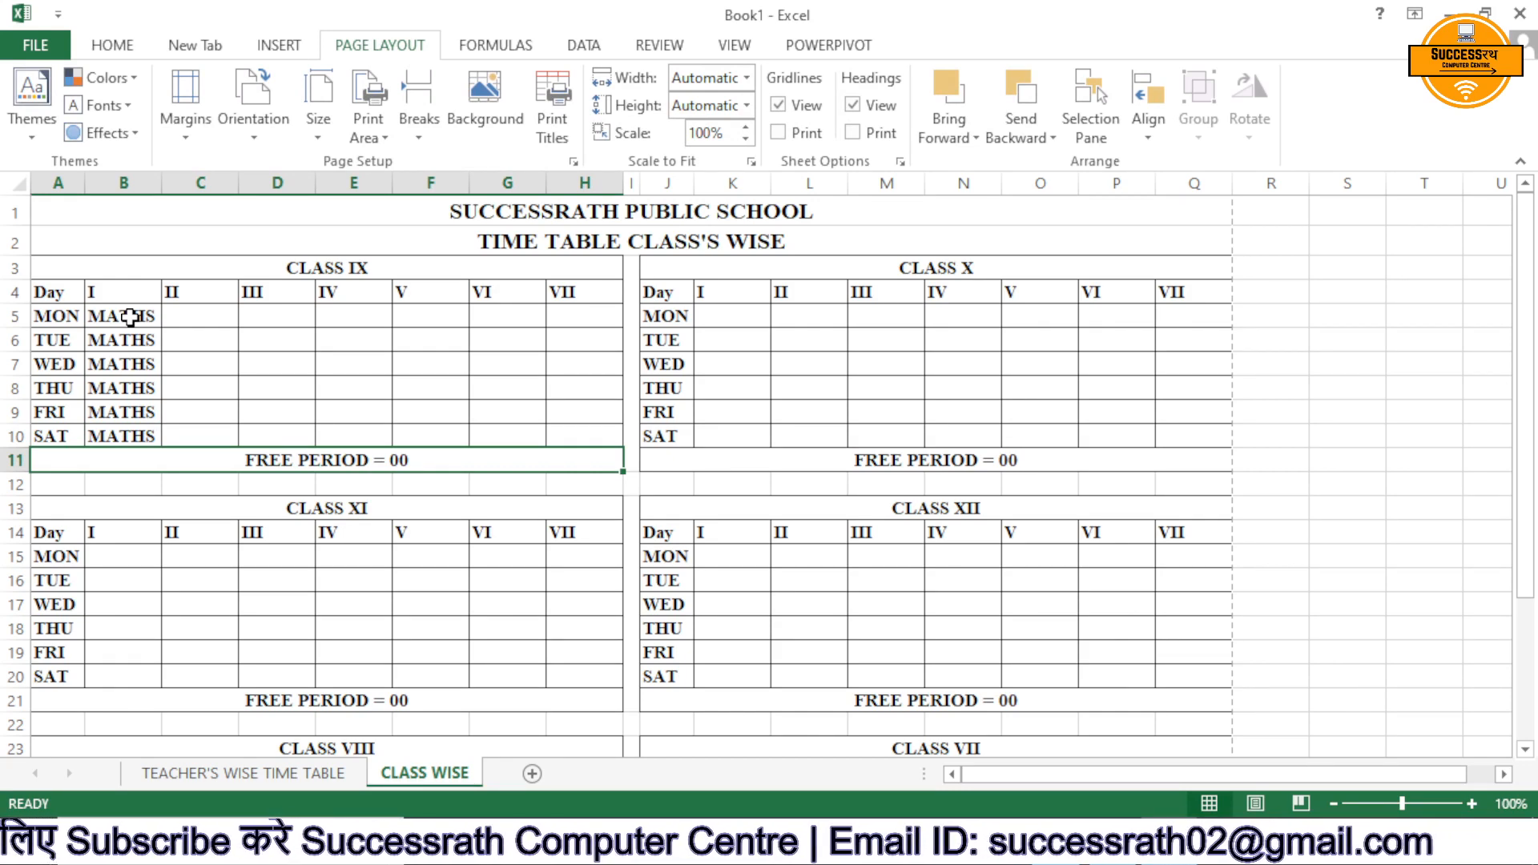
# On the TEACHER'S WISE TIME TABLE sheet, enter IX for Monday's period I in cell B5 of the first timetable
pyautogui.click(201, 775)
pyautogui.click(270, 424)
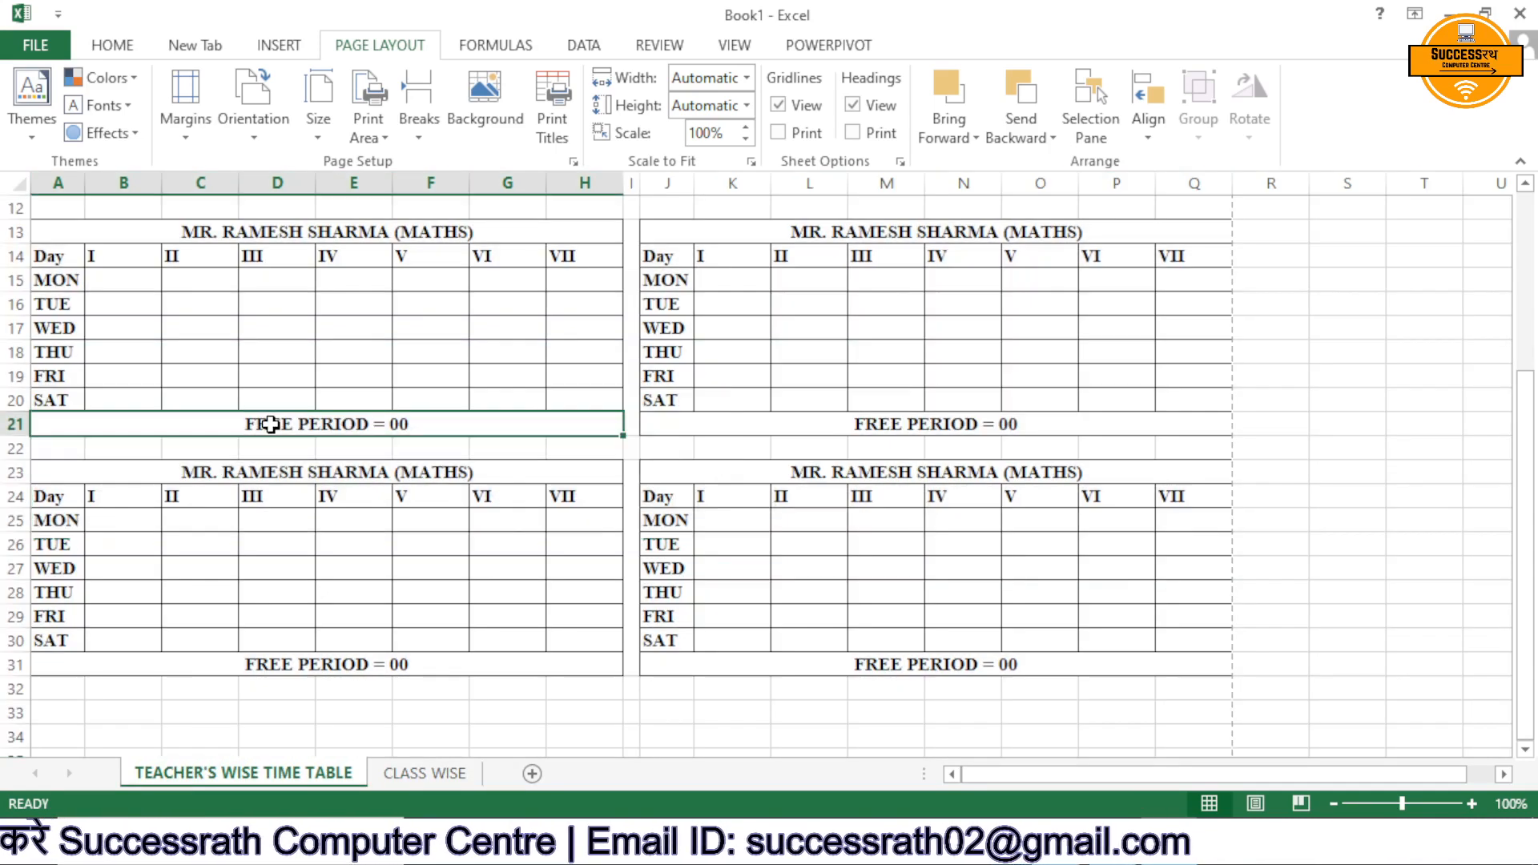
pyautogui.scroll(4, 270, 423)
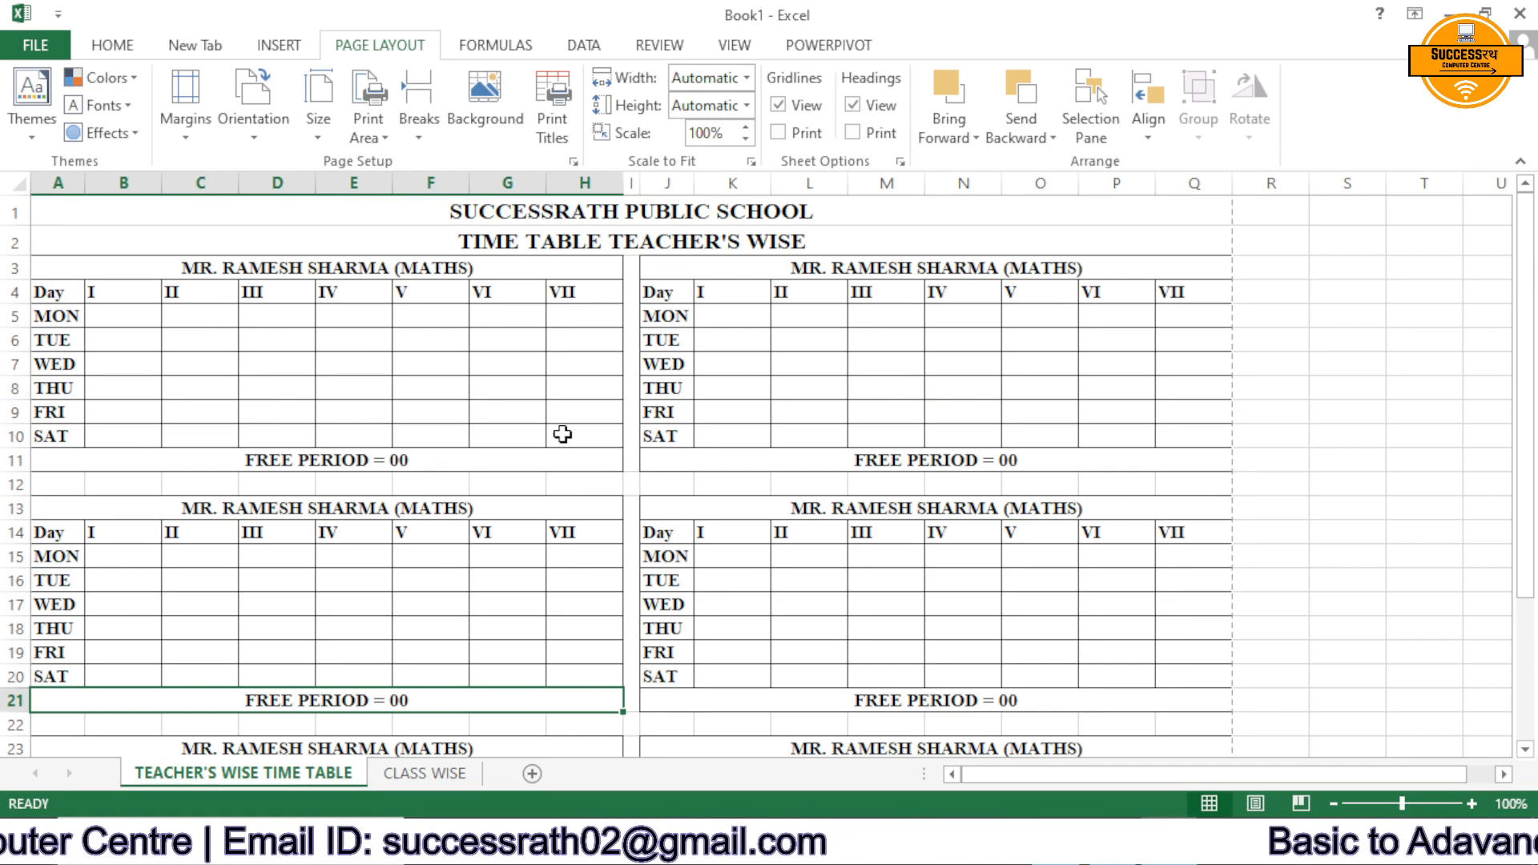
pyautogui.click(144, 322)
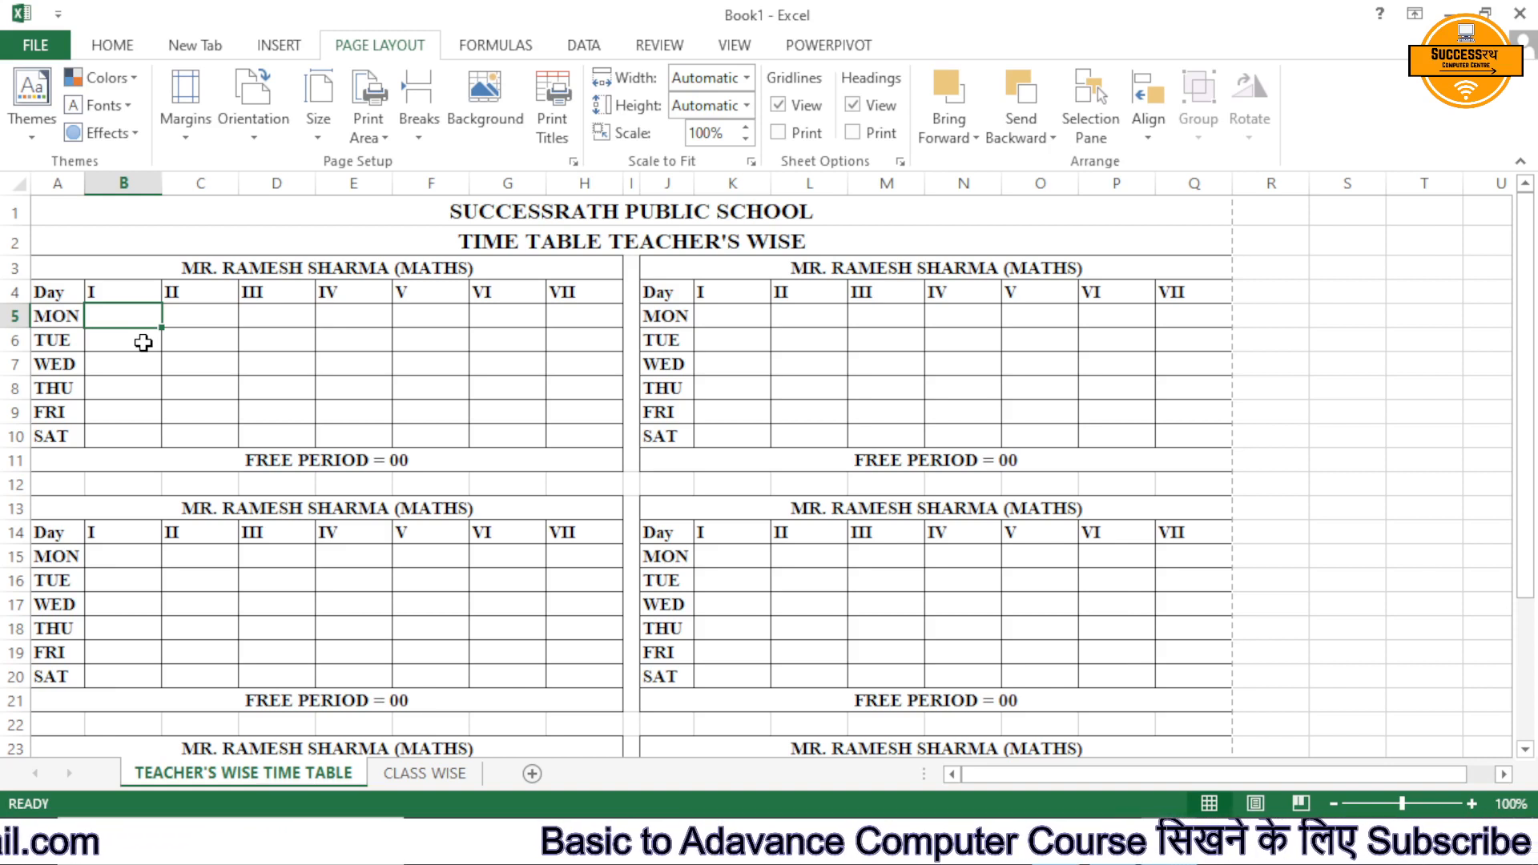
pyautogui.write('IX')
pyautogui.press('Return')
pyautogui.write('I')
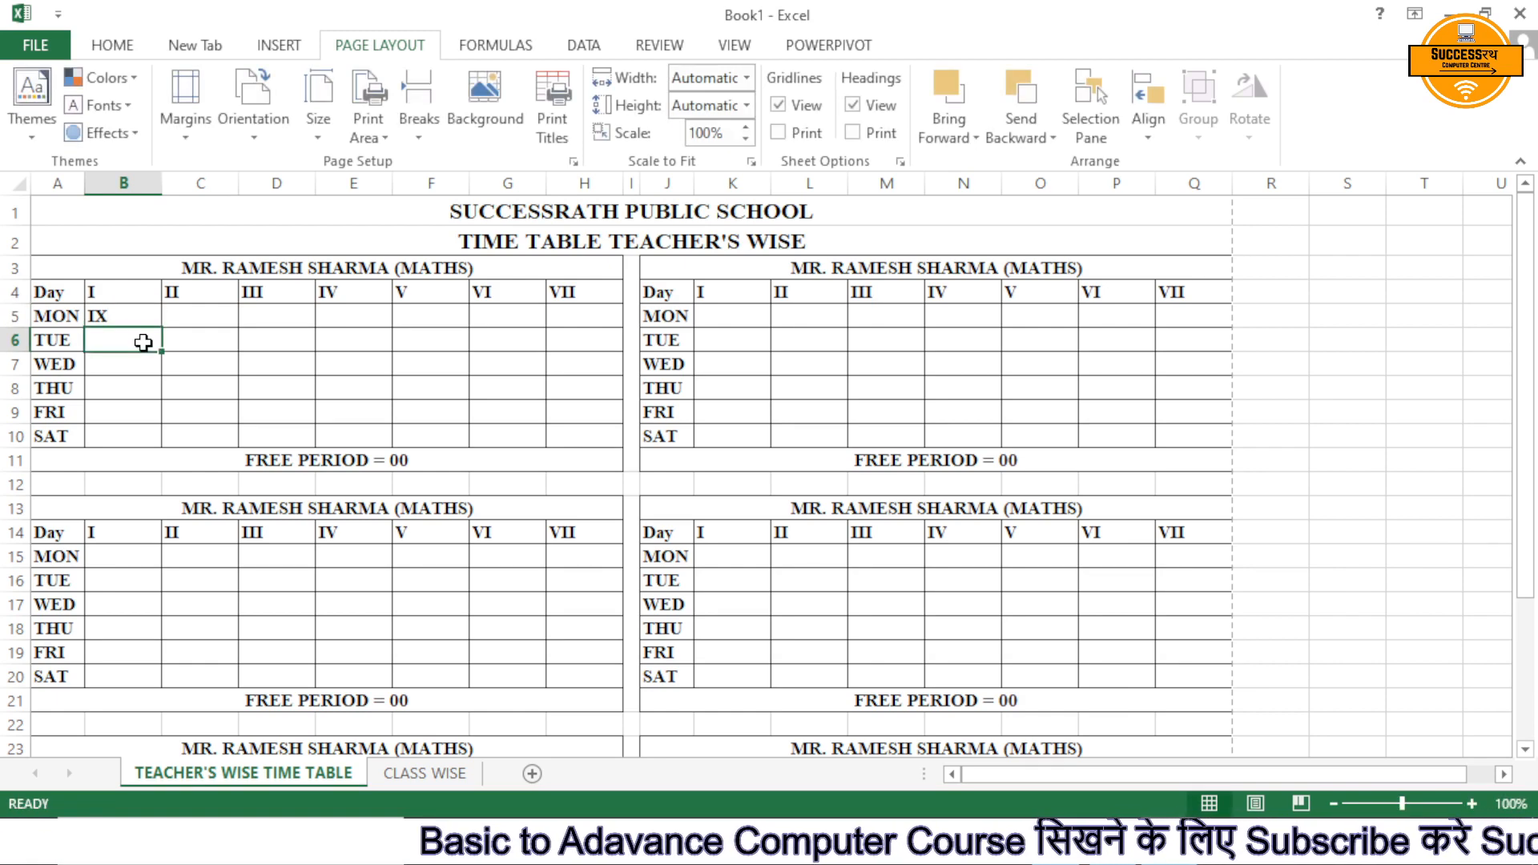
pyautogui.press('Return')
pyautogui.write('I')
pyautogui.press('Return')
pyautogui.write('I')
pyautogui.press('Return')
# Fill the IX entry from B5 down through B10 to cover period I from Monday to Saturday
pyautogui.press('Up')
pyautogui.press('Up')
pyautogui.press('Up')
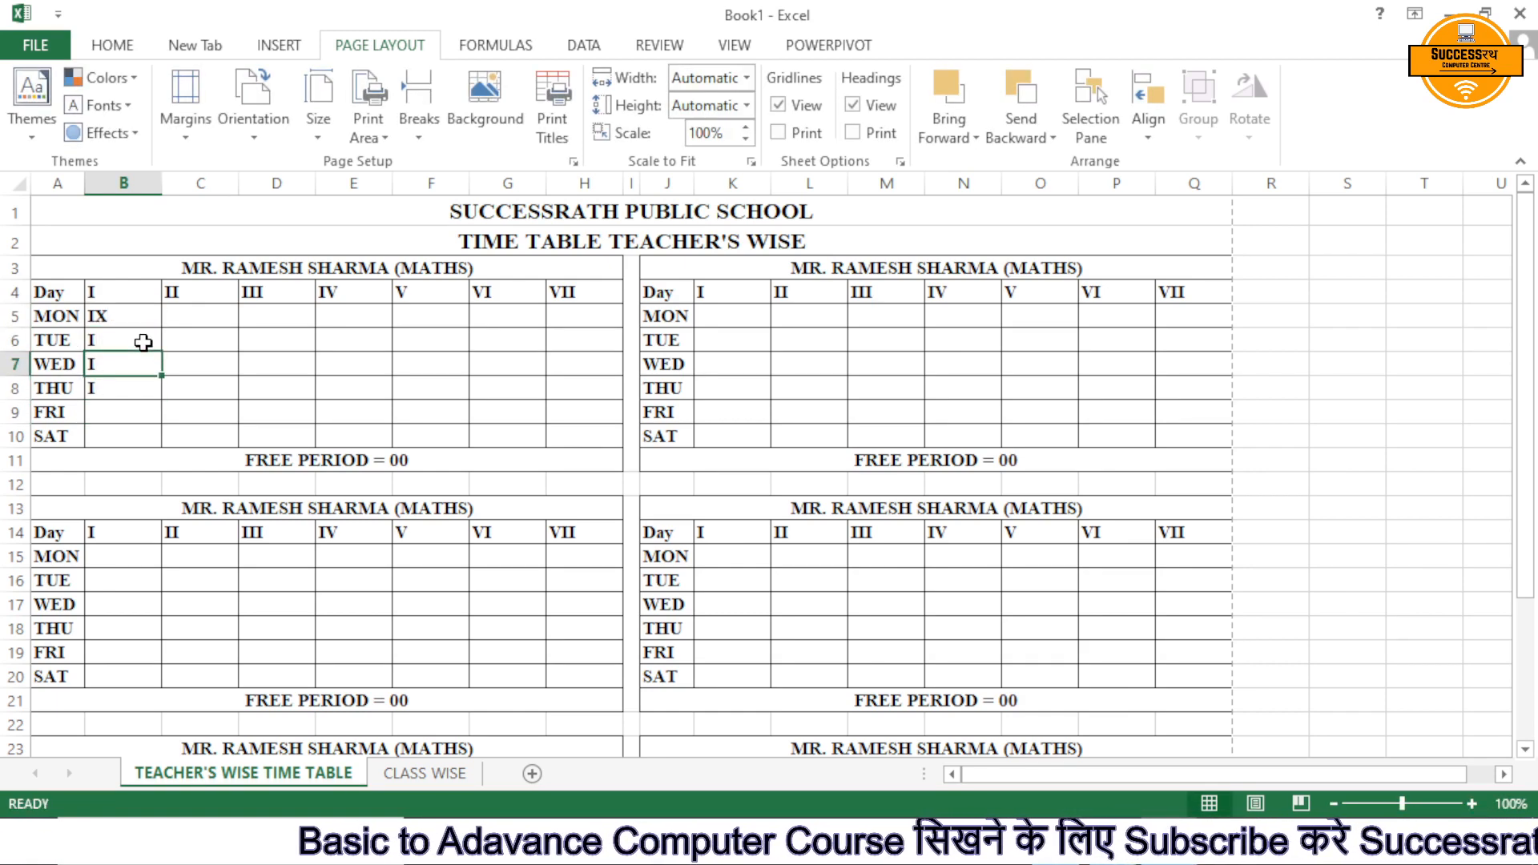
pyautogui.press('Up')
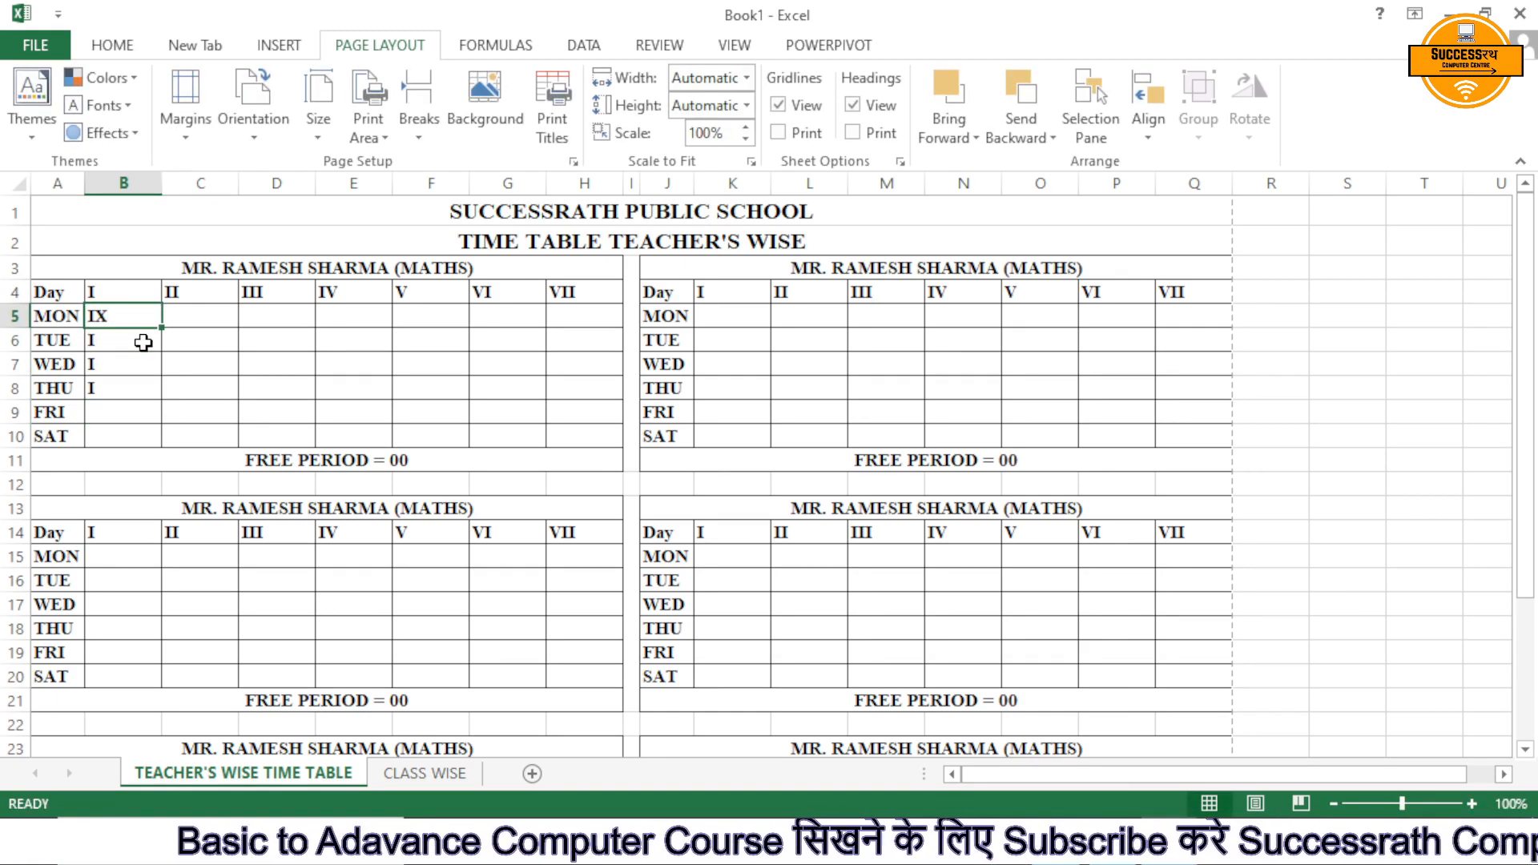
pyautogui.hotkey('shift', 'Down')
pyautogui.hotkey('shift', 'Down')
pyautogui.hotkey('shift', 'Down')
pyautogui.hotkey('shift', 'Down')
pyautogui.hotkey('shift', 'Down')
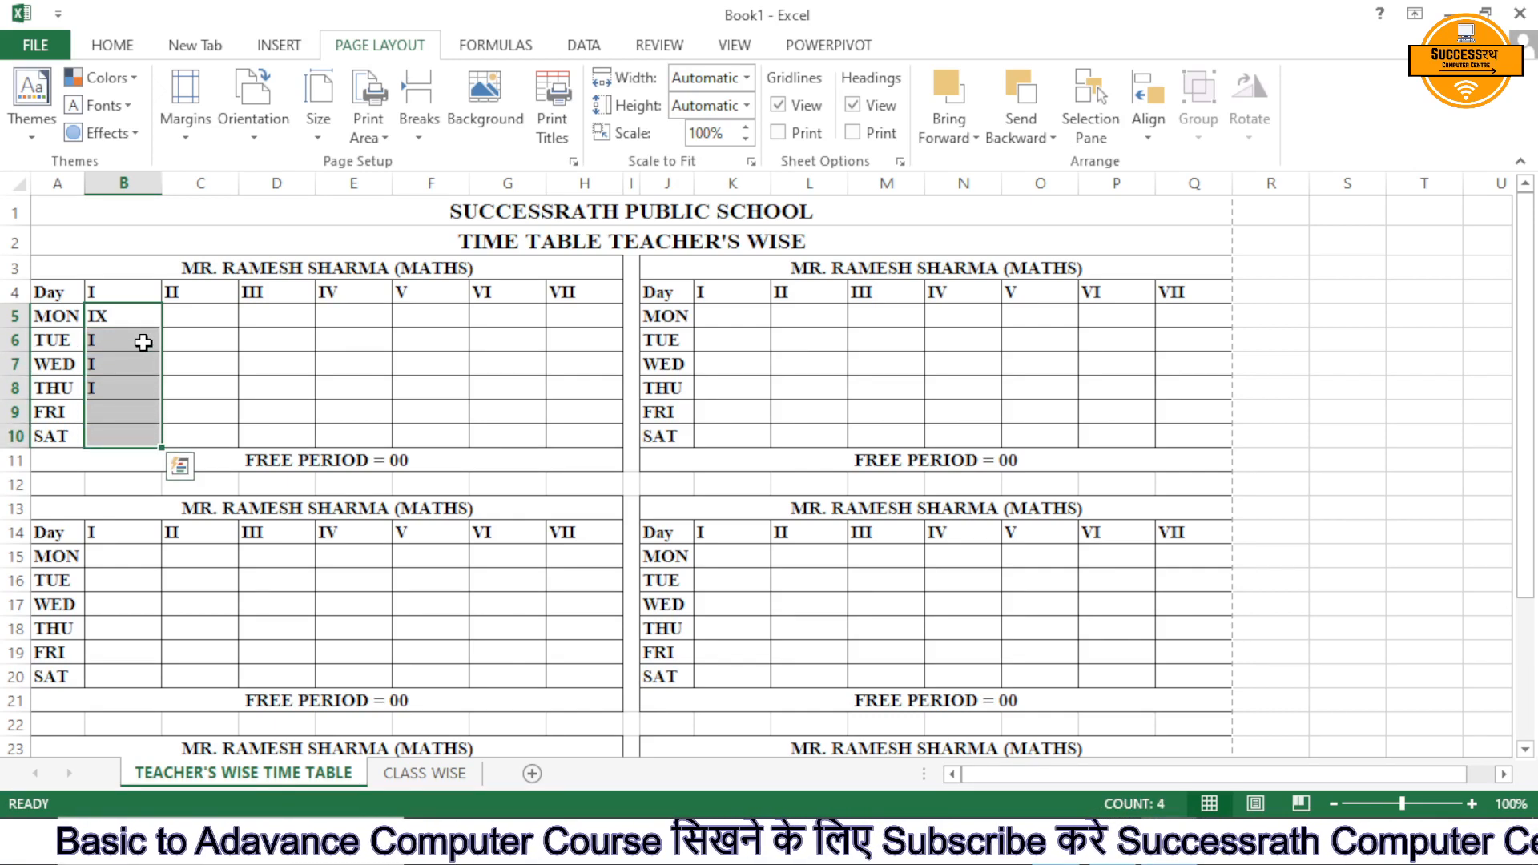
pyautogui.hotkey('ctrl', 'd')
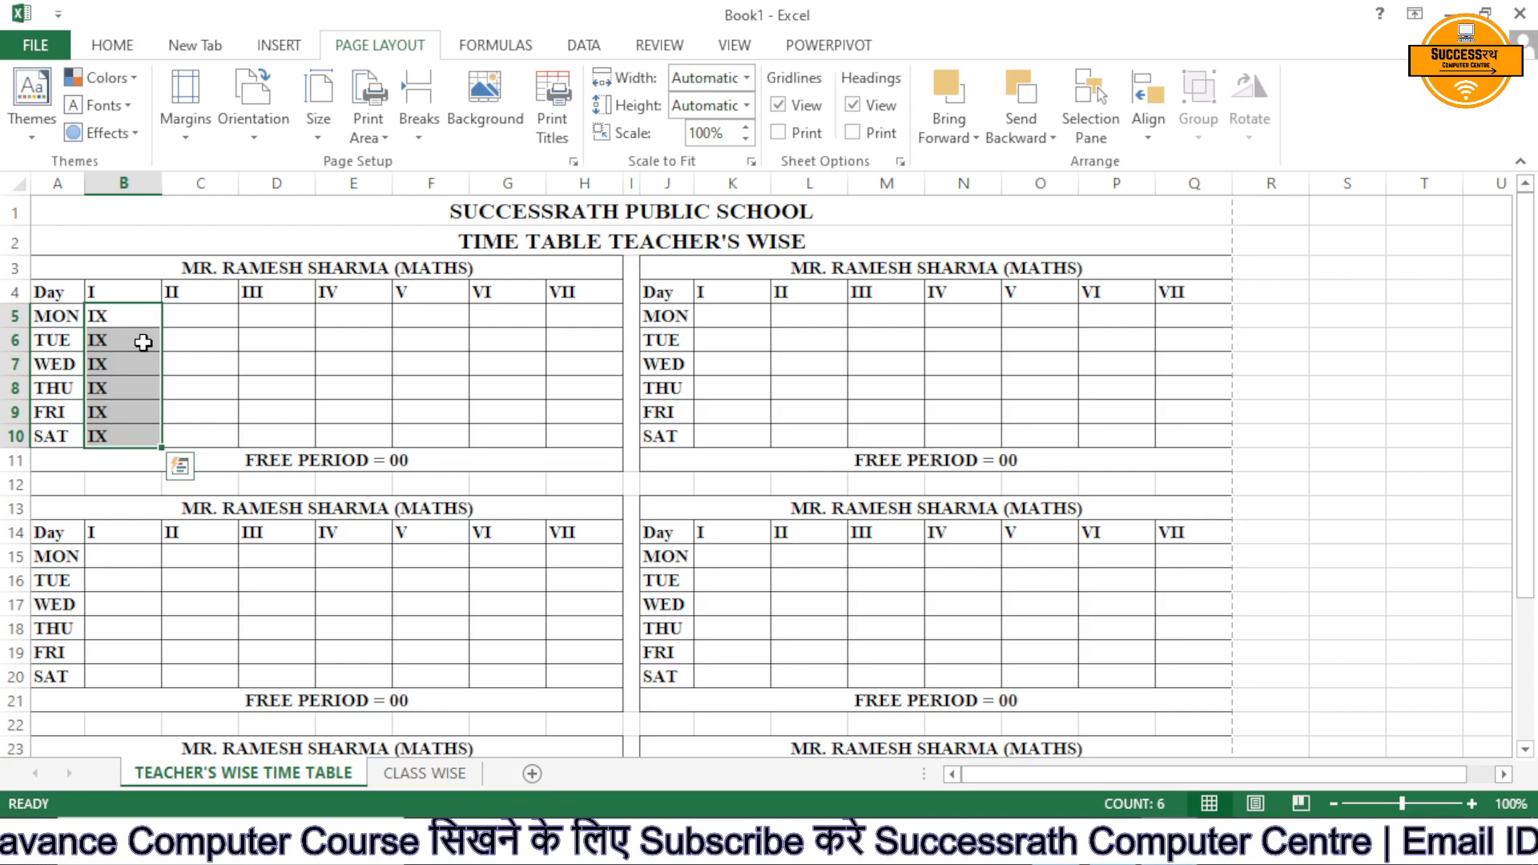
# Center the period cells B5:H10 of the first teacher timetable horizontally
pyautogui.moveTo(137, 312); pyautogui.dragTo(560, 433)
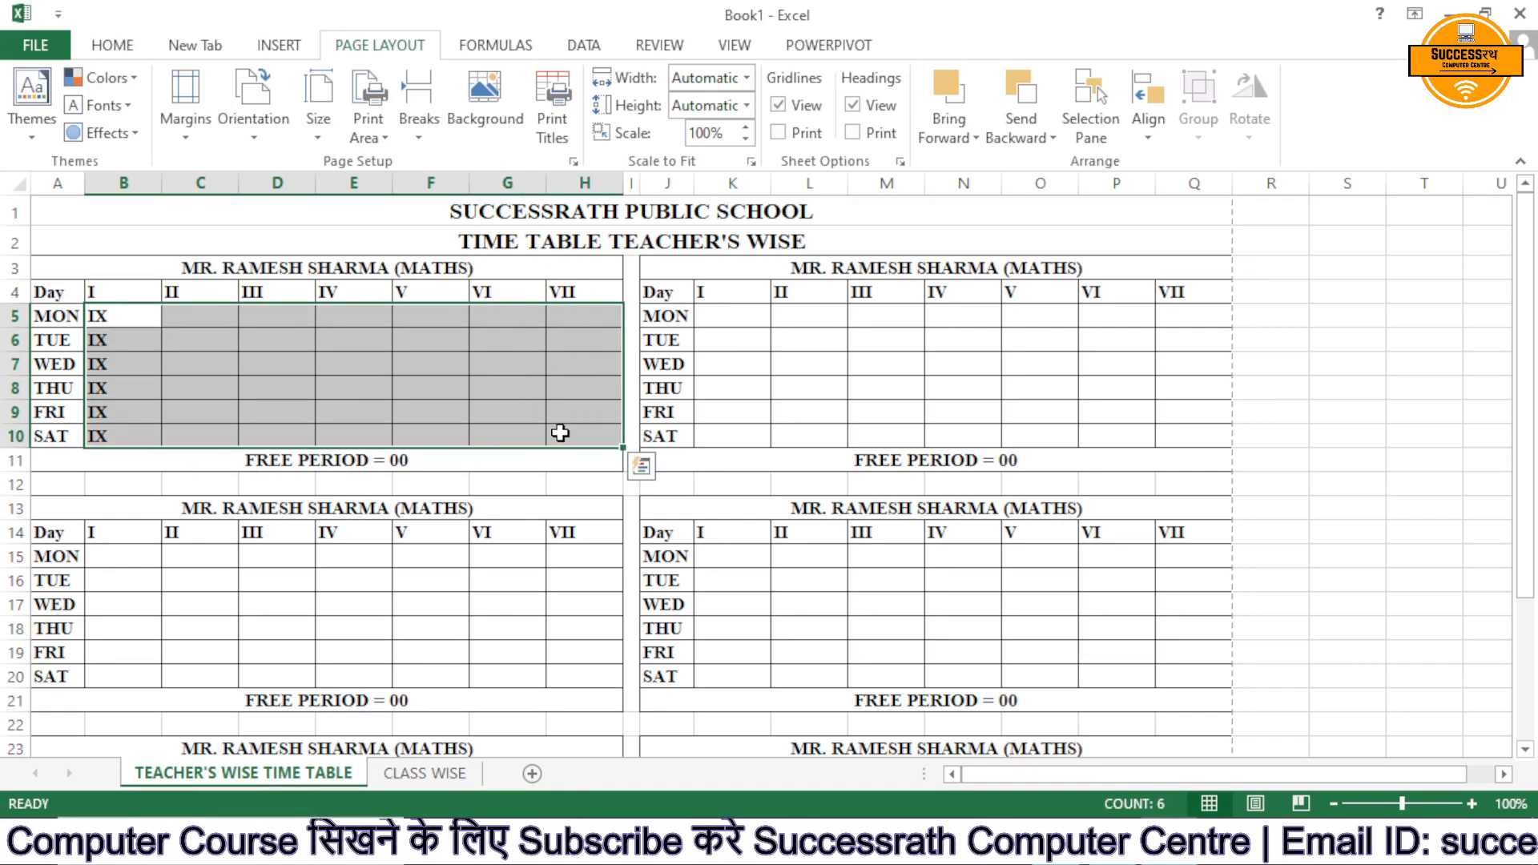
pyautogui.click(113, 45)
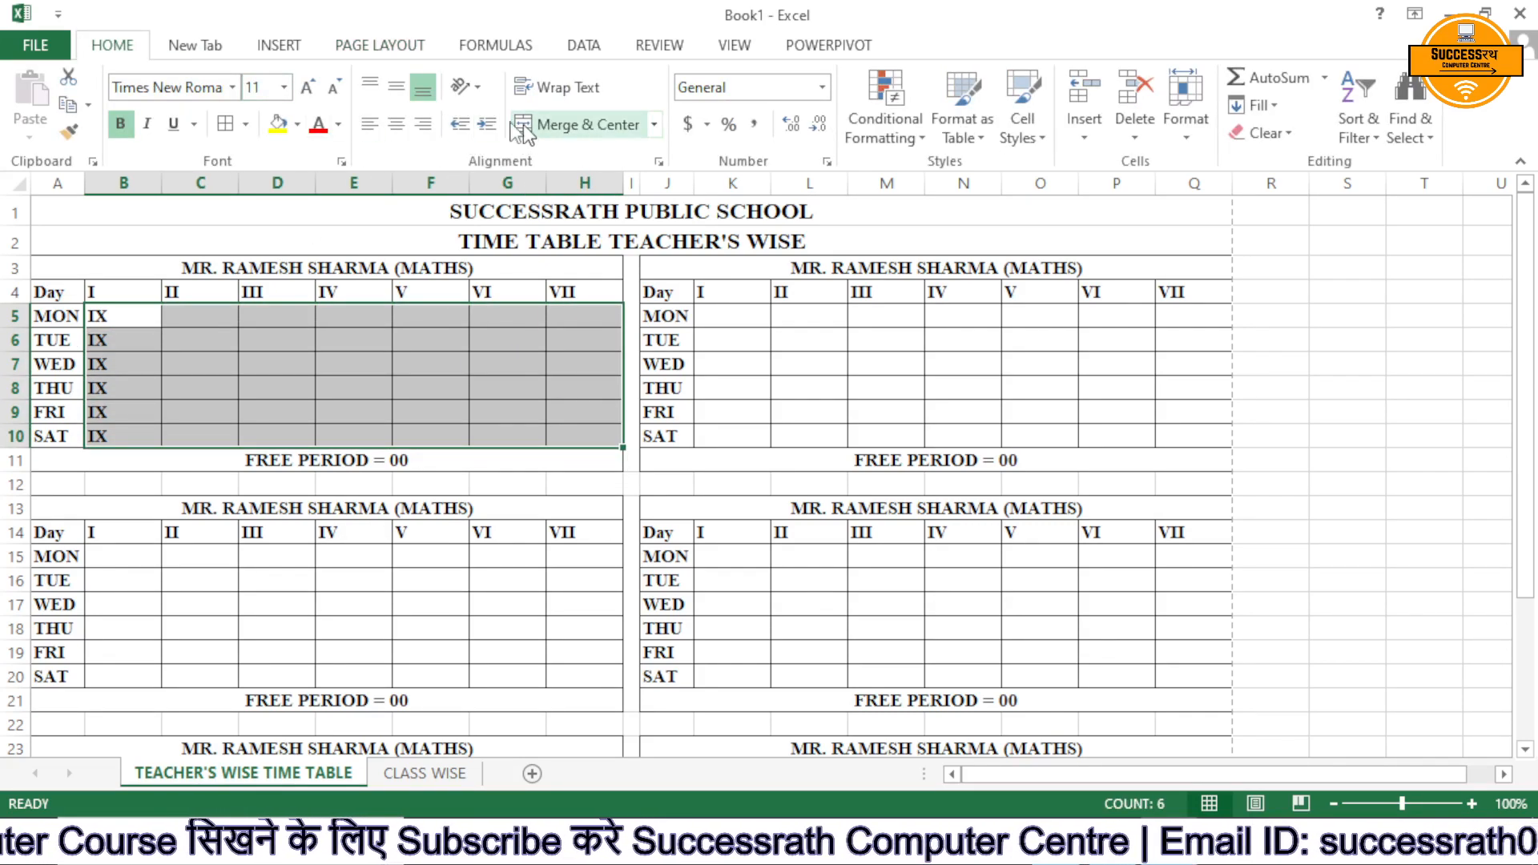
pyautogui.click(395, 125)
pyautogui.click(432, 318)
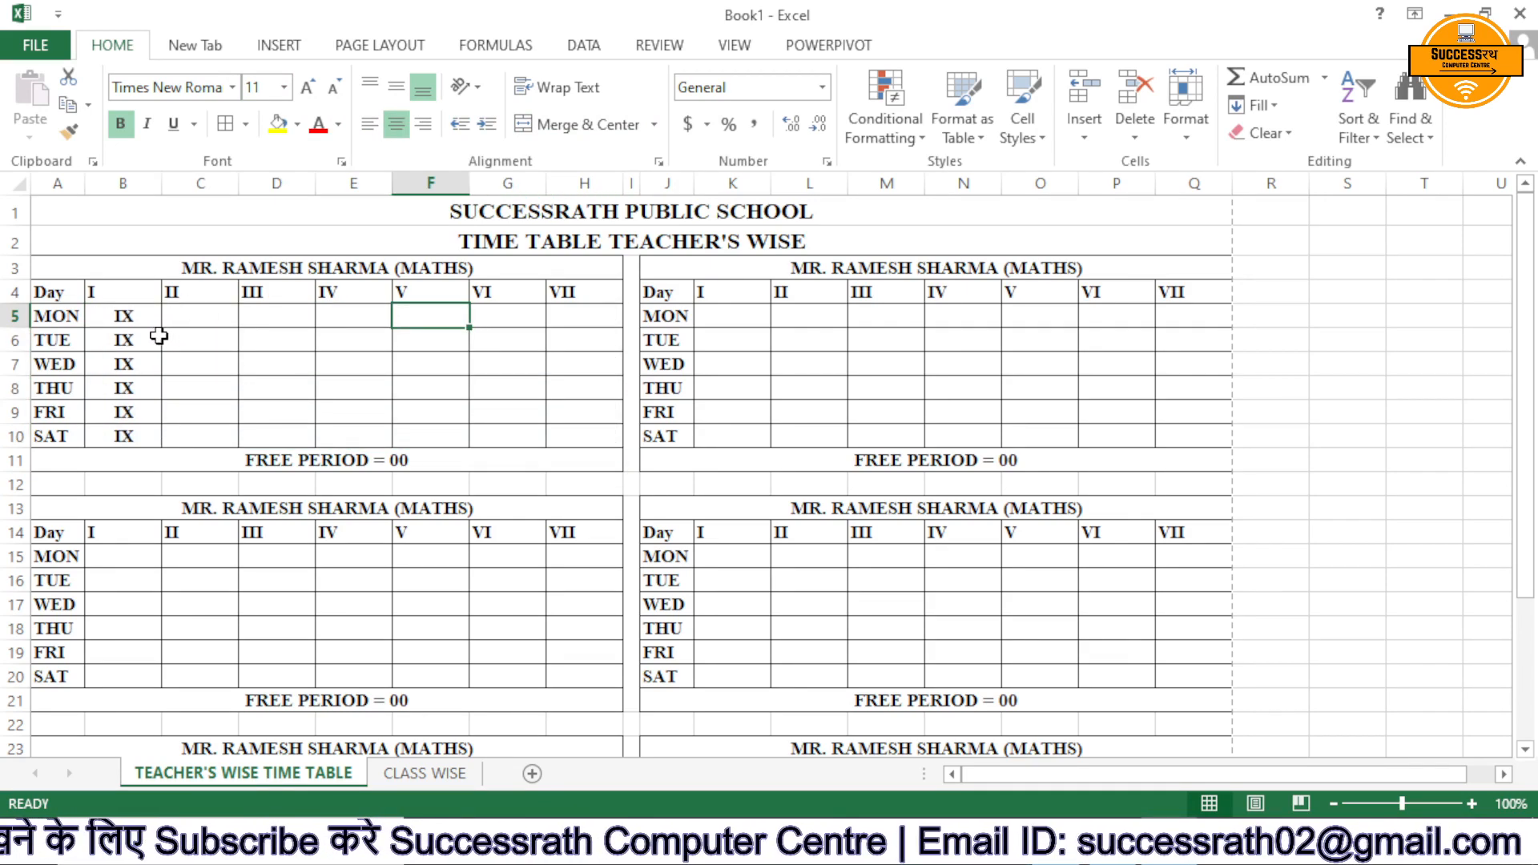
# Center the period numerals I to VII in B4:H4 and K4:Q4 of the top two teacher timetables
pyautogui.moveTo(117, 295); pyautogui.dragTo(569, 290)
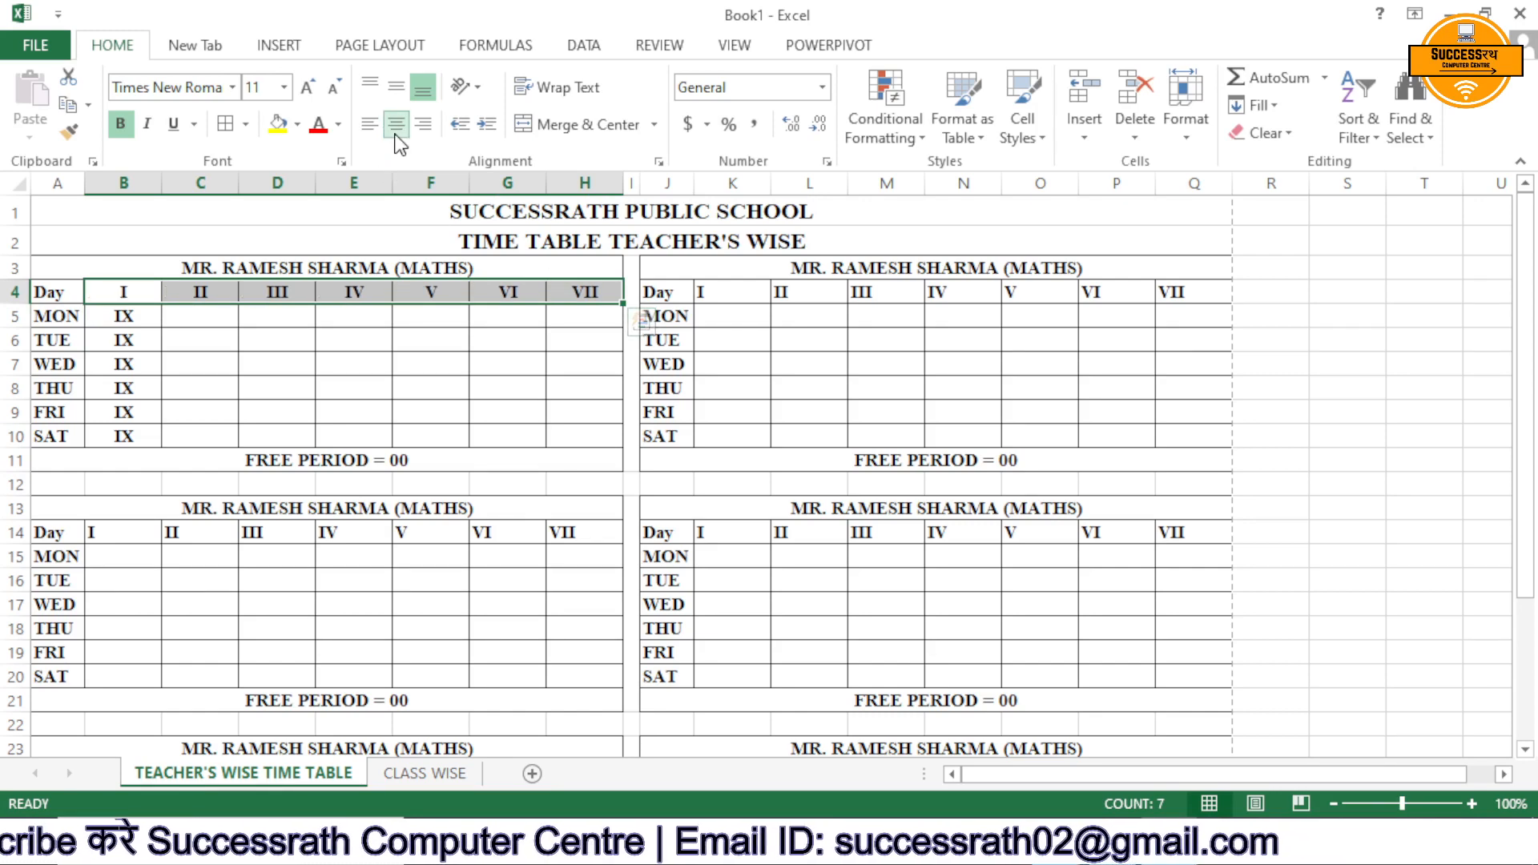
pyautogui.moveTo(753, 295); pyautogui.dragTo(1161, 290)
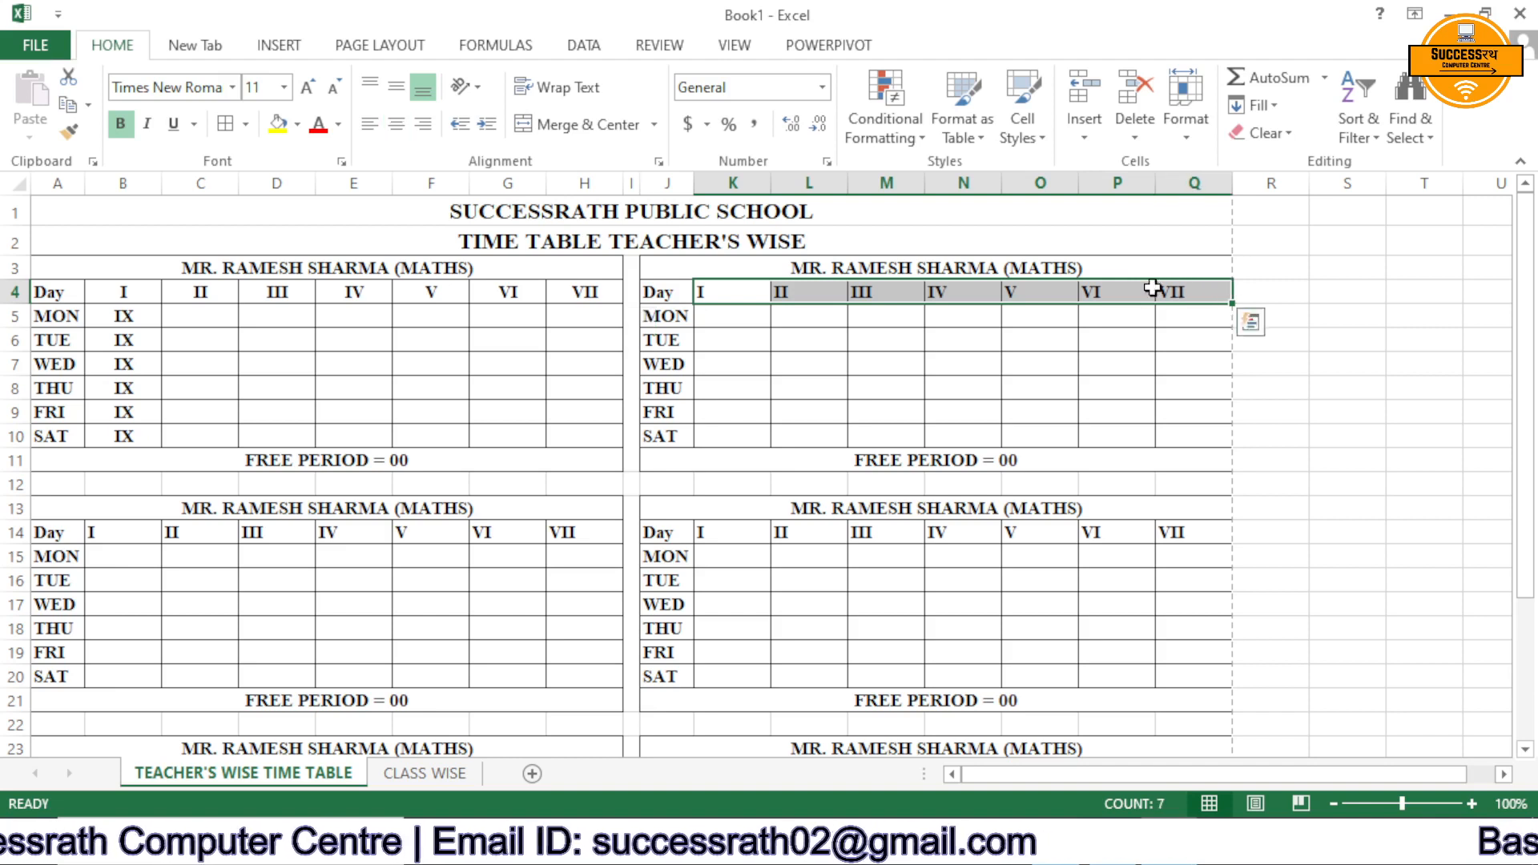
pyautogui.click(400, 126)
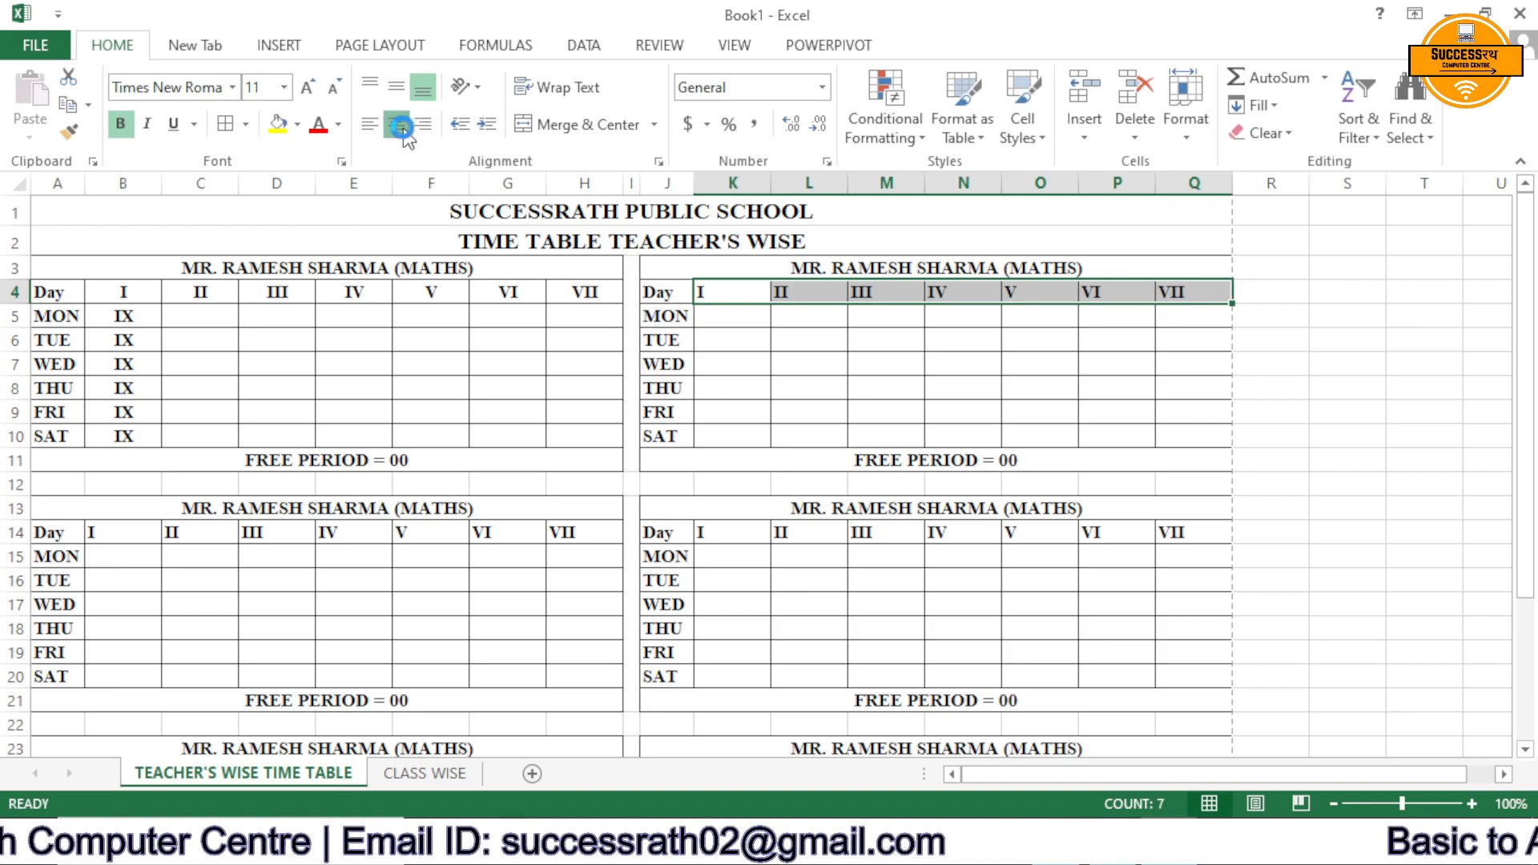
# On the CLASS WISE sheet, enter MATHS for Monday's period II in cell L5 of the Class X timetable
pyautogui.click(382, 336)
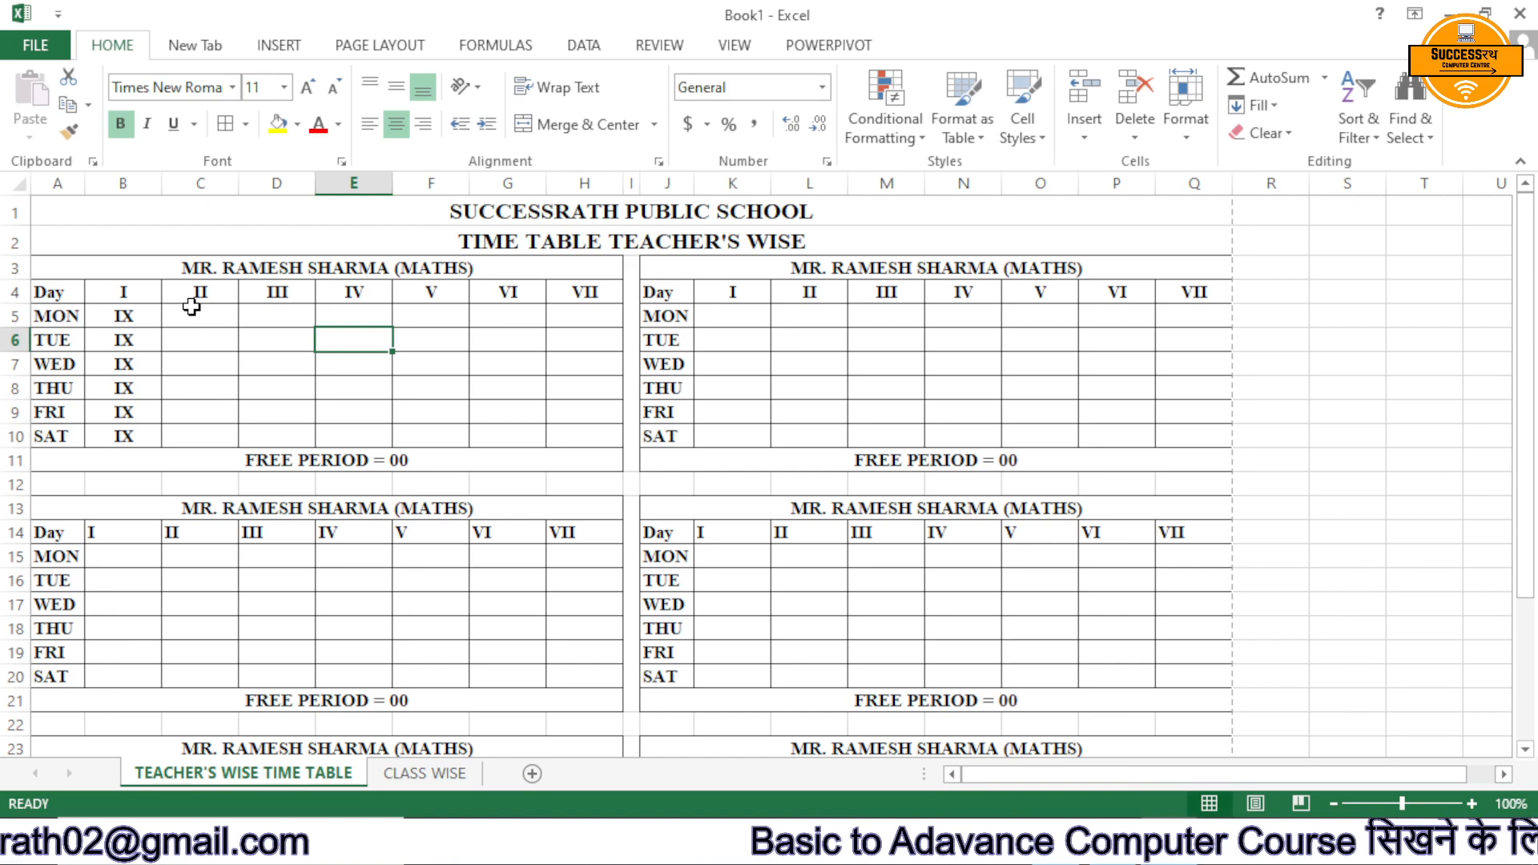
pyautogui.click(424, 773)
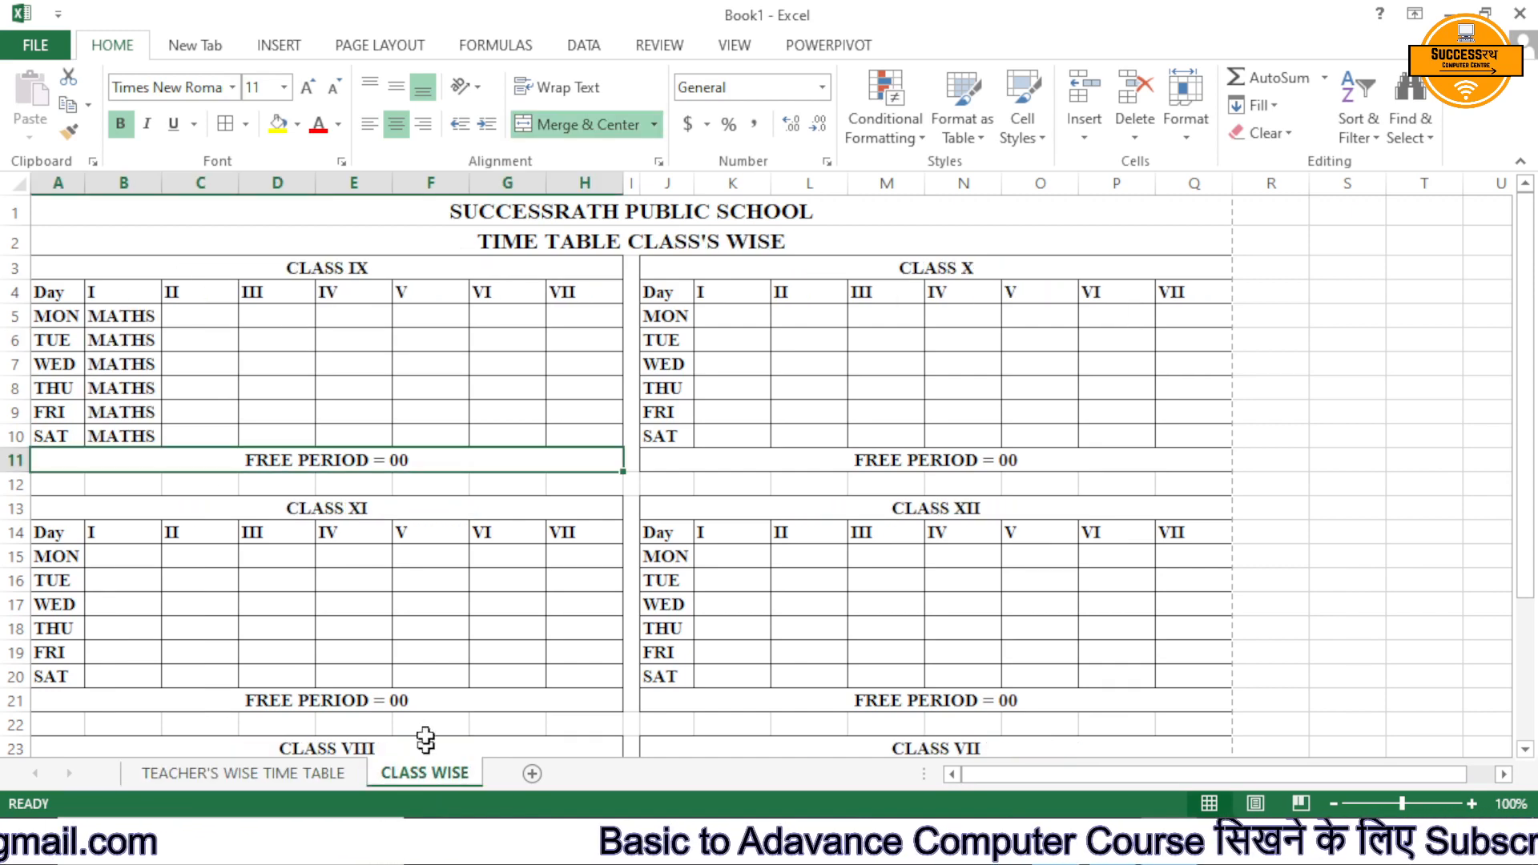
pyautogui.click(810, 312)
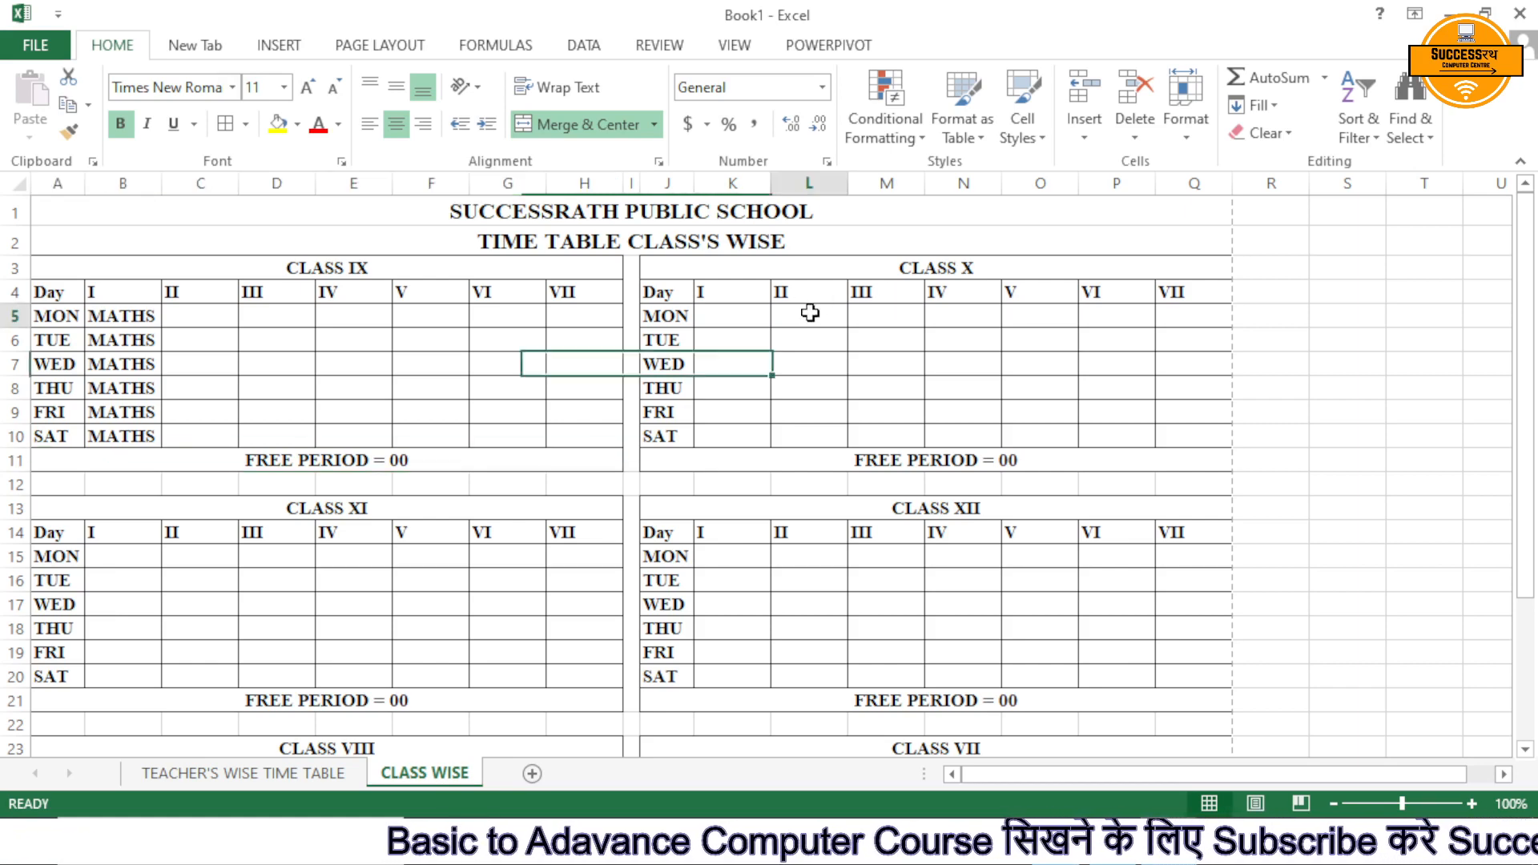
pyautogui.write('m')
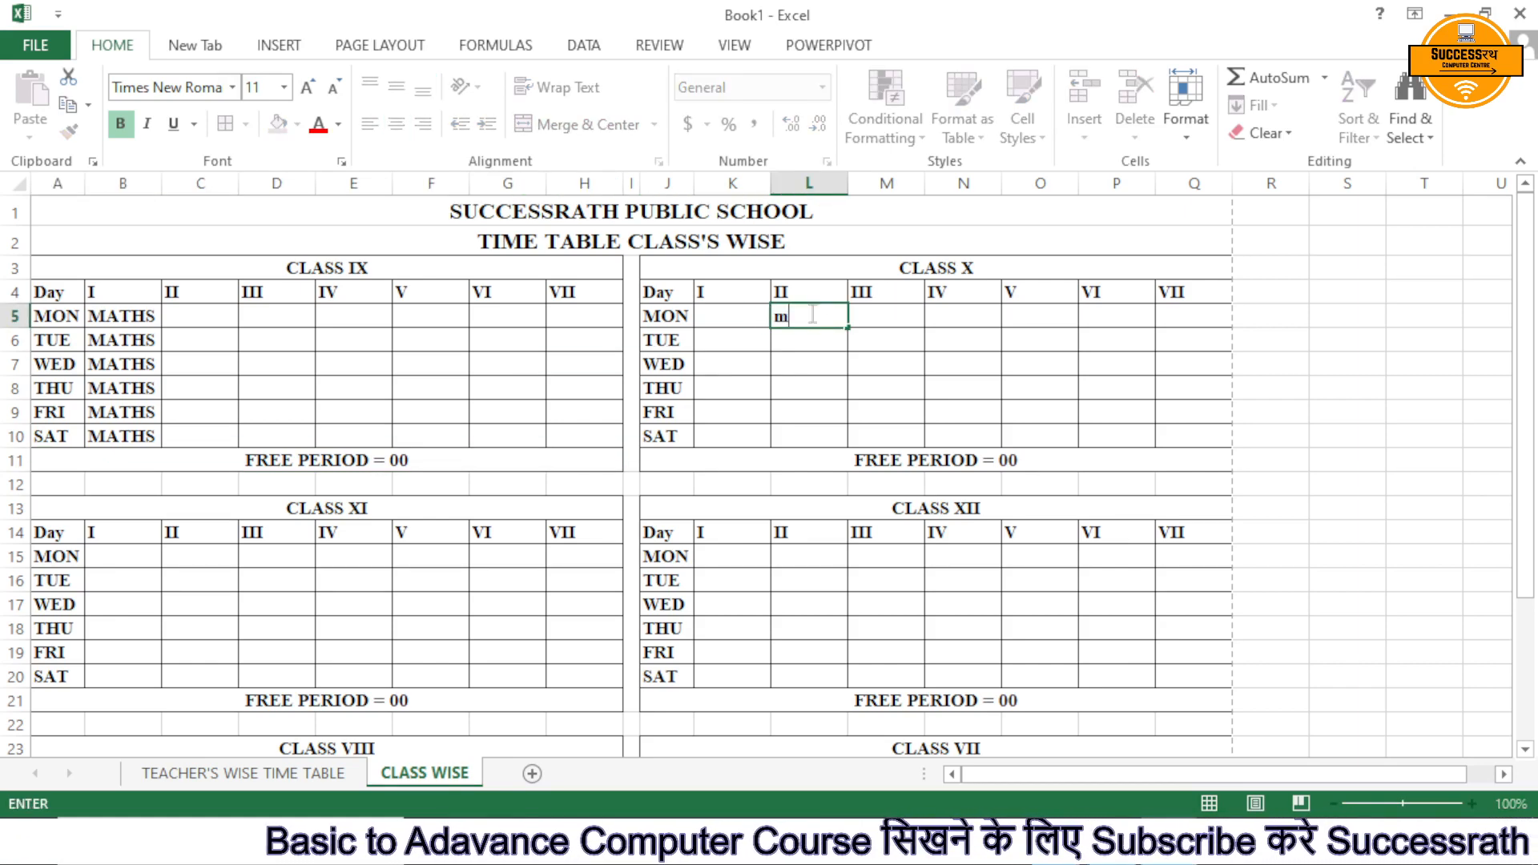
pyautogui.press('BackSpace')
pyautogui.write('MATHS')
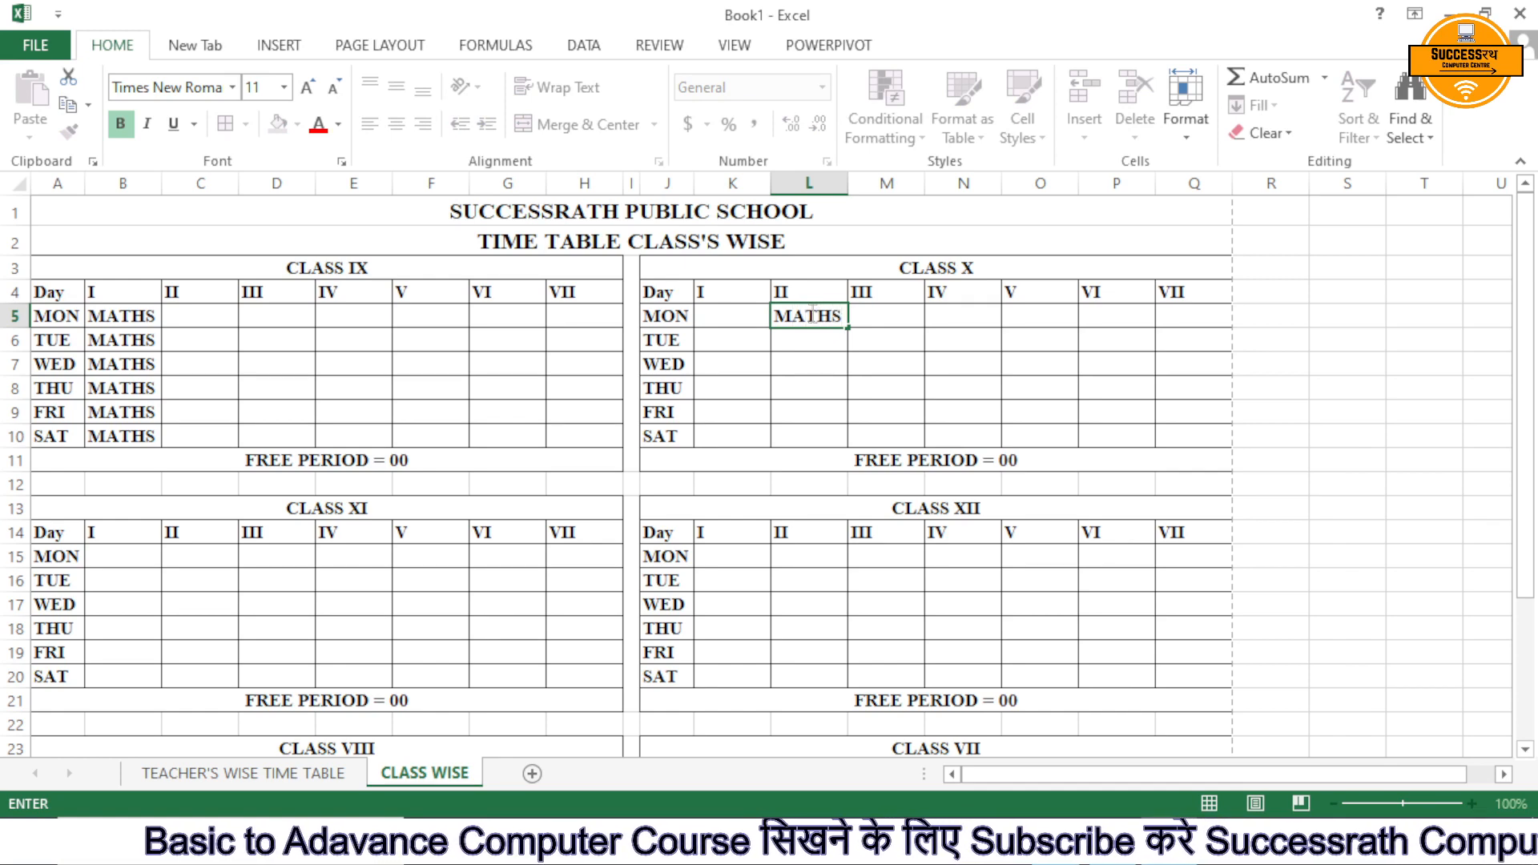
pyautogui.press('Return')
# Enter MATHS in L6:L10 to cover period II of Class X from Tuesday to Saturday
pyautogui.write('MATHS')
pyautogui.press('Return')
pyautogui.write('M')
pyautogui.press('Return')
pyautogui.write('M')
pyautogui.press('Return')
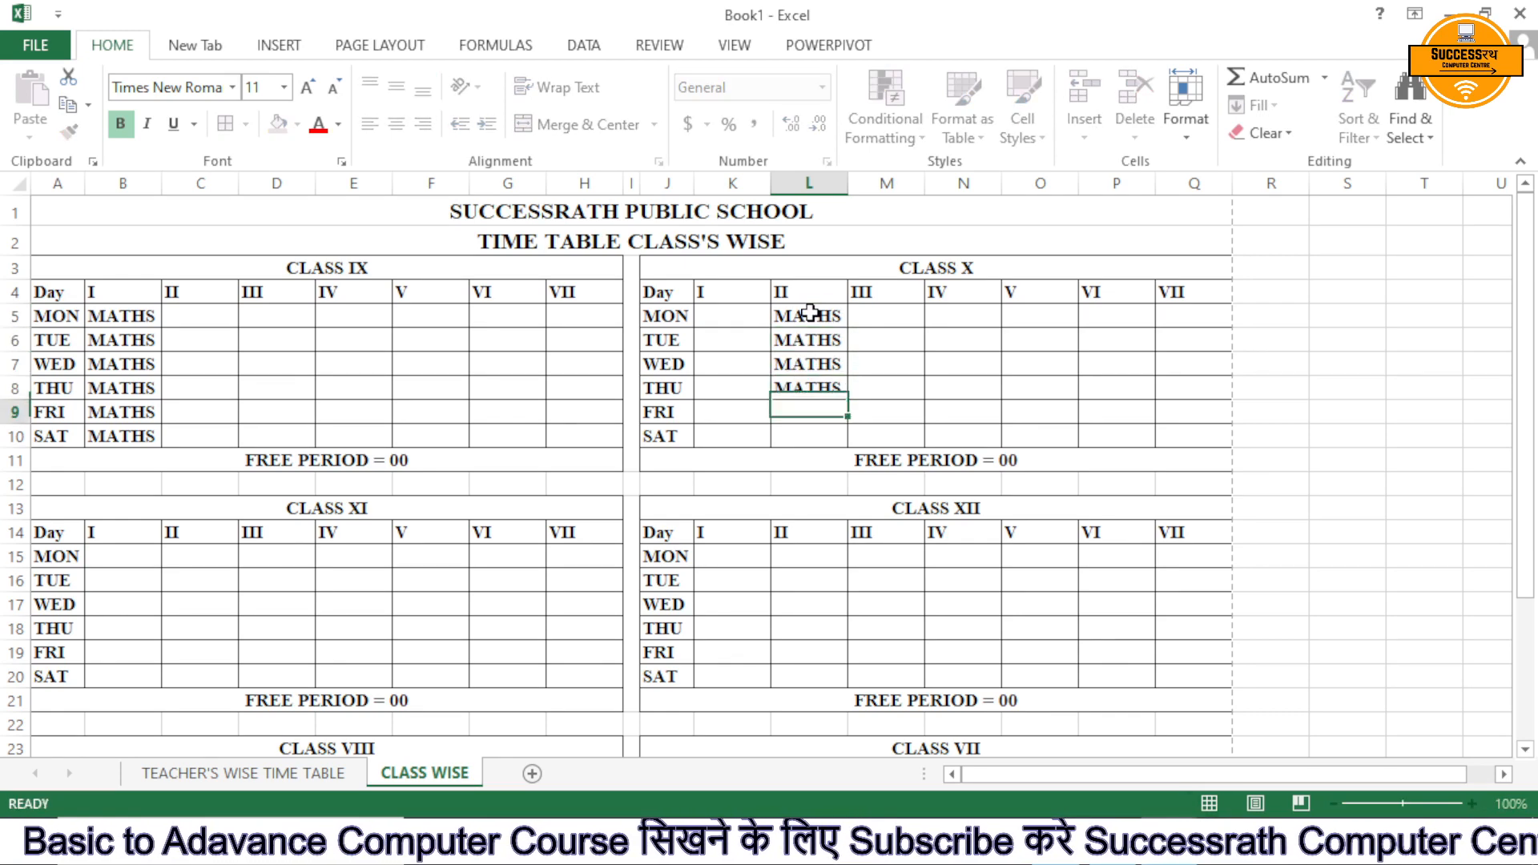
pyautogui.write('M')
pyautogui.press('Return')
pyautogui.write('M')
pyautogui.press('Return')
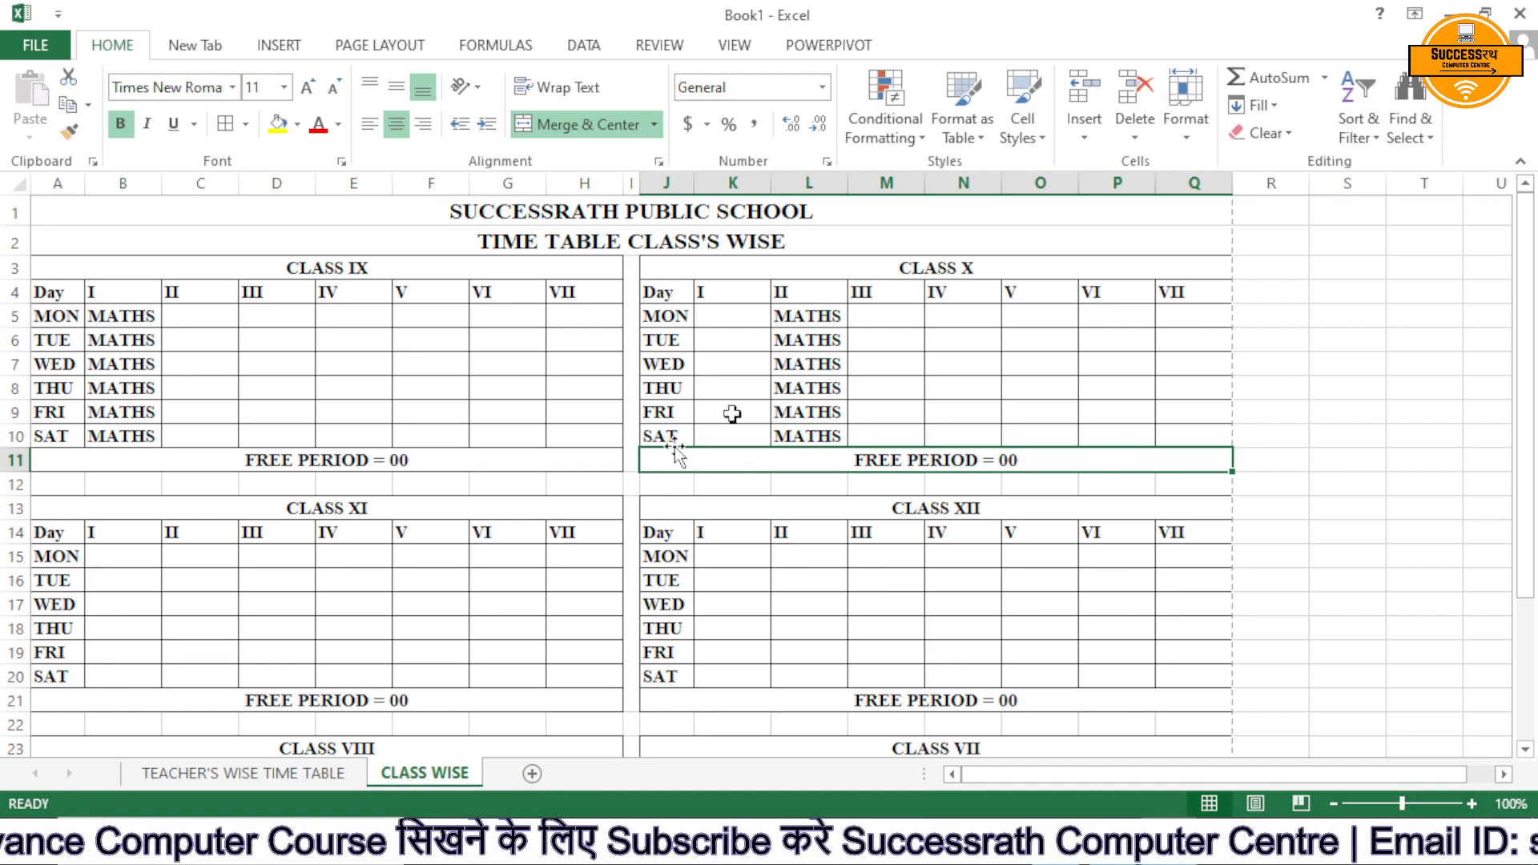
# On the TEACHER'S WISE TIME TABLE sheet, enter X in C5:C10 for period II, Monday to Saturday, of the first timetable
pyautogui.click(286, 781)
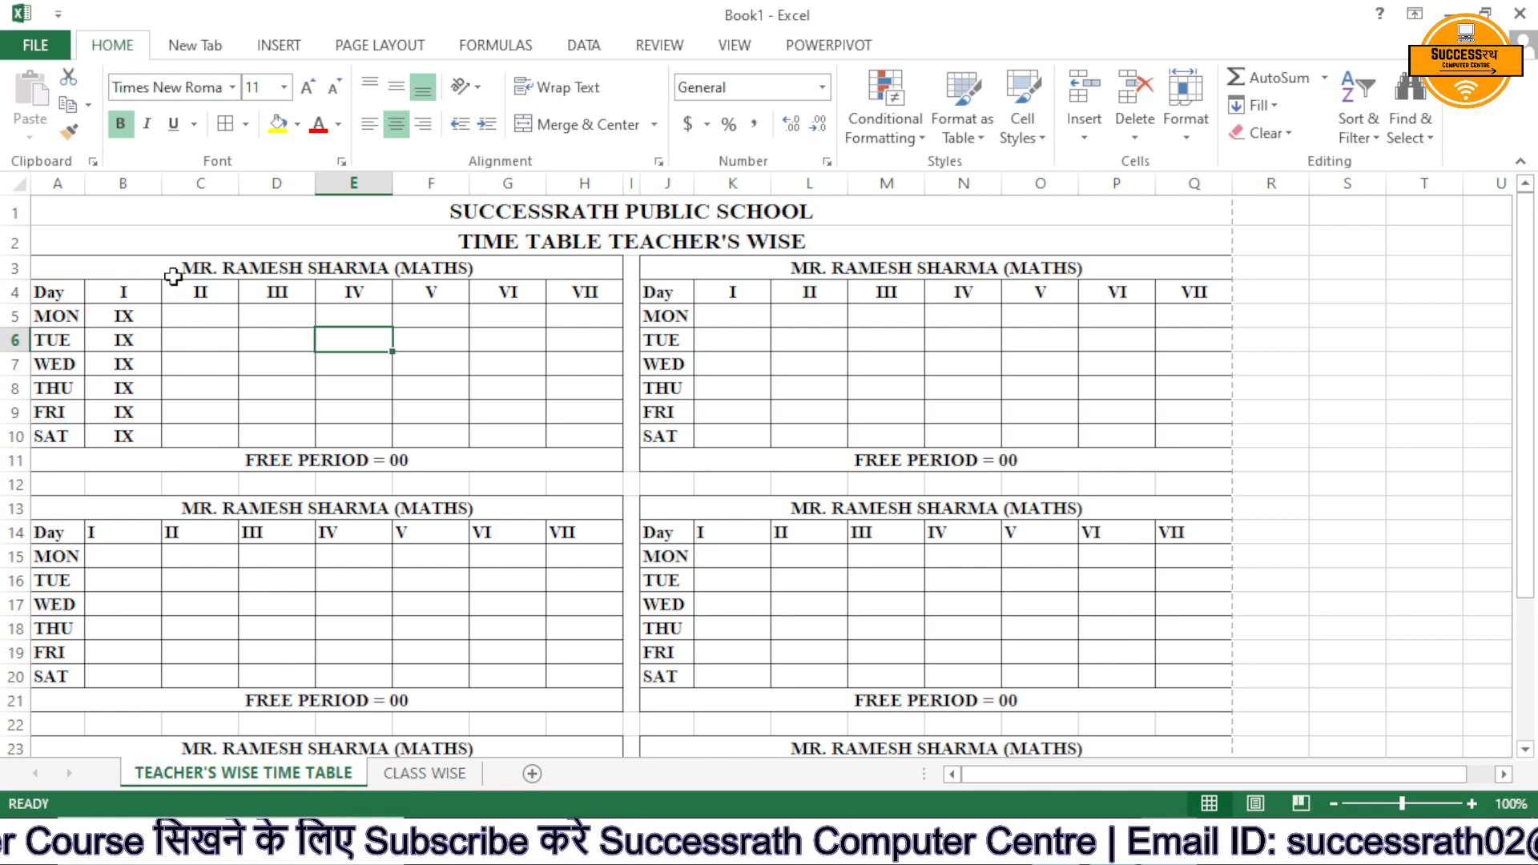
pyautogui.click(200, 314)
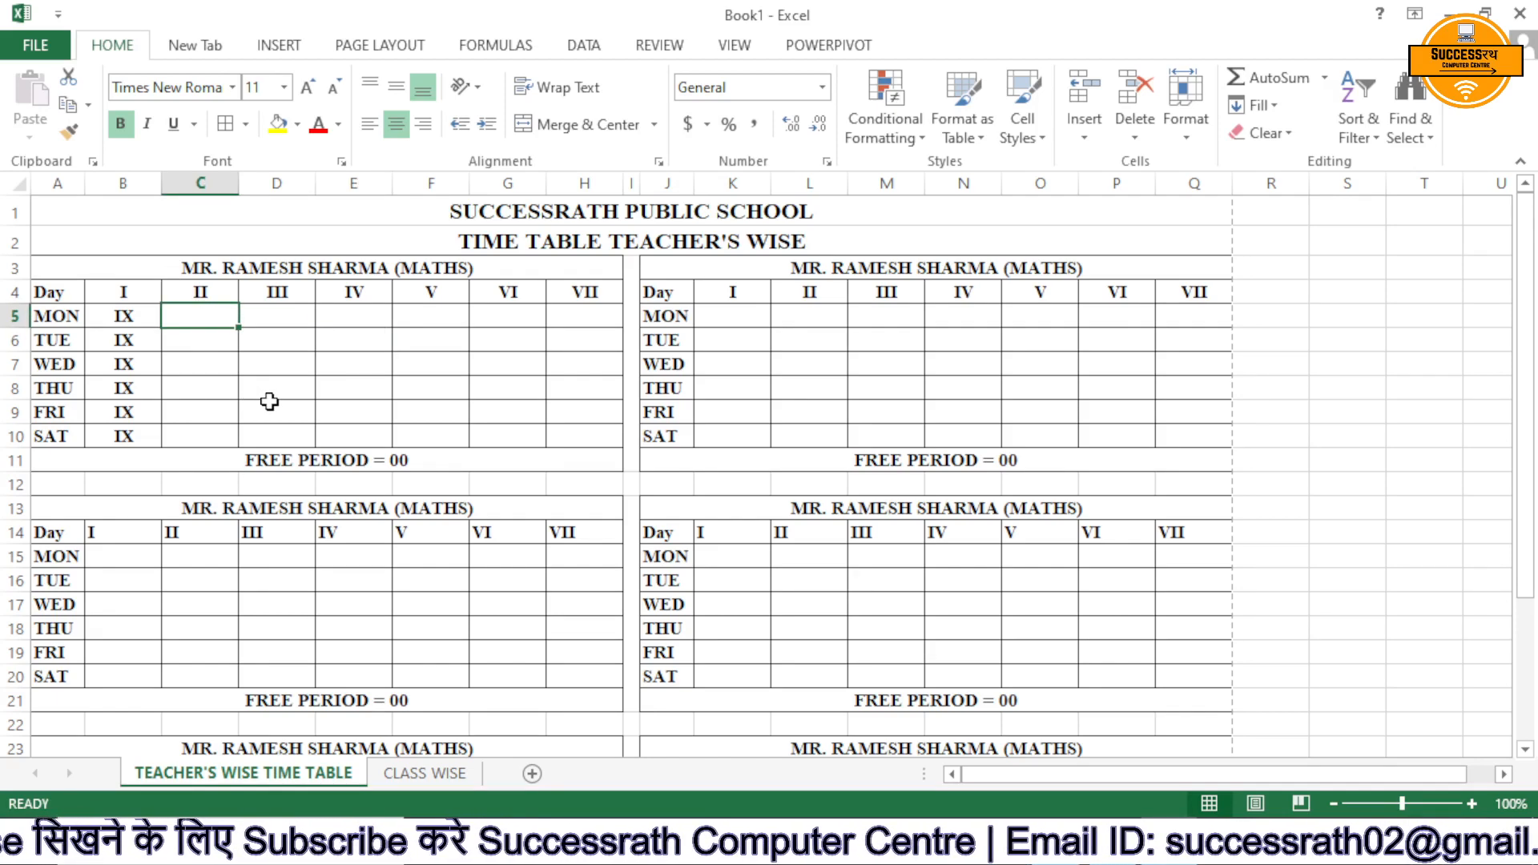
pyautogui.write('X X X')
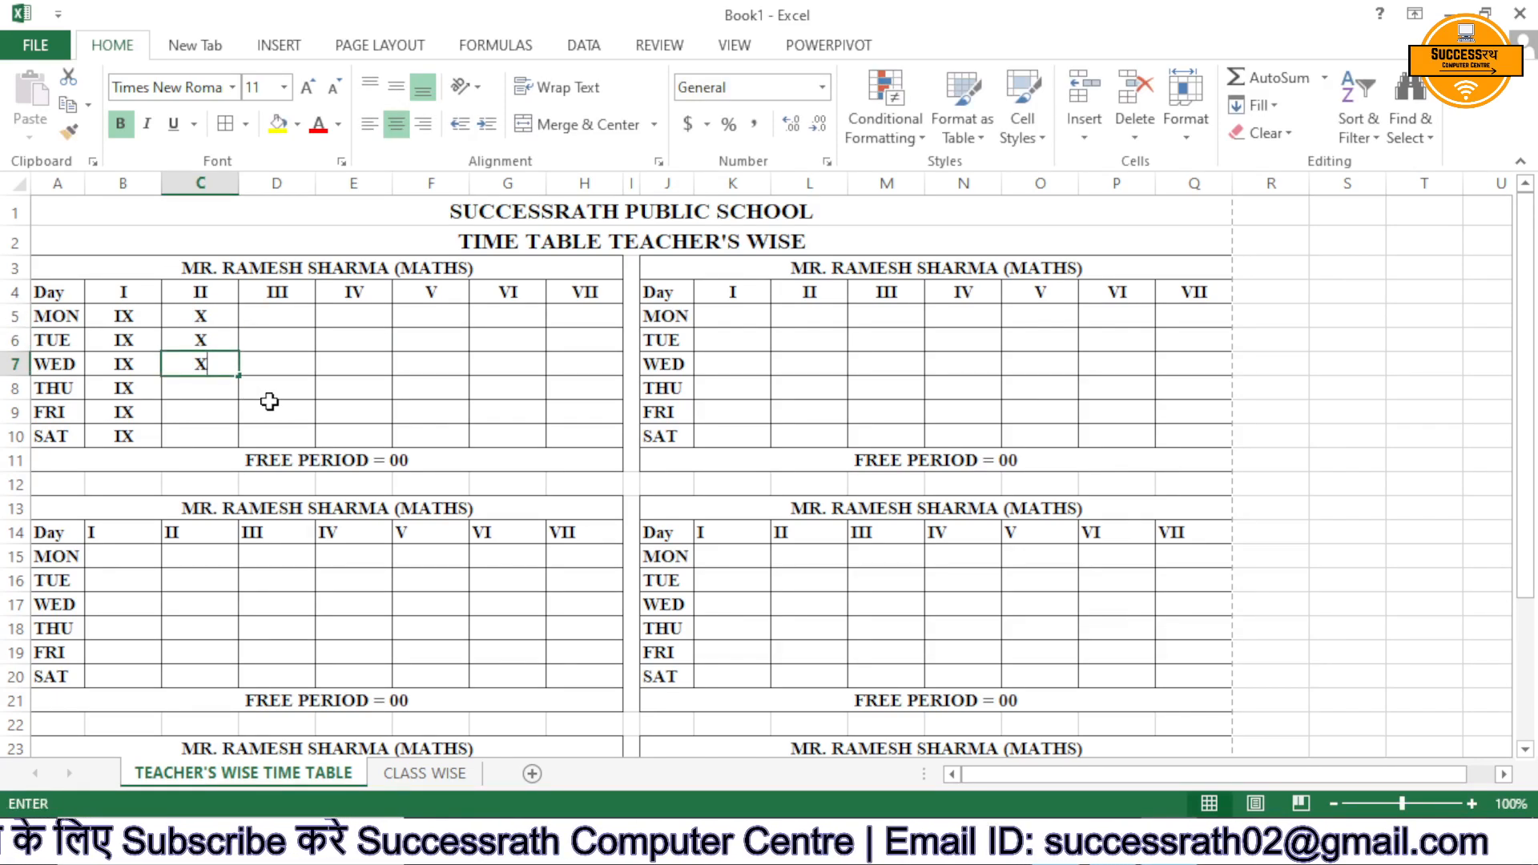
pyautogui.write(' X X X')
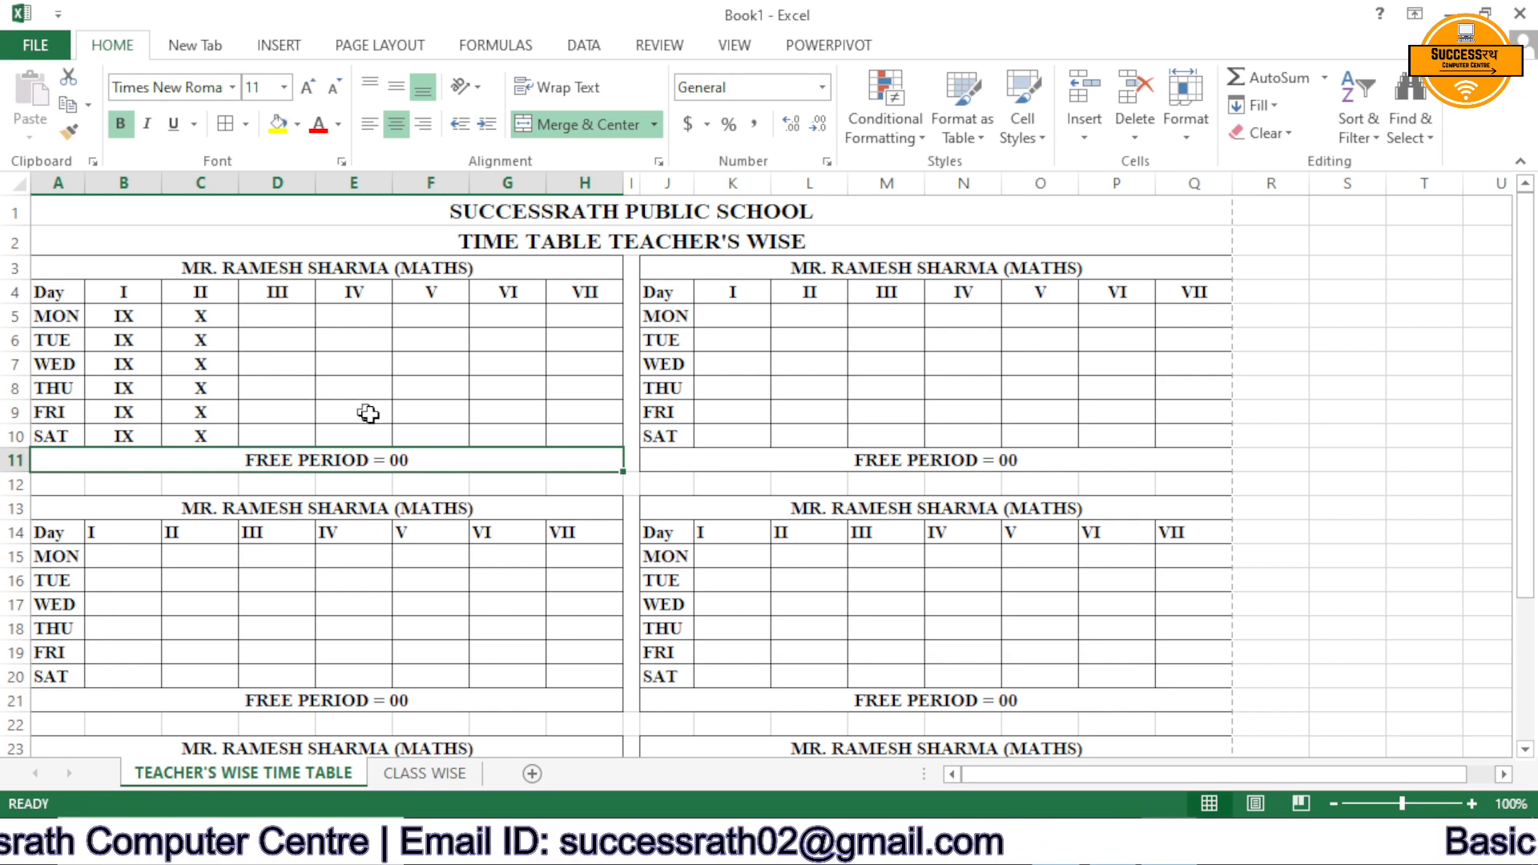
# On the CLASS WISE sheet, enter MATHS in M15:M20 for period III of Class XII, Monday to Saturday
pyautogui.click(867, 550)
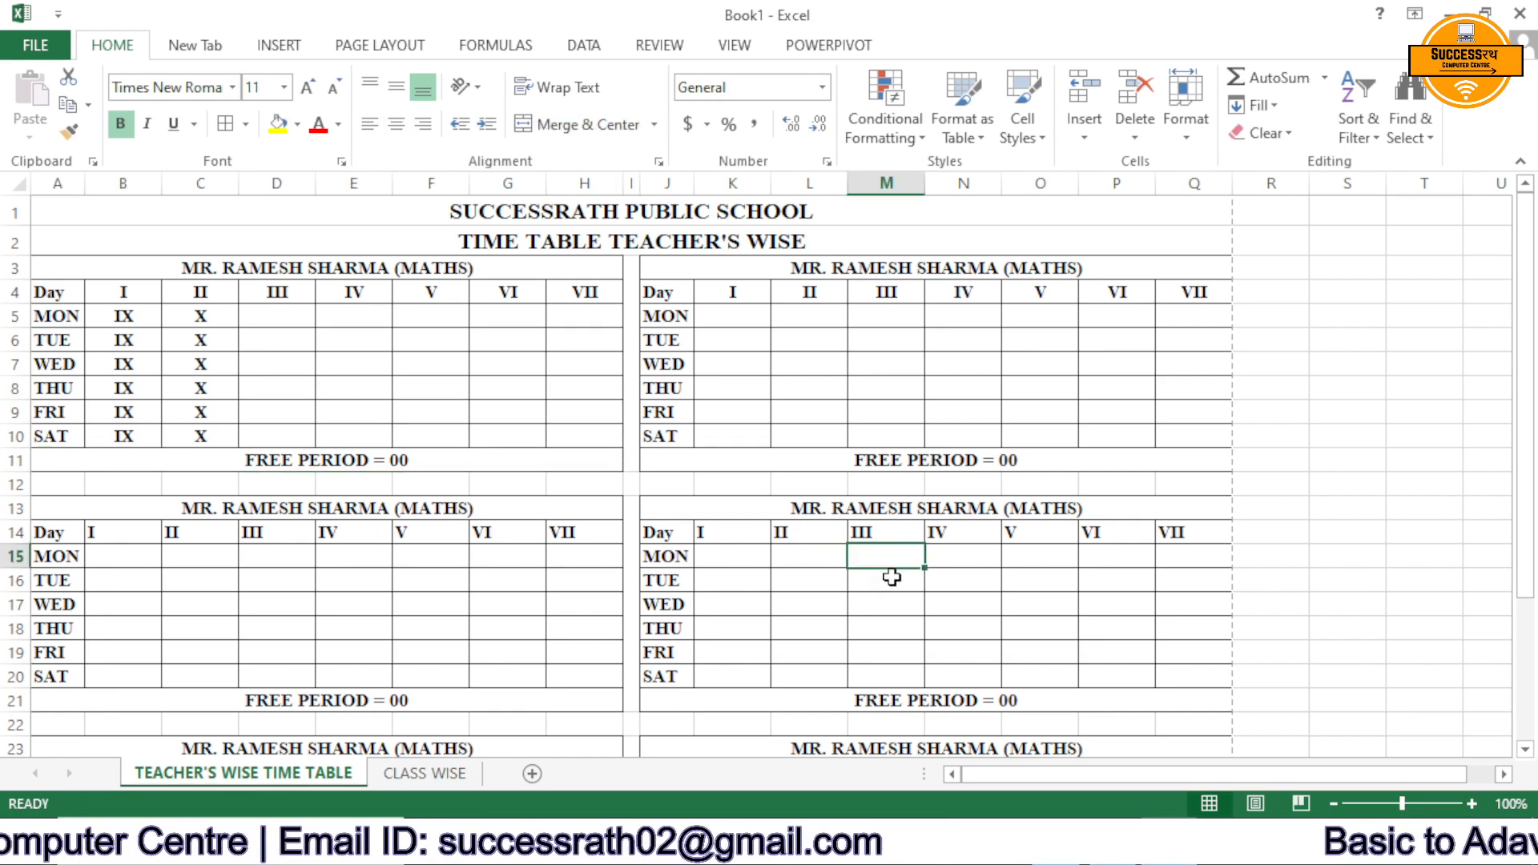
pyautogui.click(414, 787)
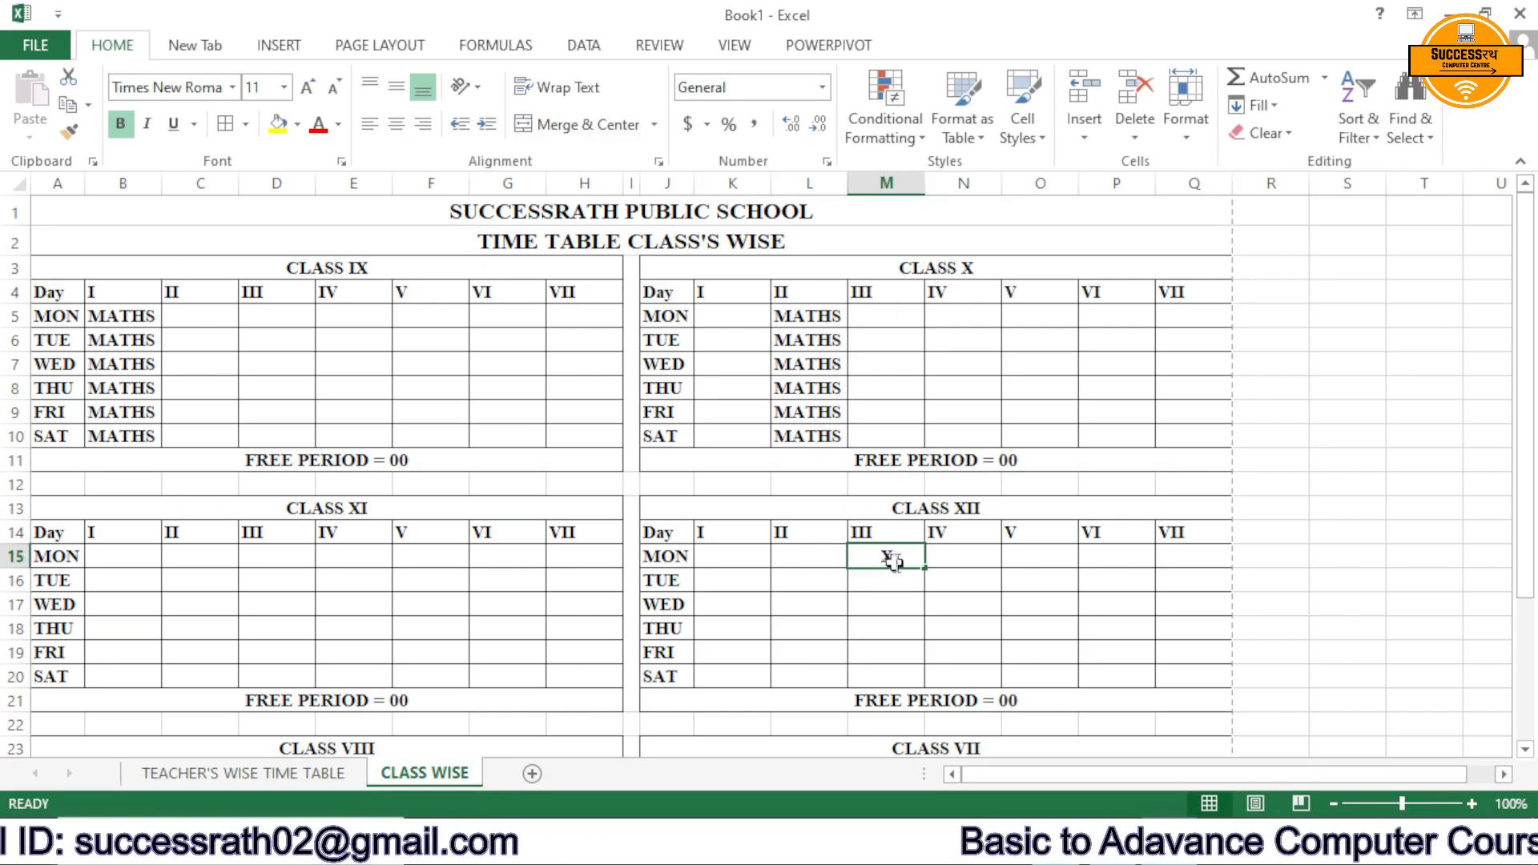
pyautogui.write('MATHS')
pyautogui.press('Return')
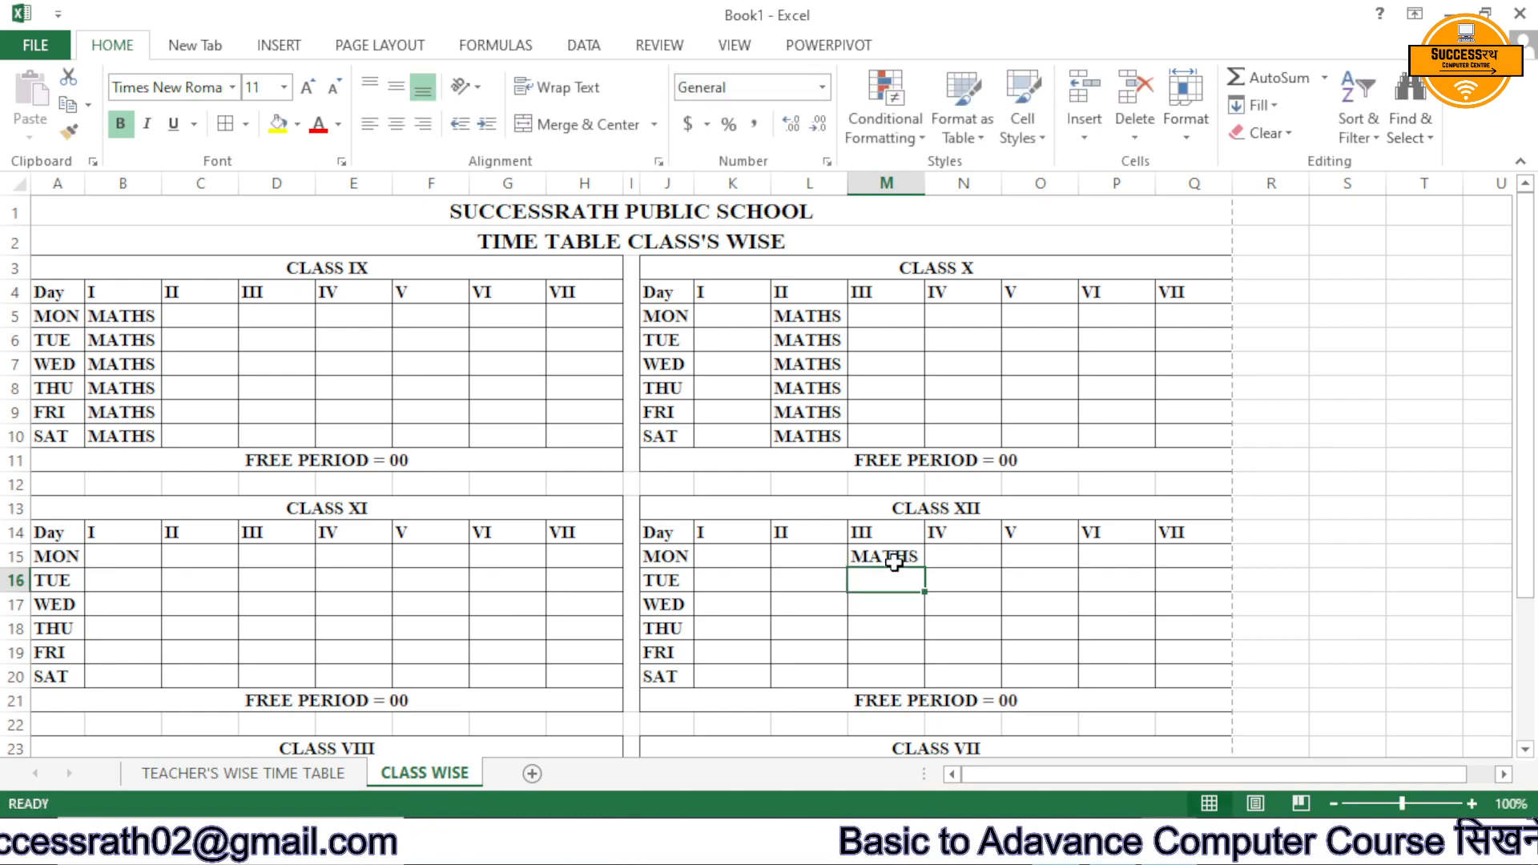
pyautogui.write('MATHS')
pyautogui.press('Return')
pyautogui.write('MATHS')
pyautogui.press('Return')
pyautogui.write('MATHS')
pyautogui.press('Return')
pyautogui.write('MATHS')
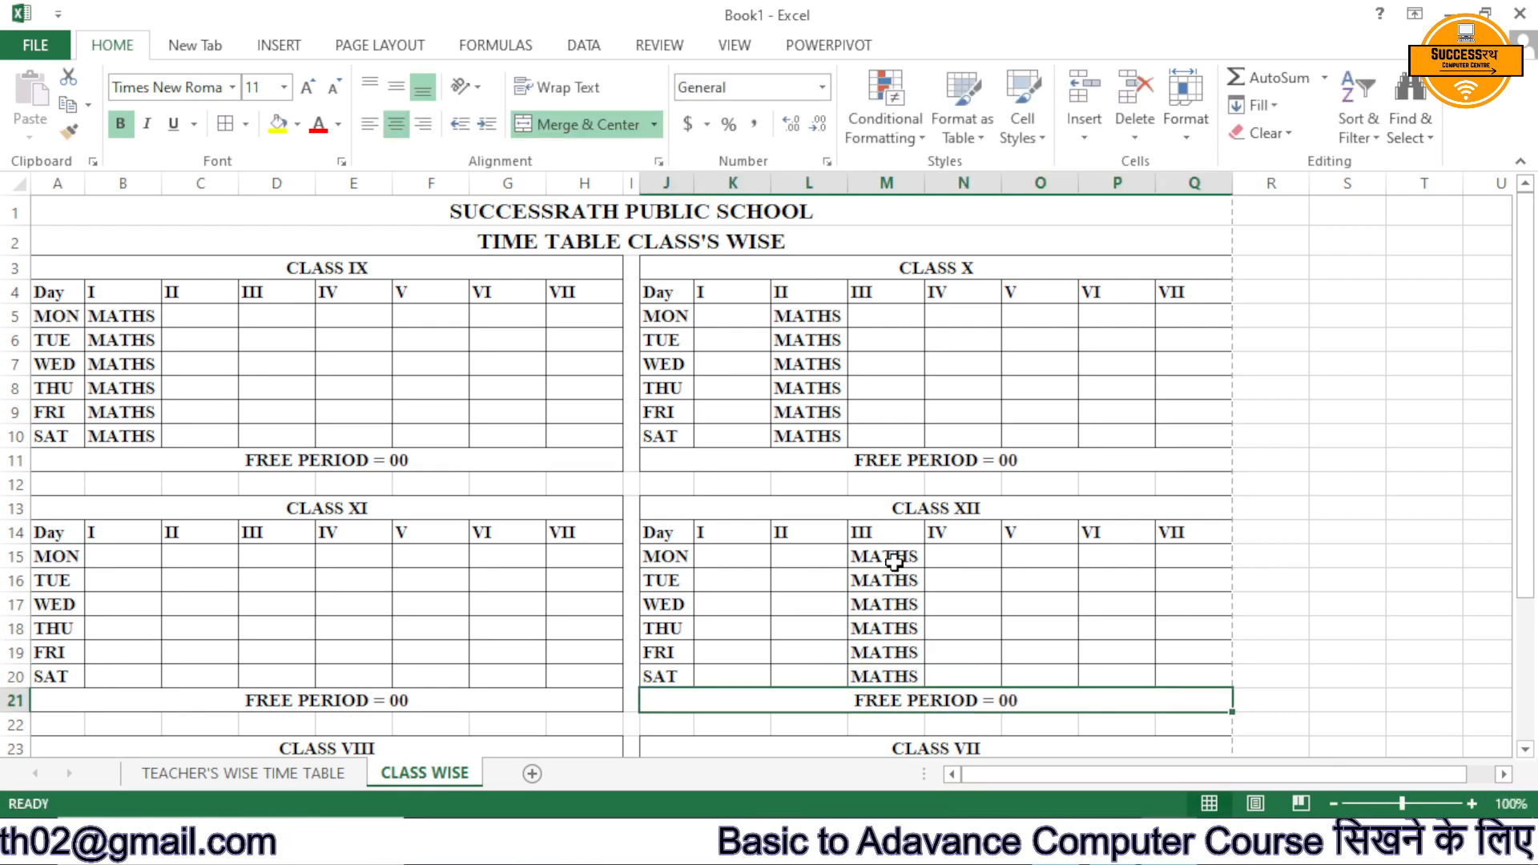
# On the TEACHER'S WISE TIME TABLE sheet, enter XII in D5:D10 for period III, Monday to Saturday, of the first timetable
pyautogui.click(308, 774)
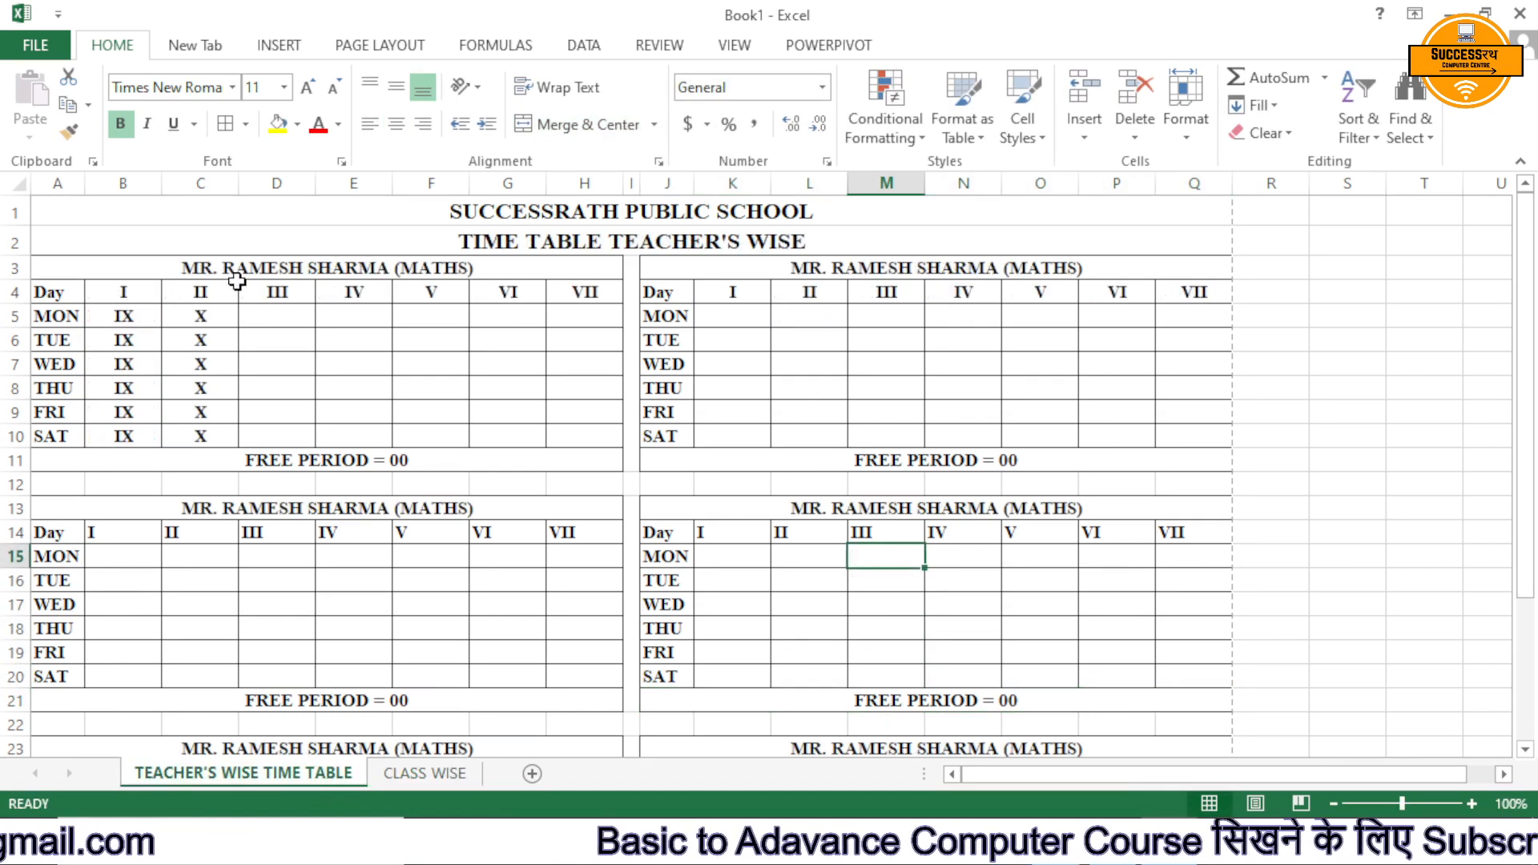
pyautogui.click(297, 315)
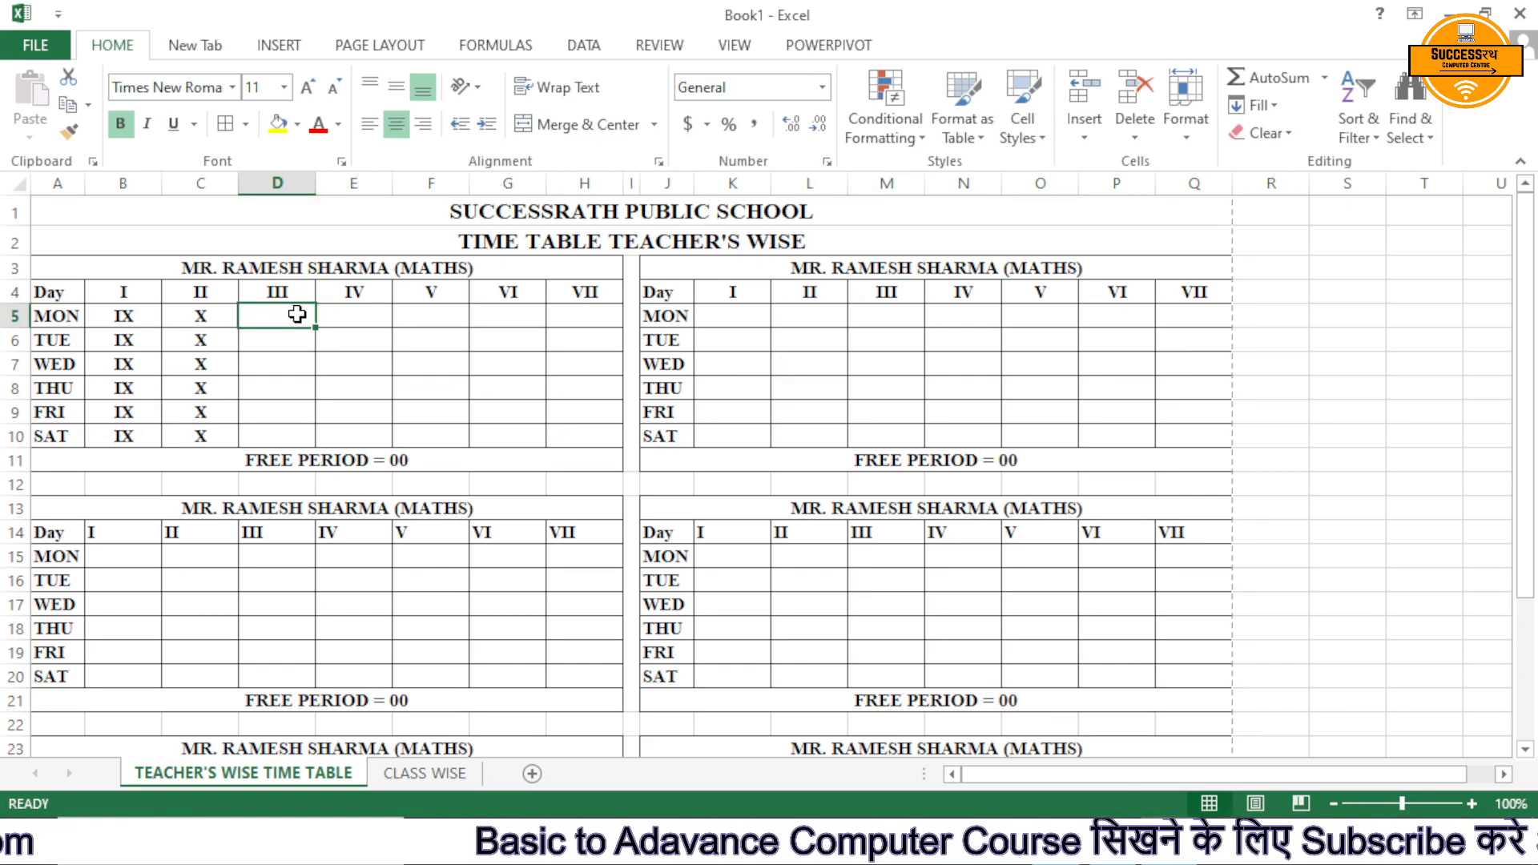
pyautogui.write('XII')
pyautogui.press('Return')
pyautogui.write('X')
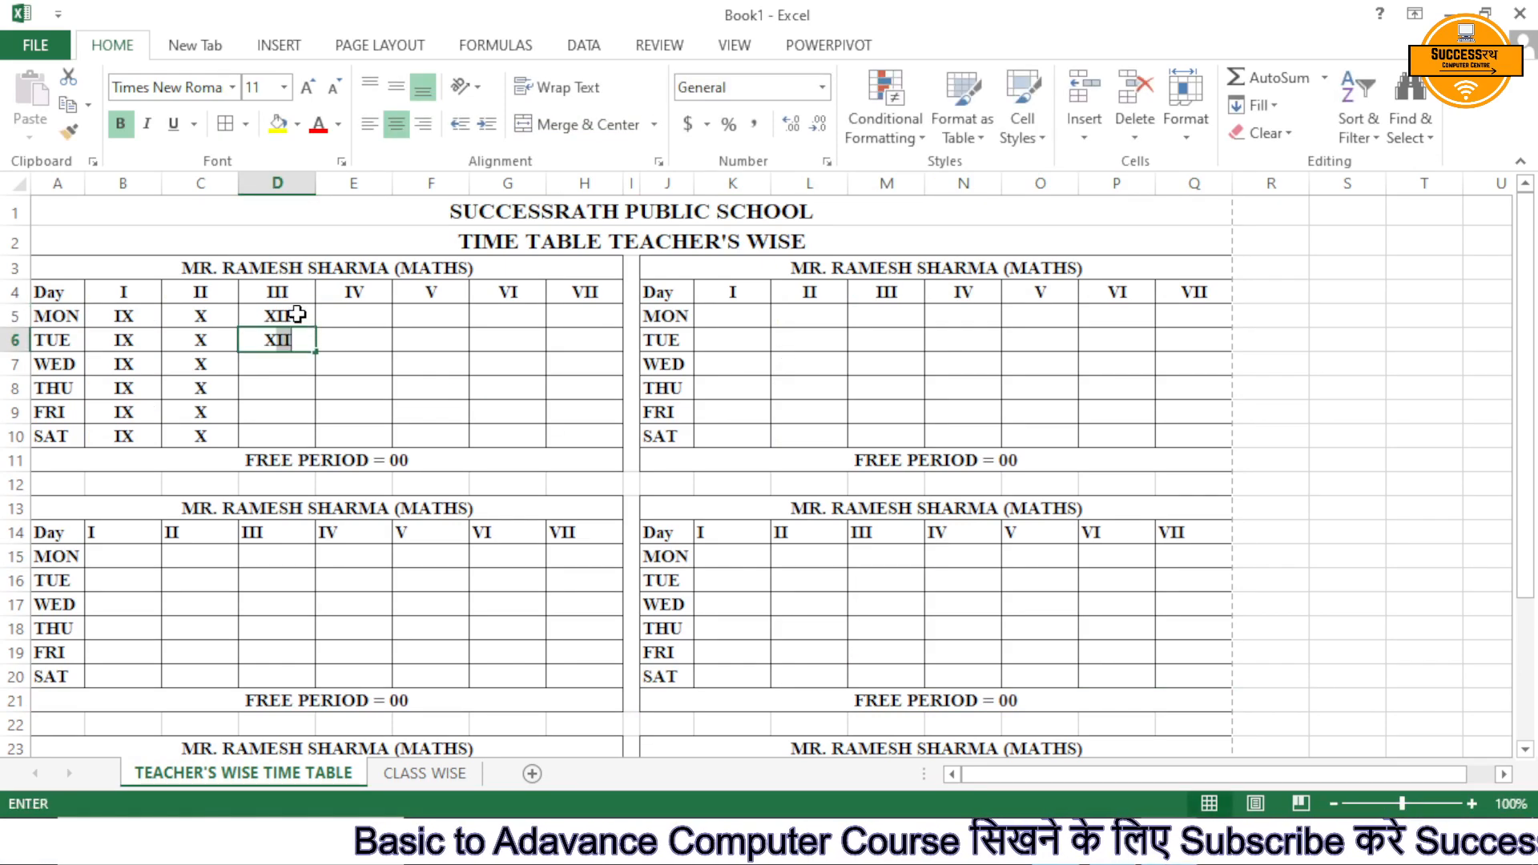
pyautogui.press('Return')
pyautogui.write('X')
pyautogui.press('Return')
pyautogui.write('X X')
pyautogui.press('Return')
pyautogui.write('XII')
pyautogui.press('Return')
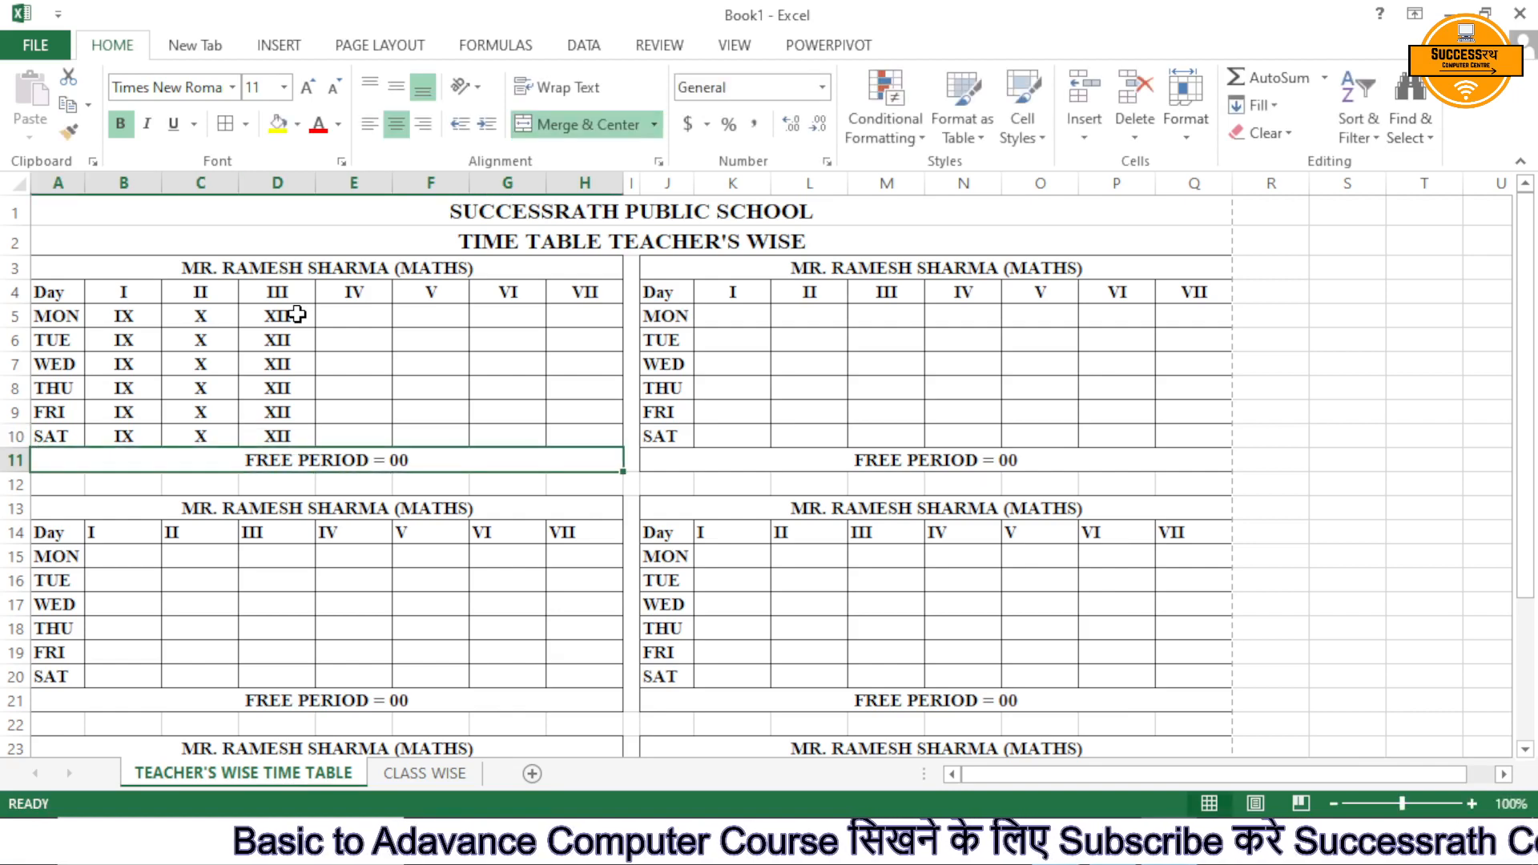
# On the CLASS WISE sheet, enter MATHS in E15:E20 for period IV of Class XI, Monday to Saturday
pyautogui.click(358, 317)
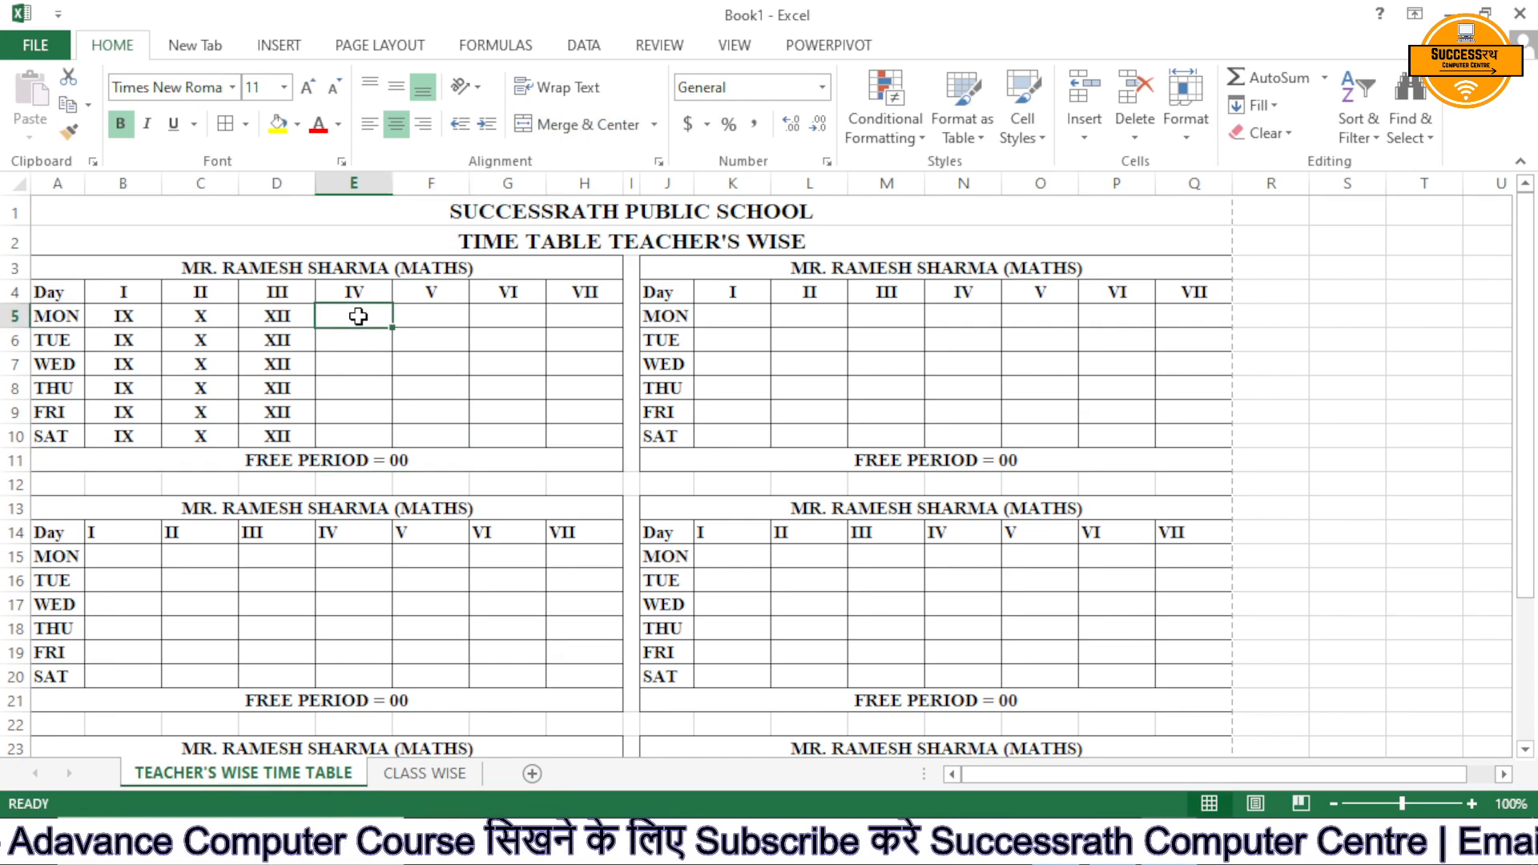
pyautogui.click(432, 773)
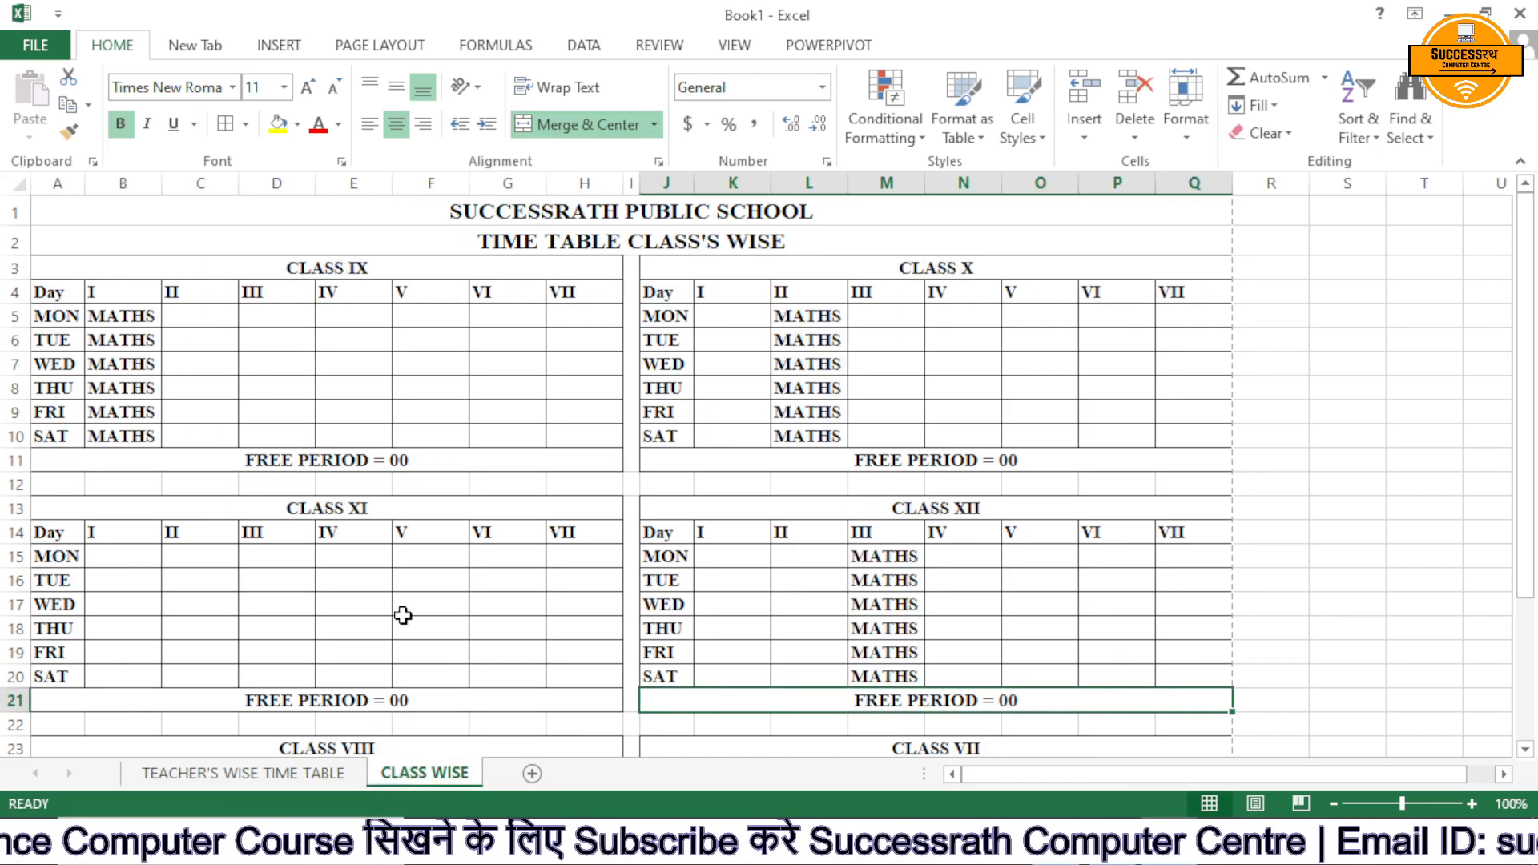
pyautogui.click(377, 558)
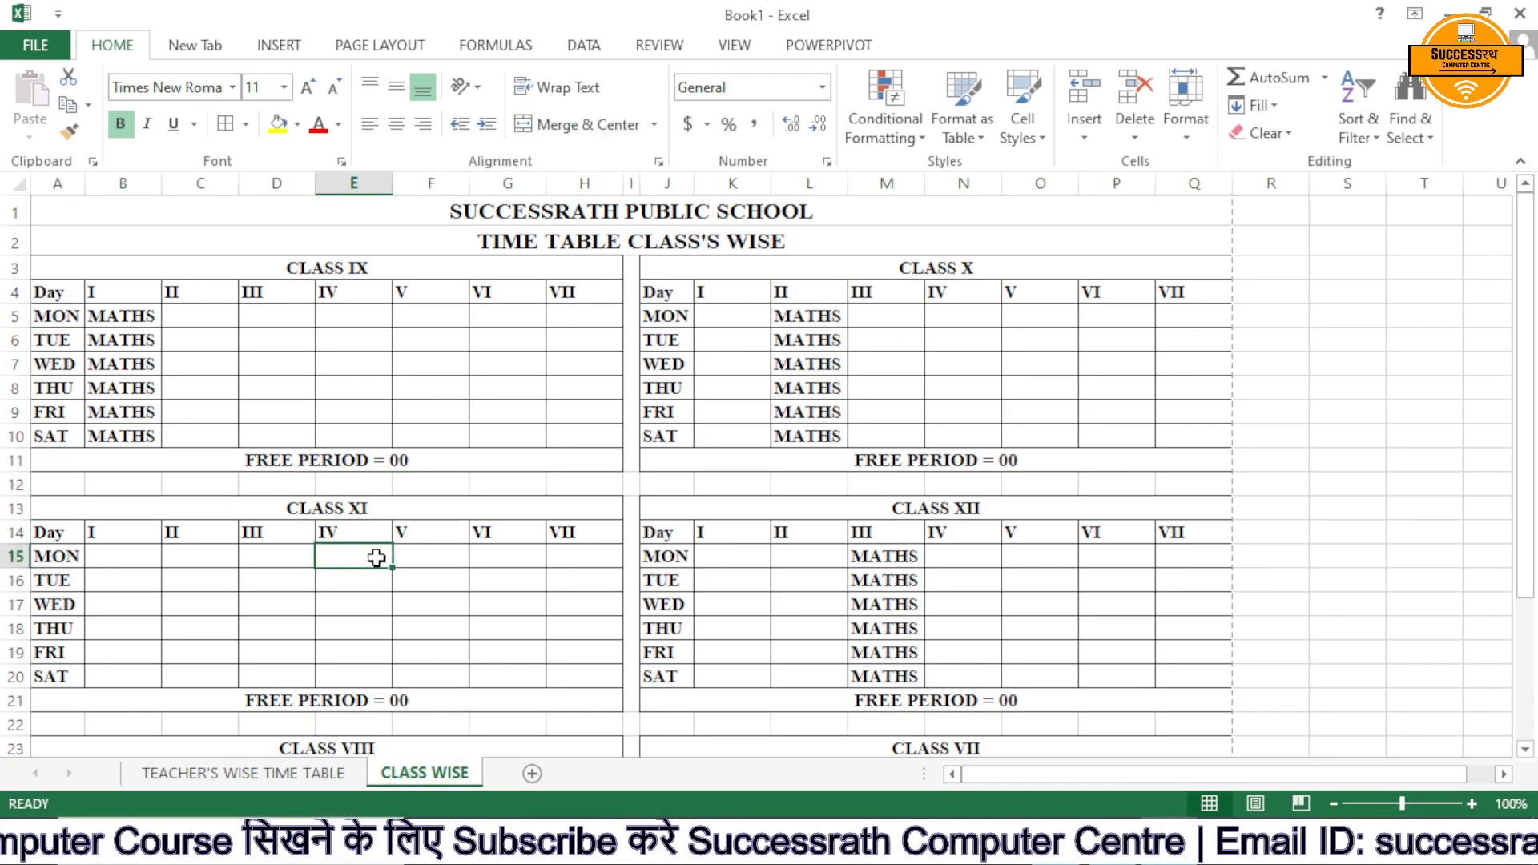
pyautogui.write('M')
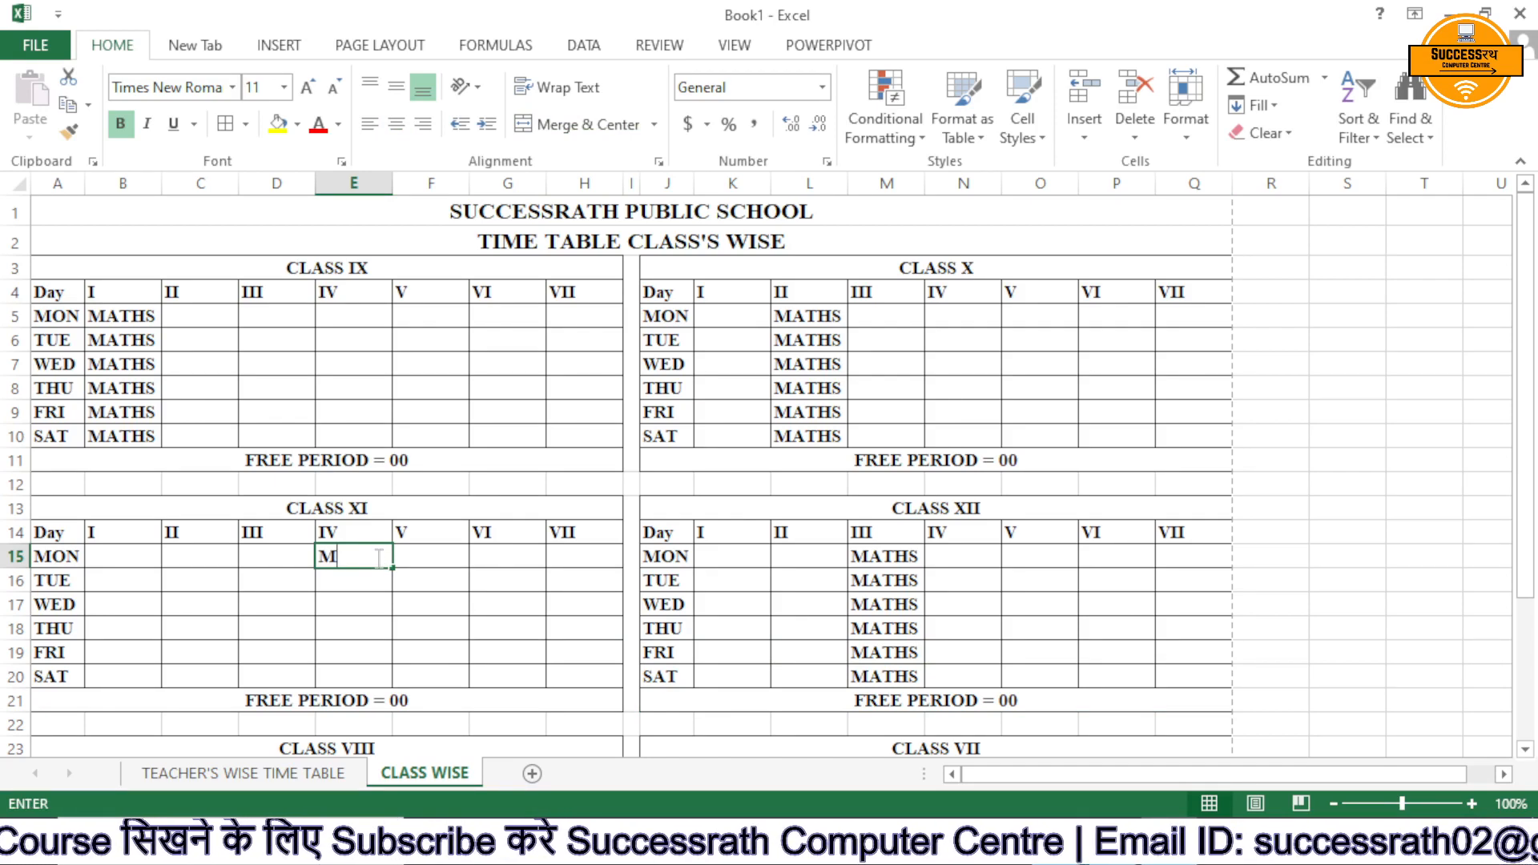
pyautogui.write('ATHS')
pyautogui.press('Return')
pyautogui.write('MATHS')
pyautogui.press('Return')
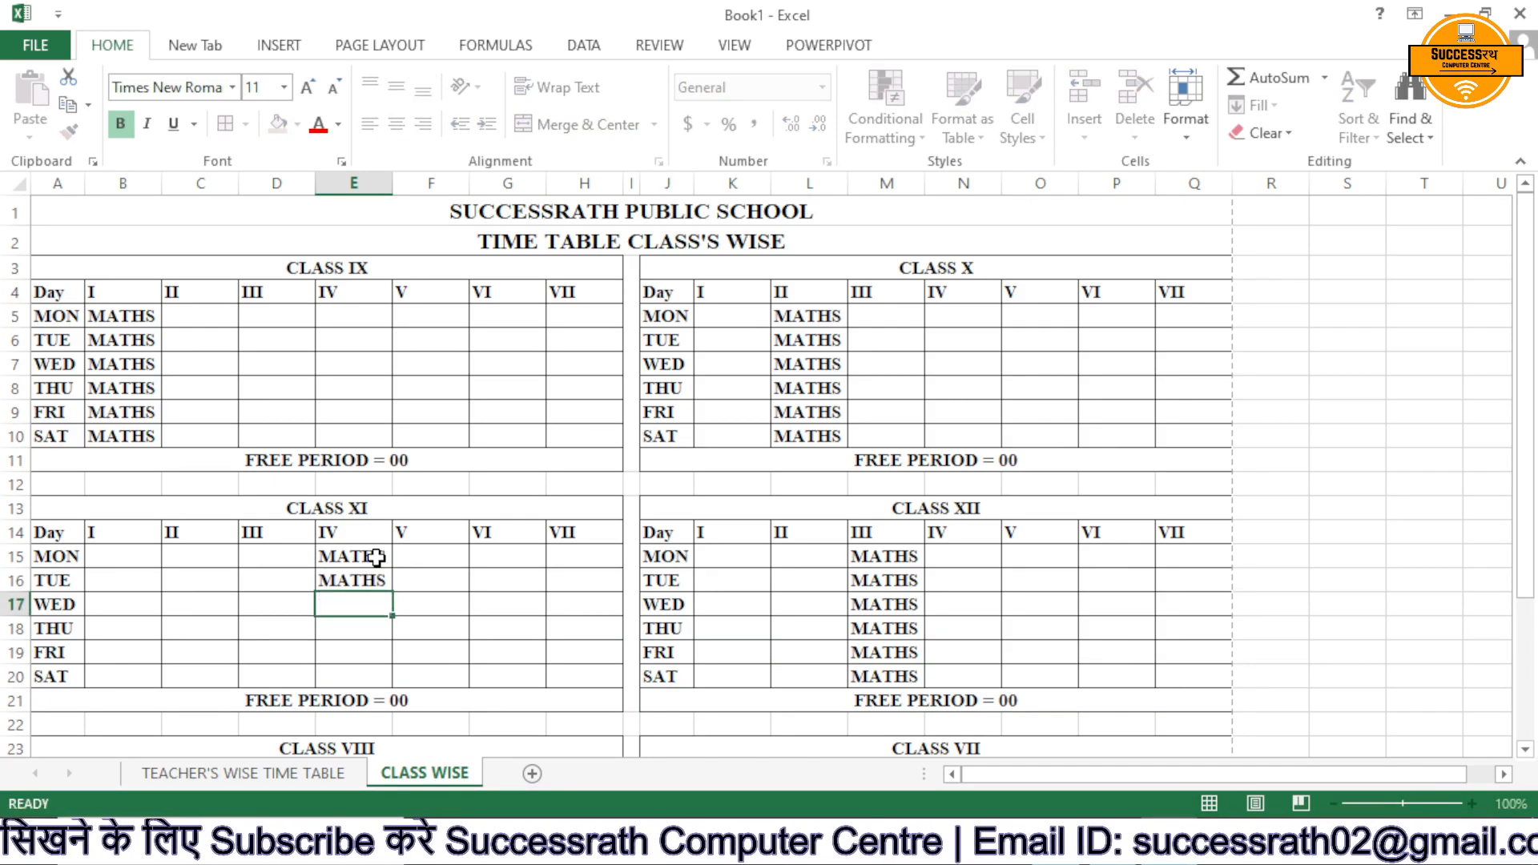
pyautogui.press('Return')
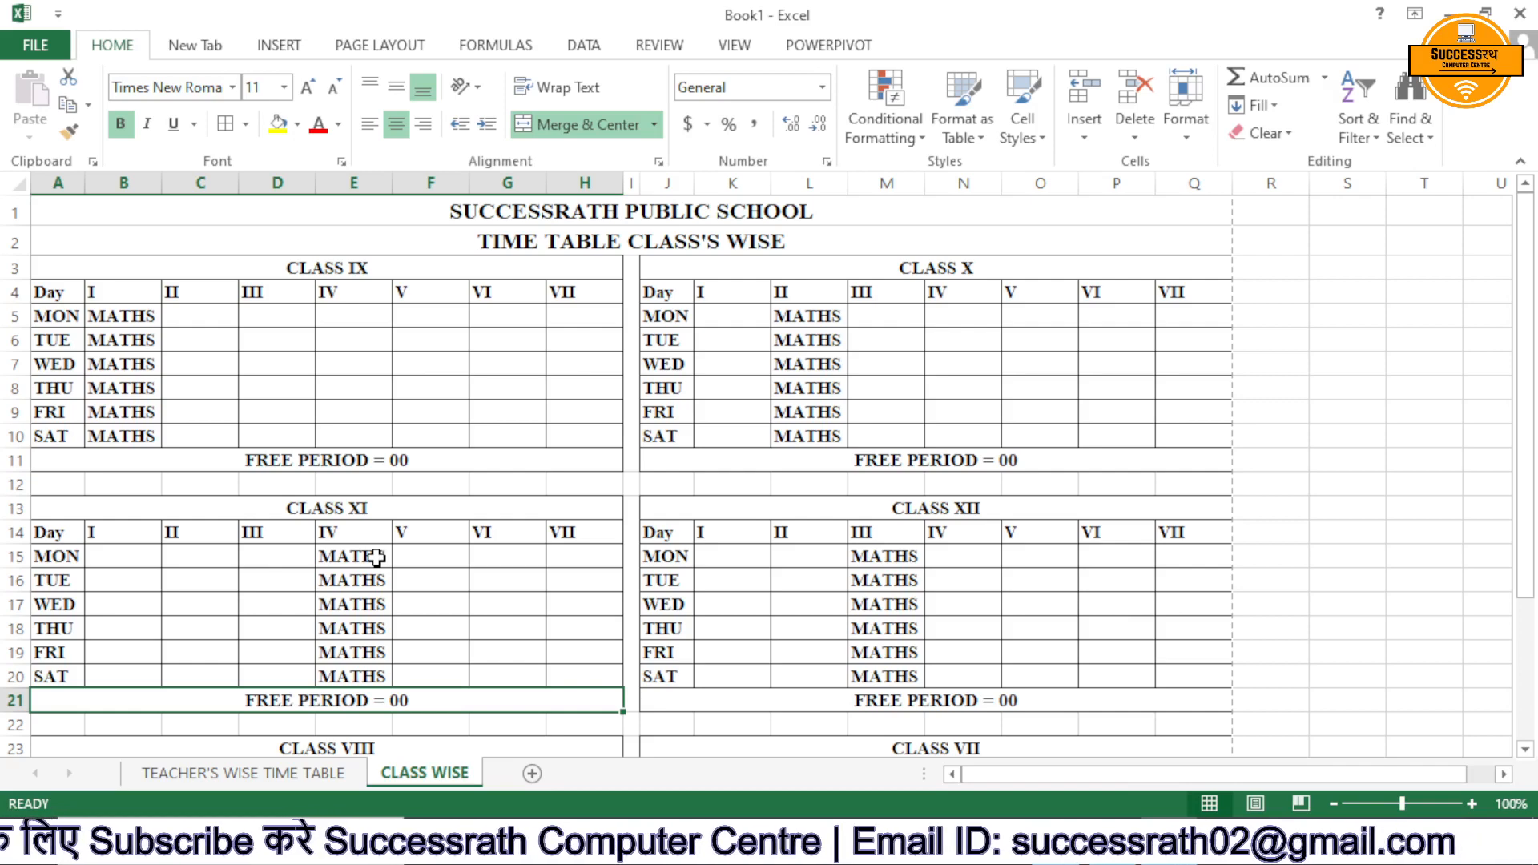
# On the TEACHER'S WISE TIME TABLE sheet, enter XI in E5:E10 for period IV, Monday to Saturday, of the first timetable
pyautogui.click(293, 774)
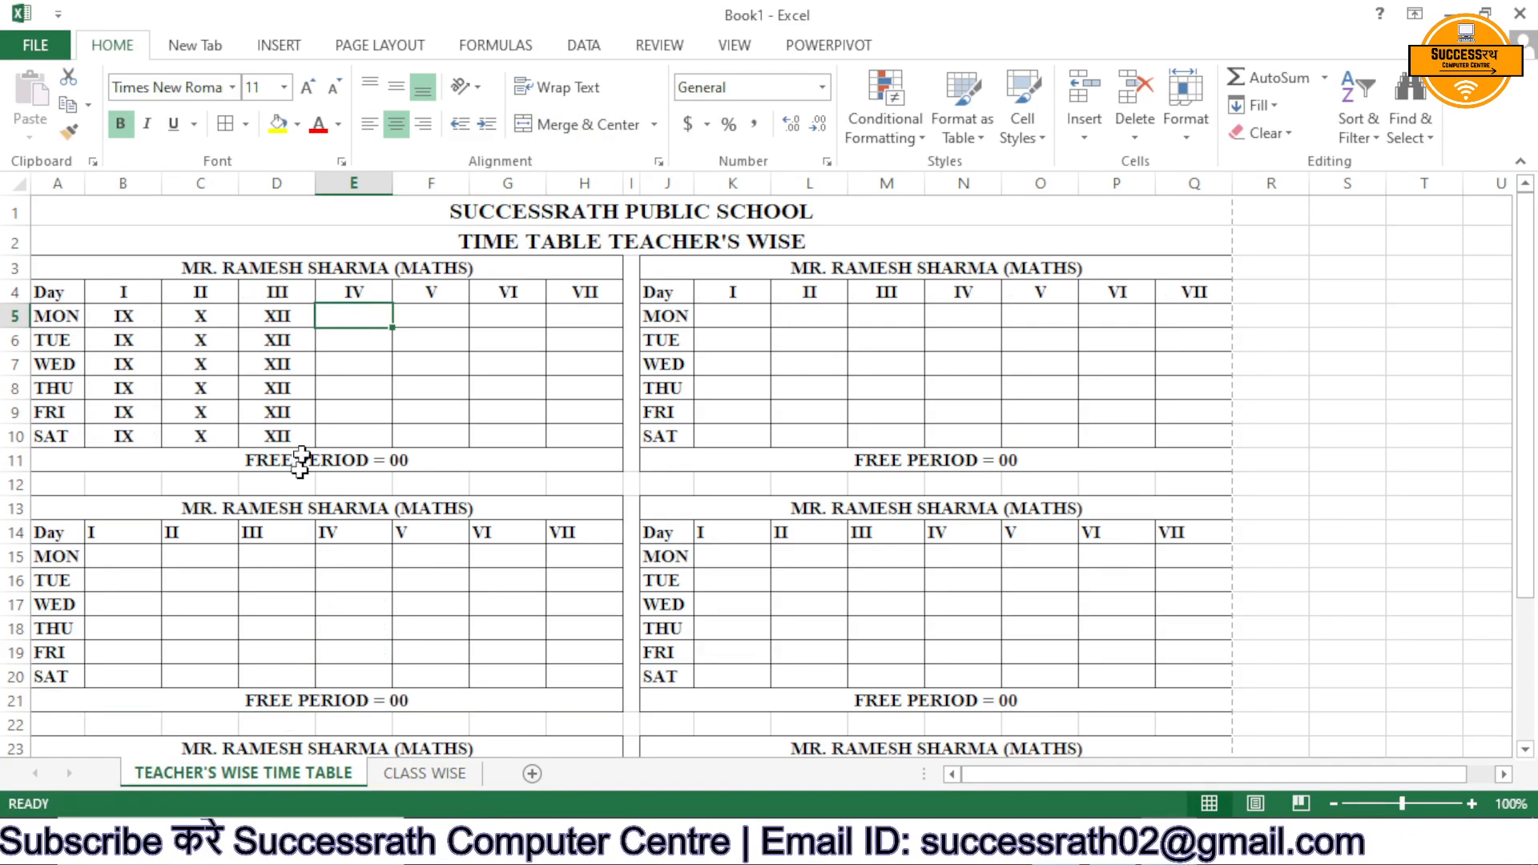
pyautogui.click(364, 311)
pyautogui.write('X')
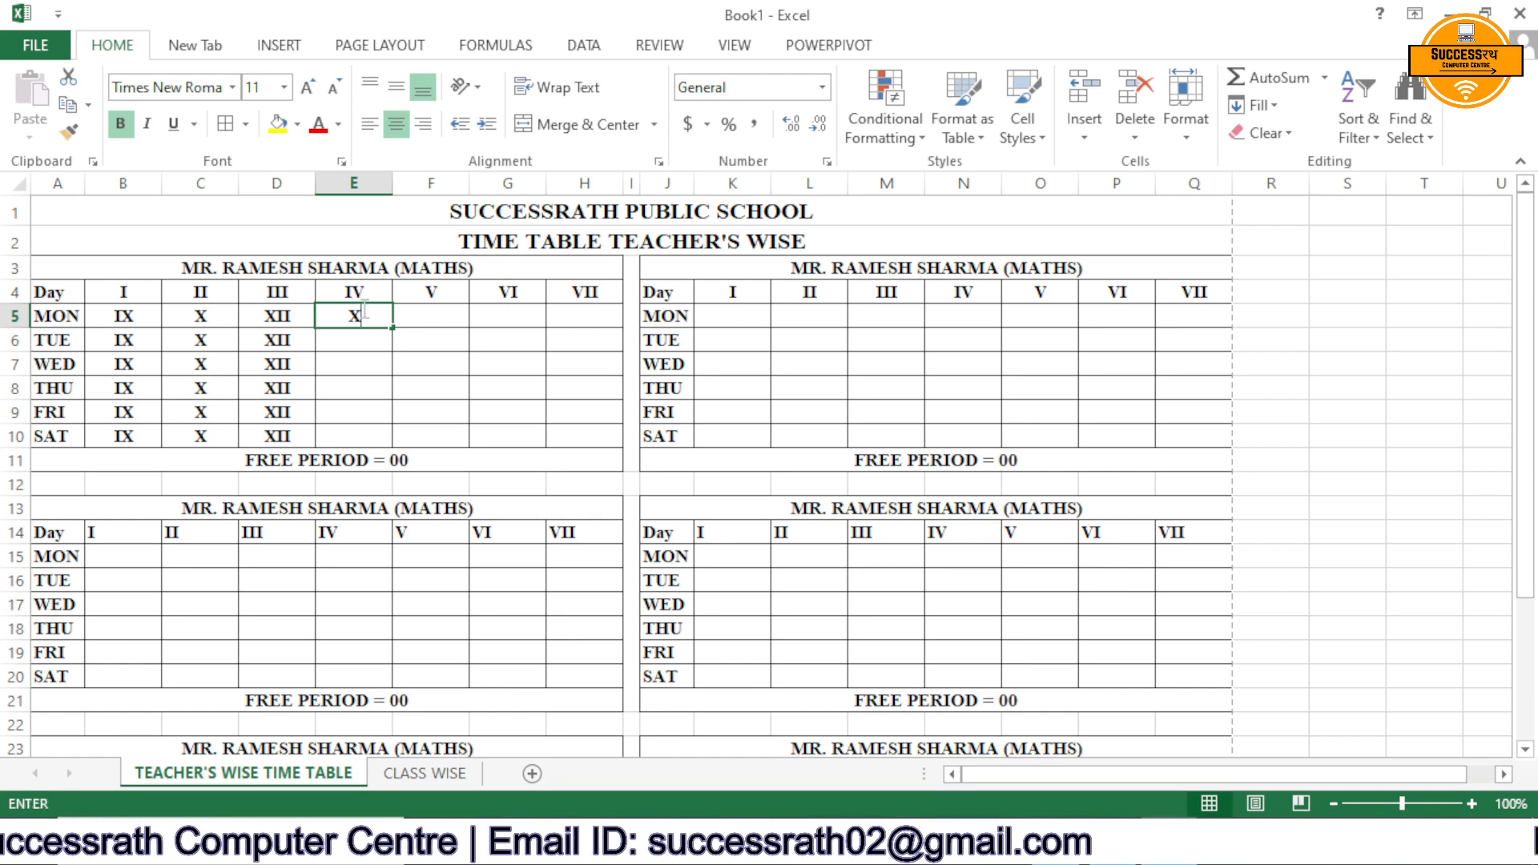
pyautogui.write('I')
pyautogui.press('Return')
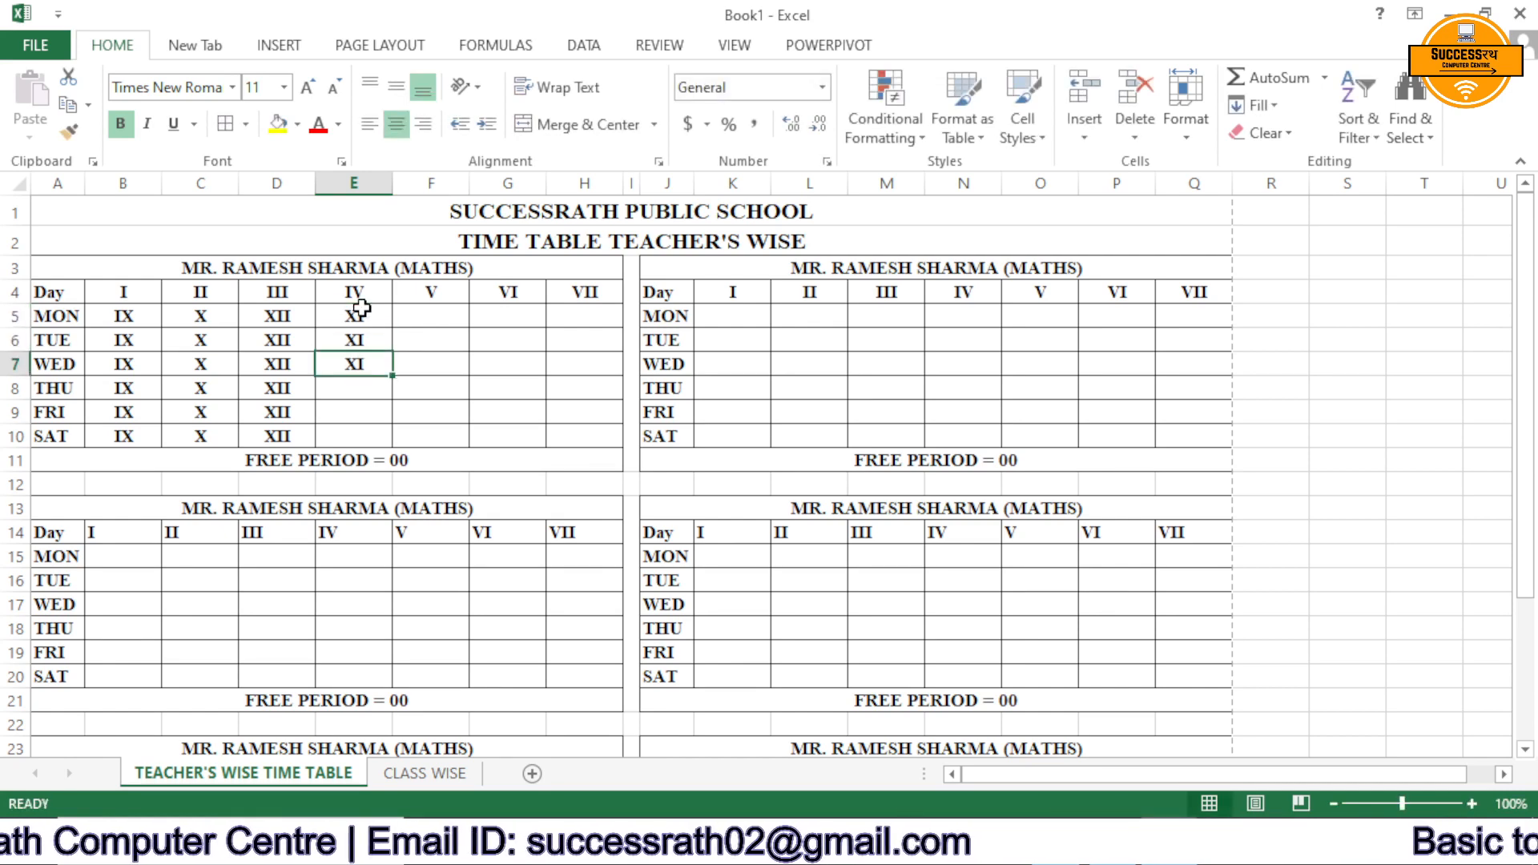
pyautogui.press('Down')
pyautogui.hotkey('ctrl', 'd')
pyautogui.press('Down')
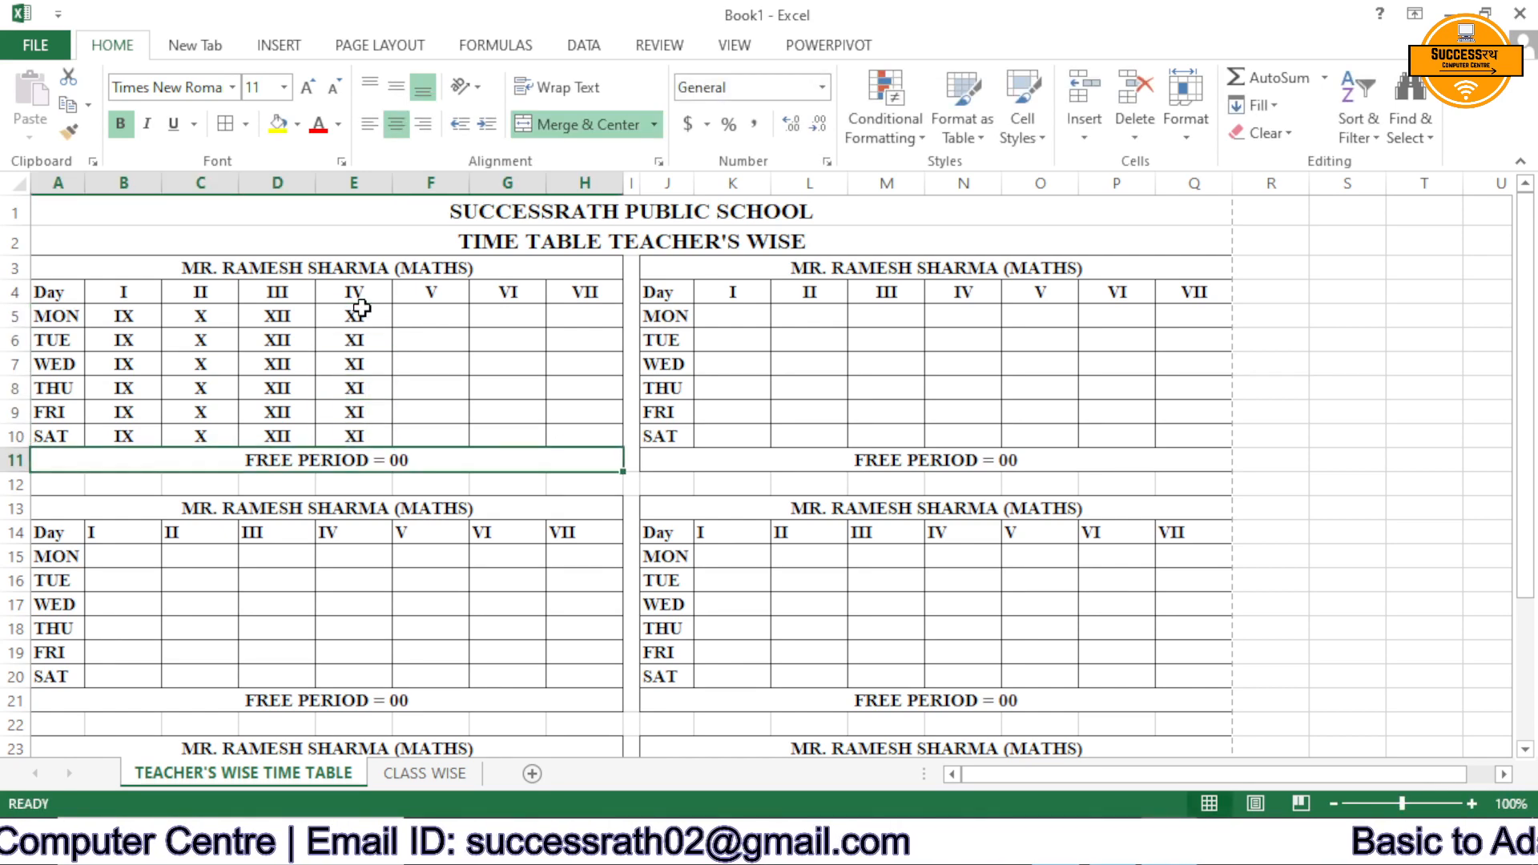
# Switch to the CLASS WISE sheet to compare its MATHS periods with the first teacher timetable
pyautogui.click(438, 314)
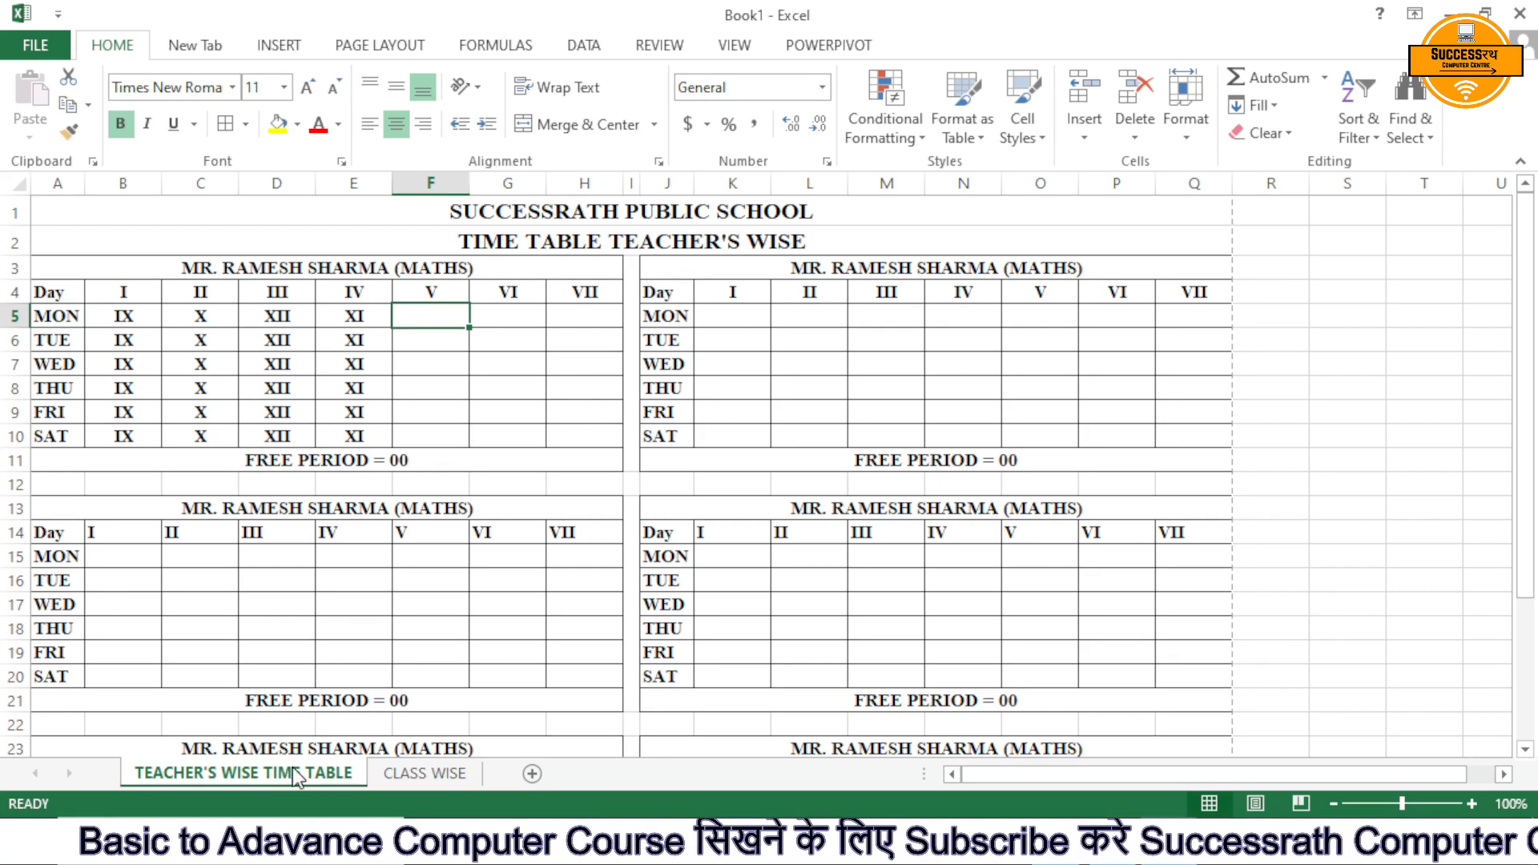
pyautogui.click(416, 772)
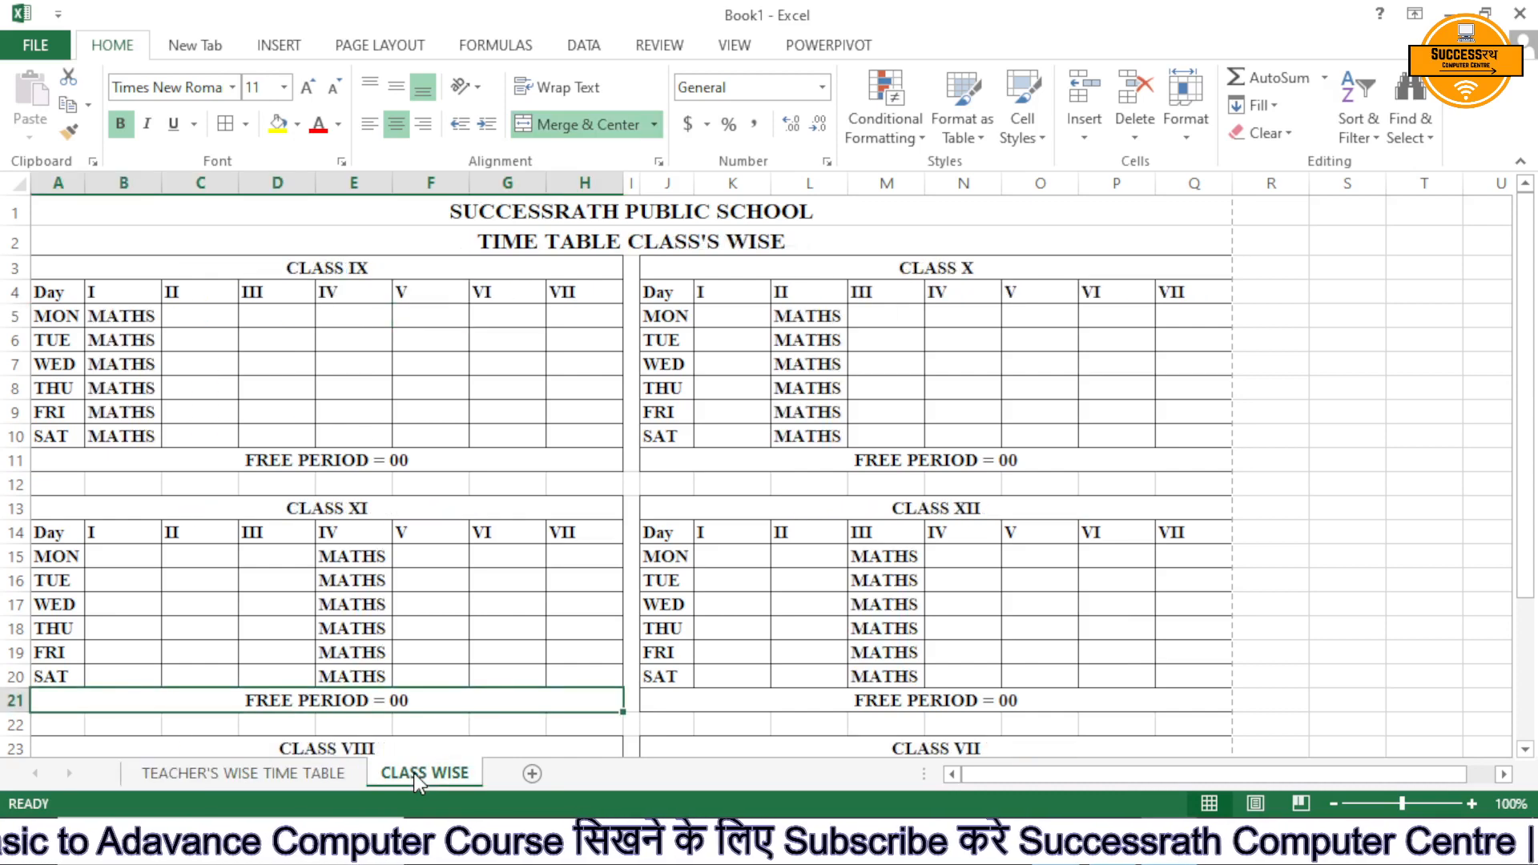